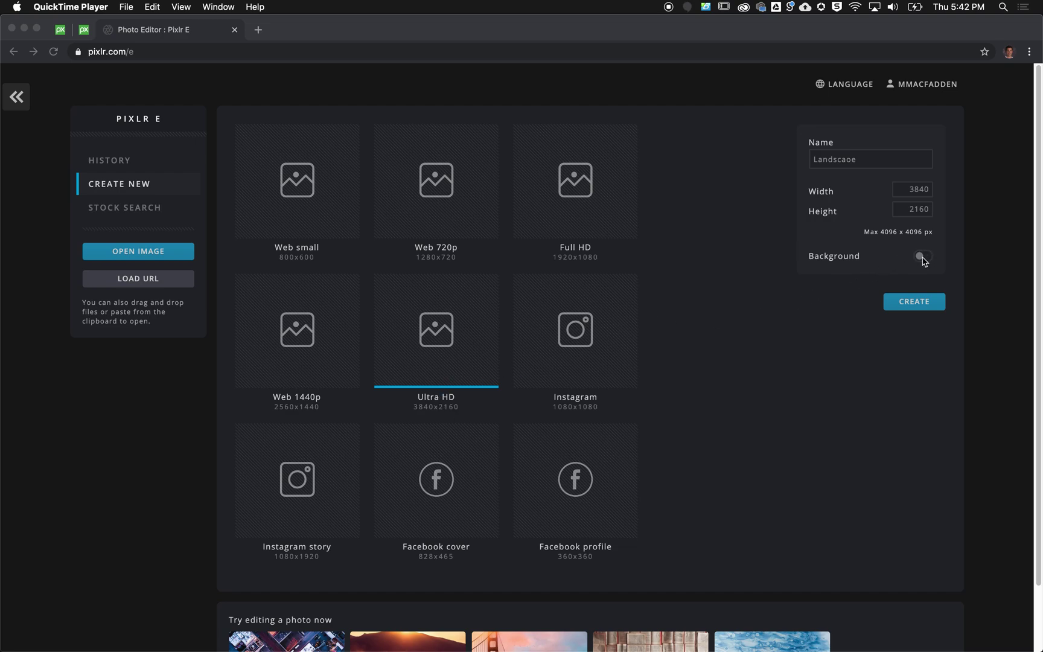
- Create a blank transparent 3840×2160 Ultra HD canvas without background and zoom in slightly
click(910, 308)
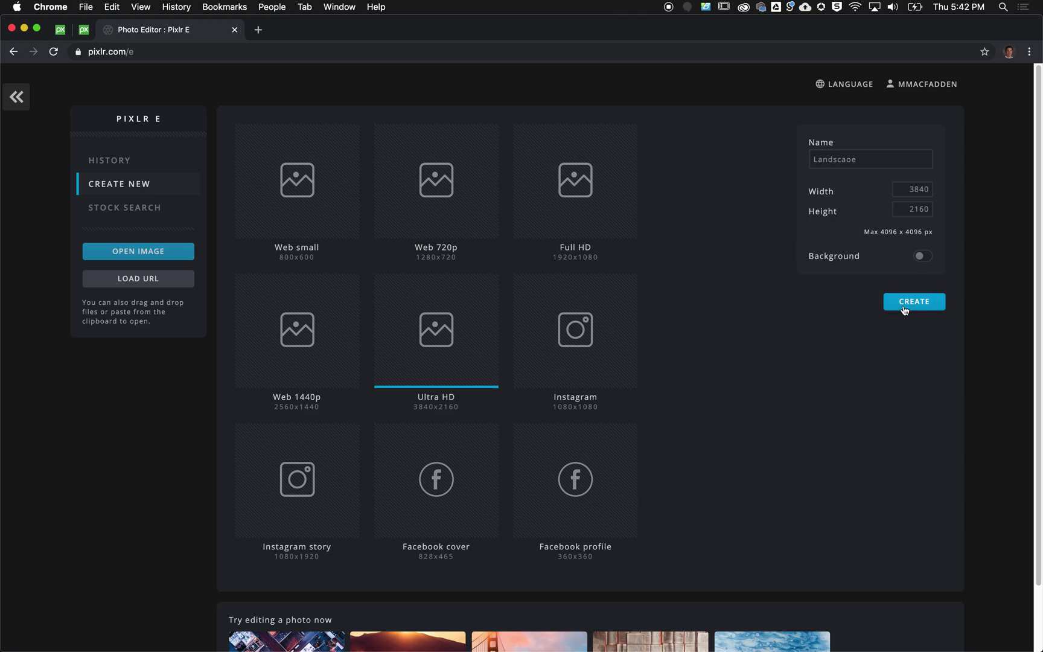
click(906, 305)
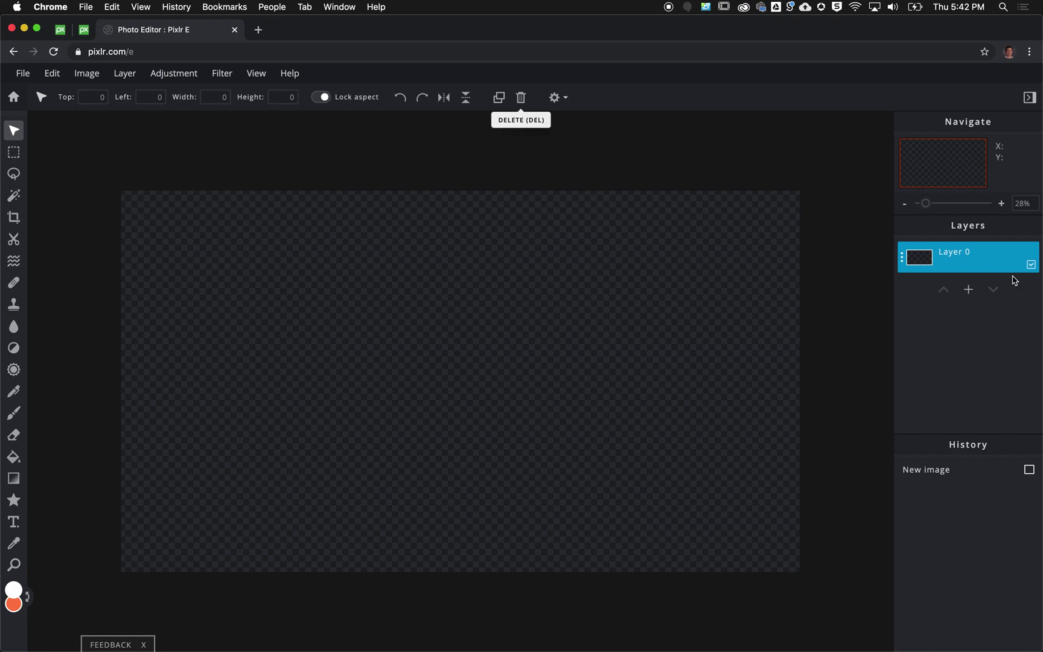
drag(925, 205, 928, 205)
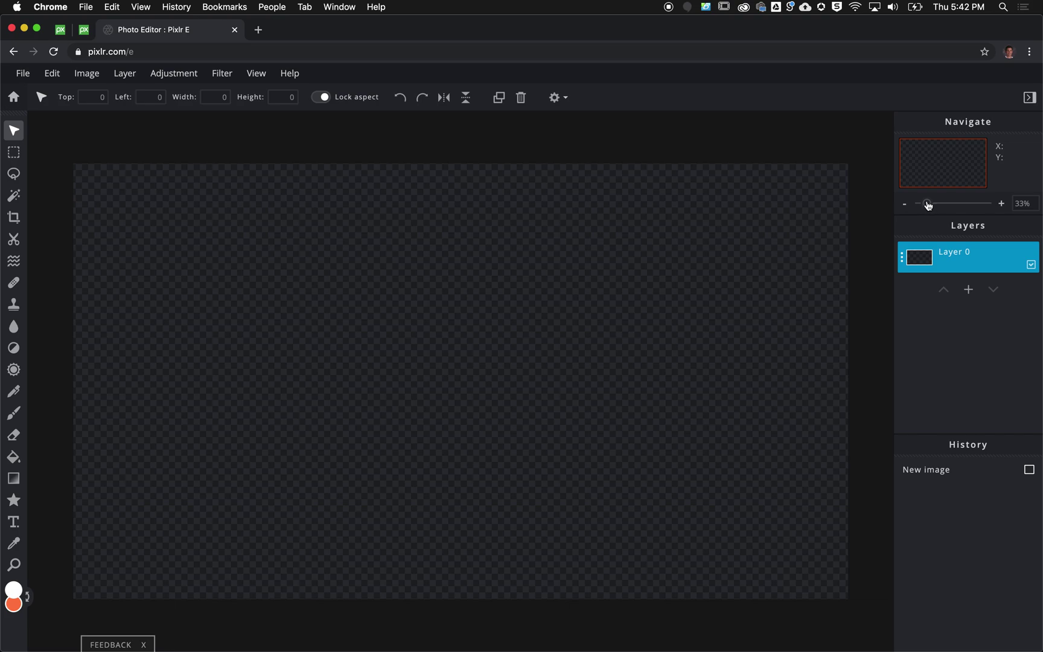
- Copy the red sunset photo of snowy hills from Pixabay and return to Pixlr E
click(63, 30)
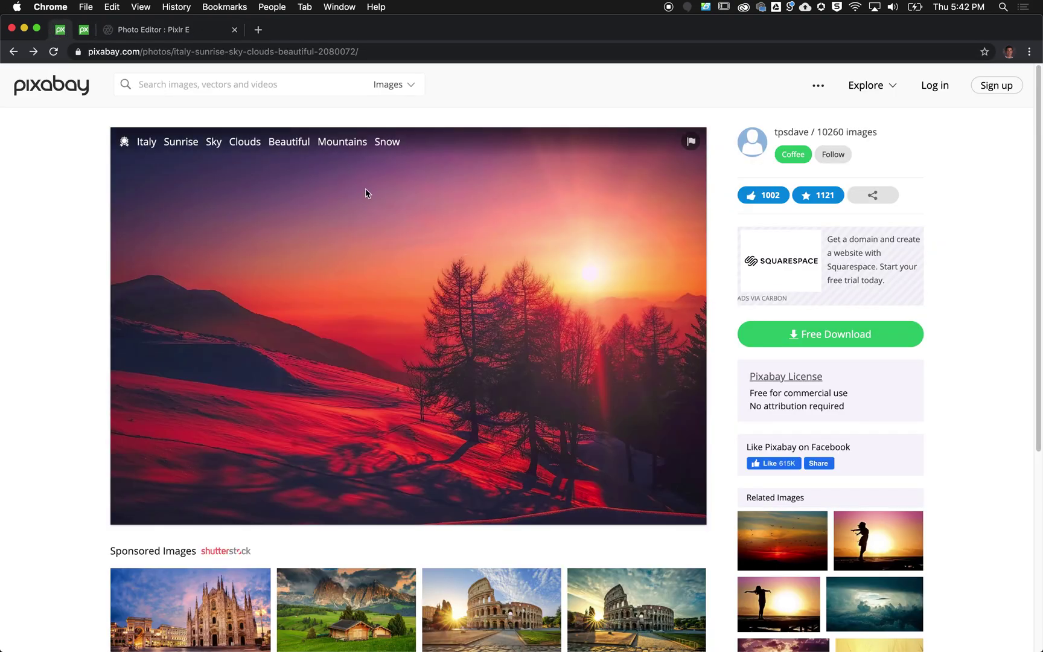
right_click(435, 277)
click(507, 301)
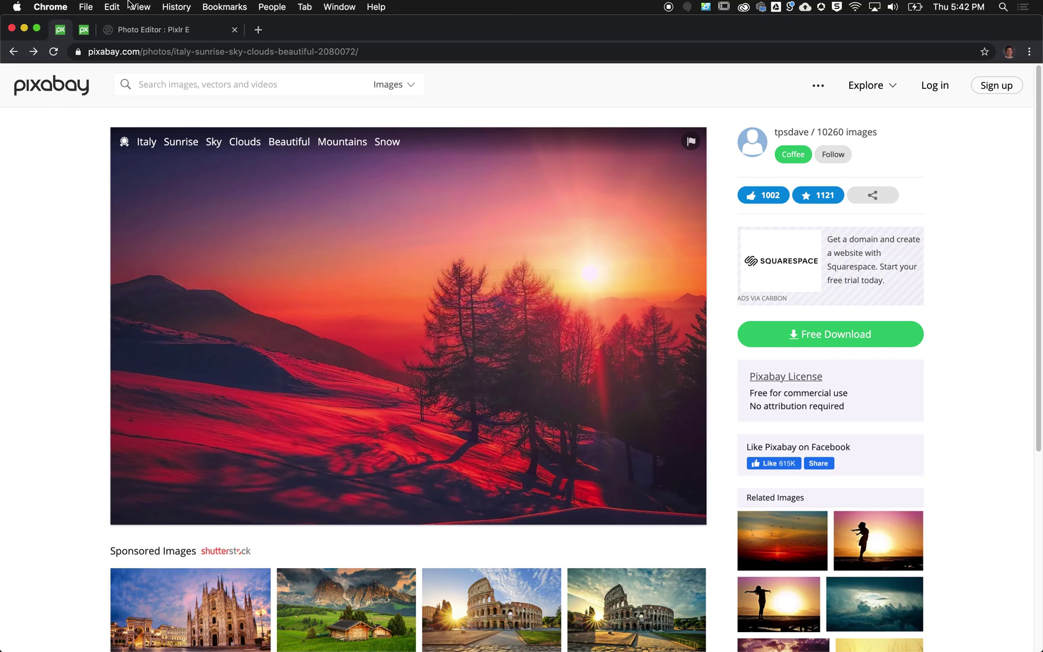
click(149, 27)
- Paste the sunset photo and resize it to fill the whole canvas
key(super+v)
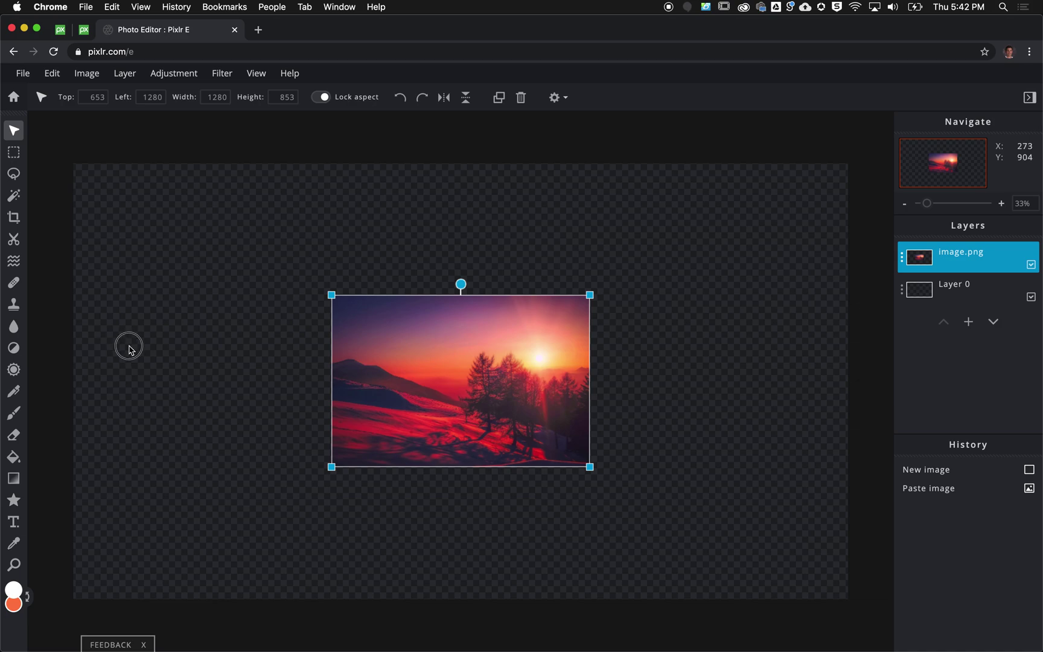
drag(411, 357, 154, 481)
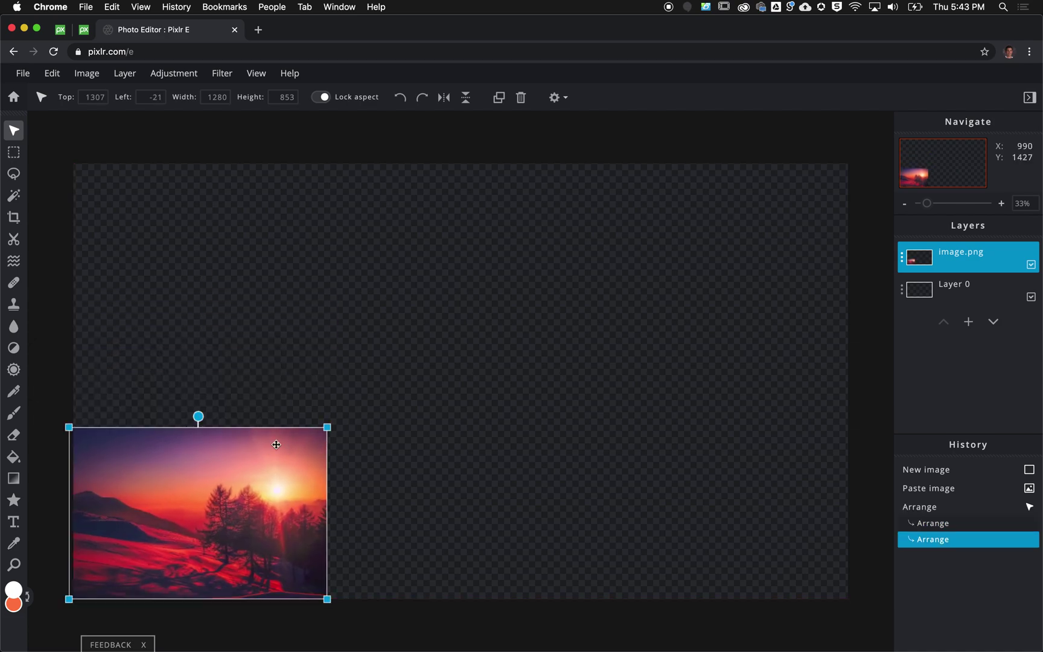
drag(327, 428, 847, 237)
drag(571, 291, 578, 369)
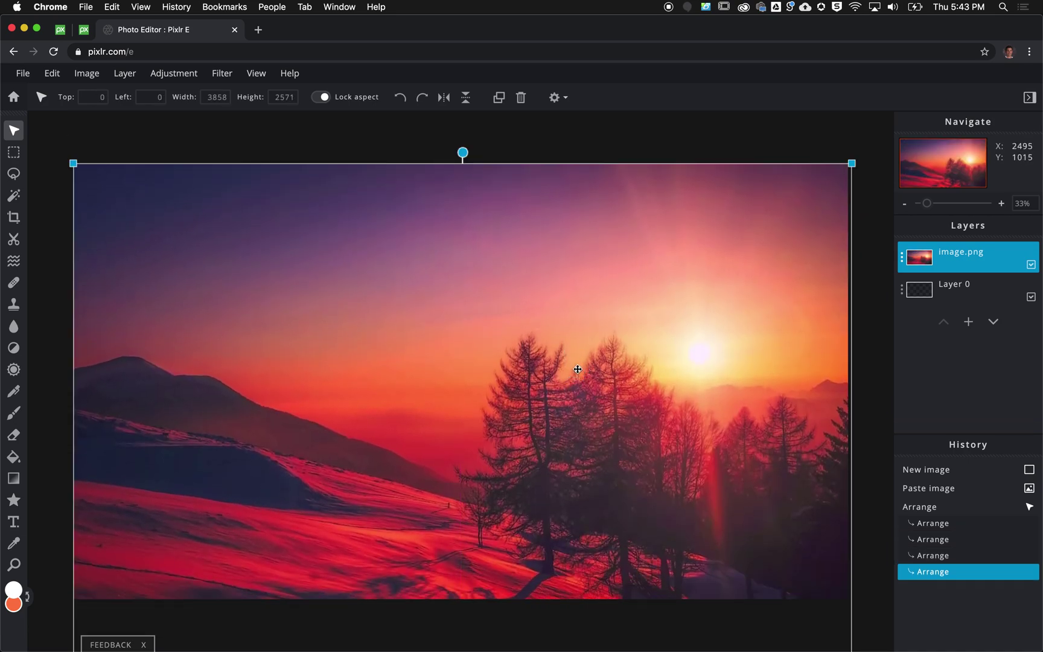
- Sample navy #2F325A as primary and orange #F6774C as secondary colour from the photo
click(14, 589)
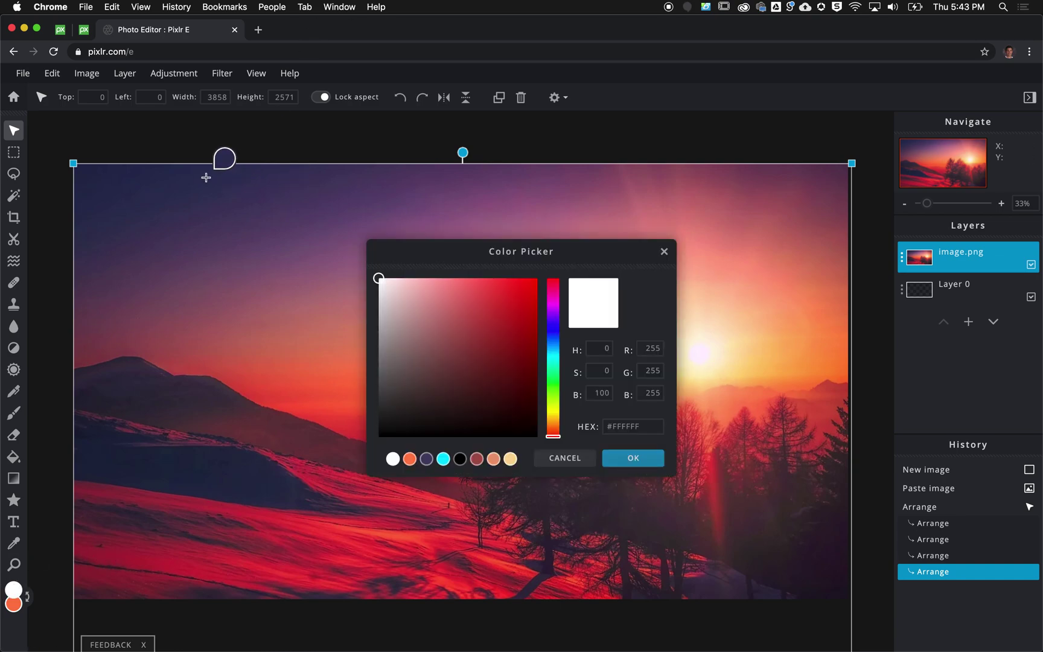
click(229, 177)
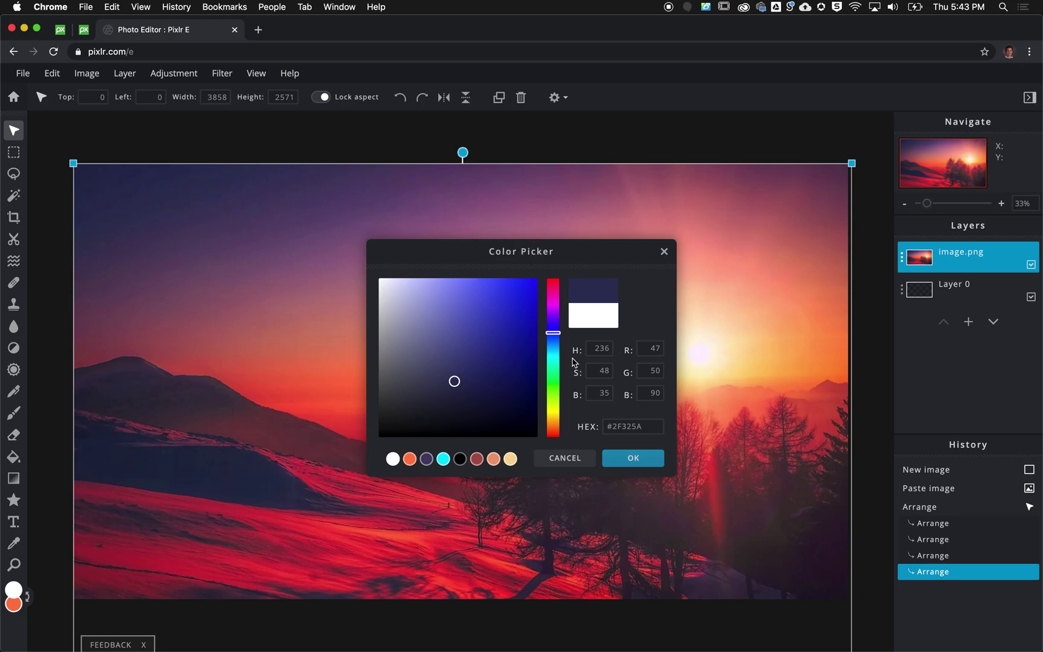
click(286, 176)
click(650, 456)
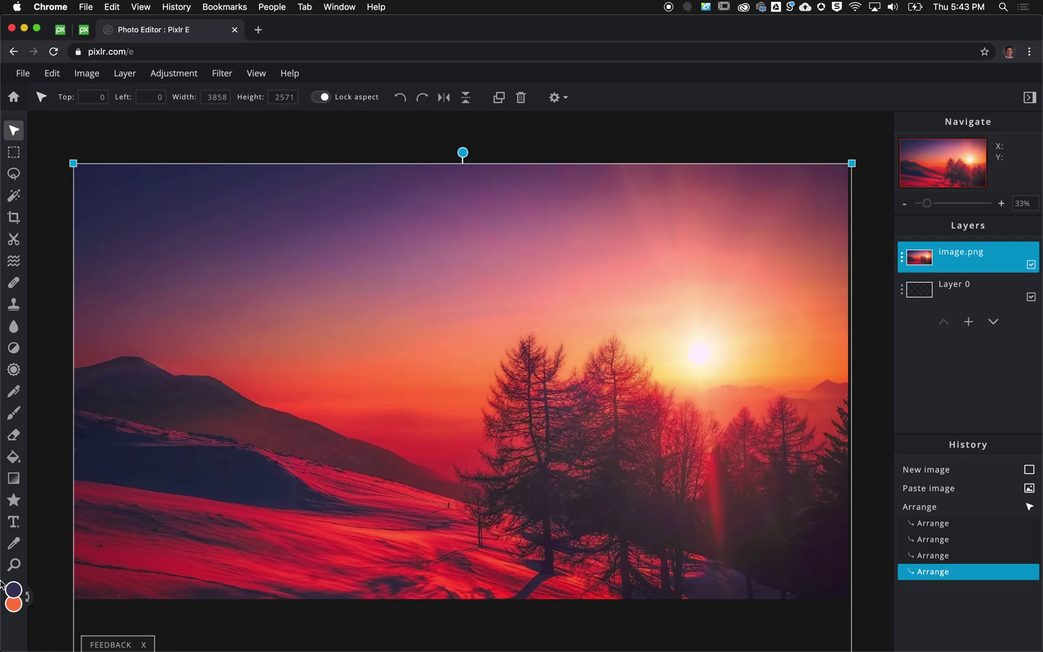
click(14, 604)
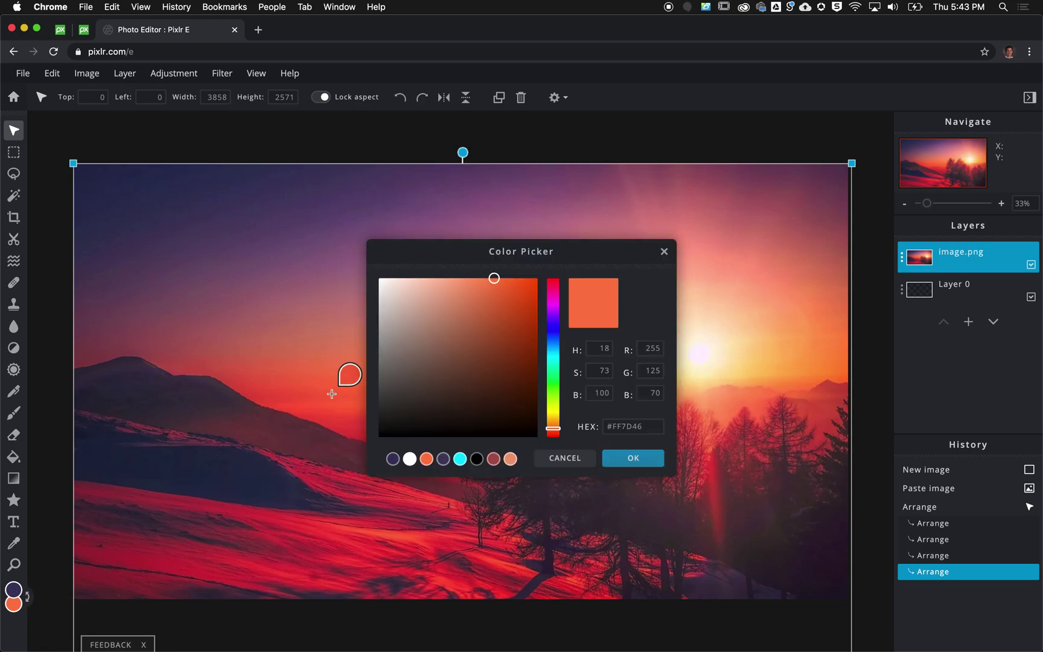
click(333, 372)
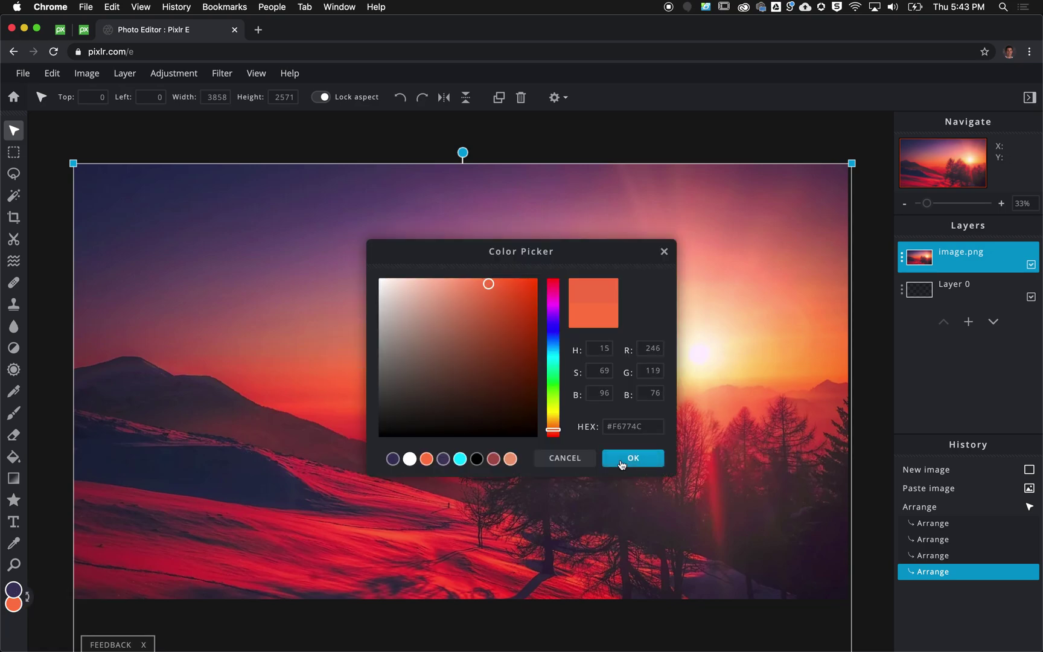
click(628, 459)
- Add an empty Layer 2 and draw a linear navy-to-orange gradient from top to bottom
click(968, 321)
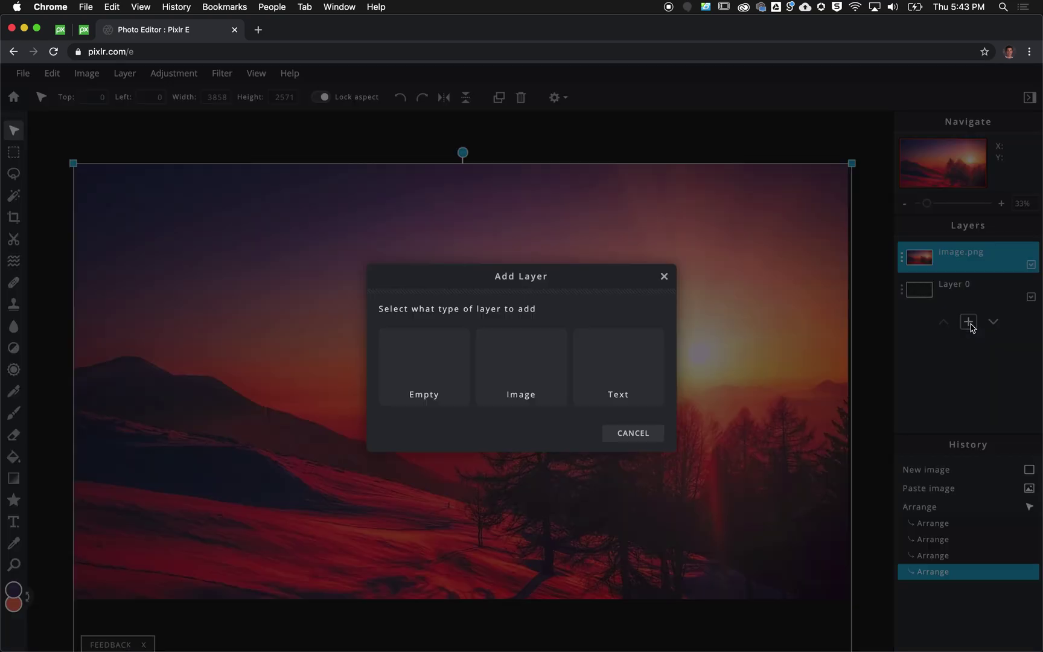
click(441, 387)
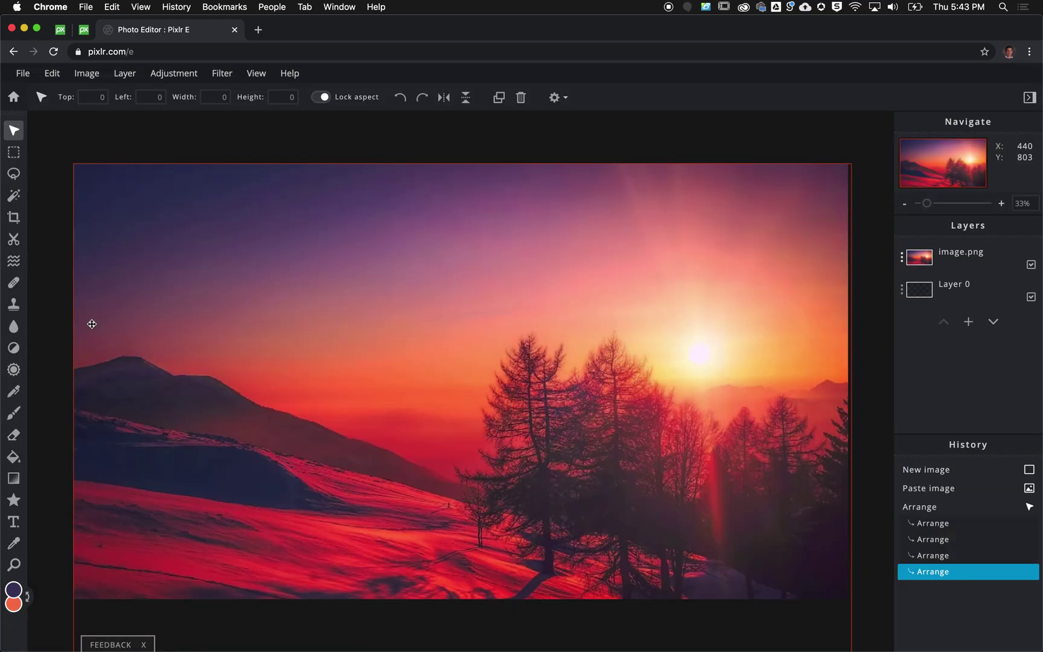
click(14, 478)
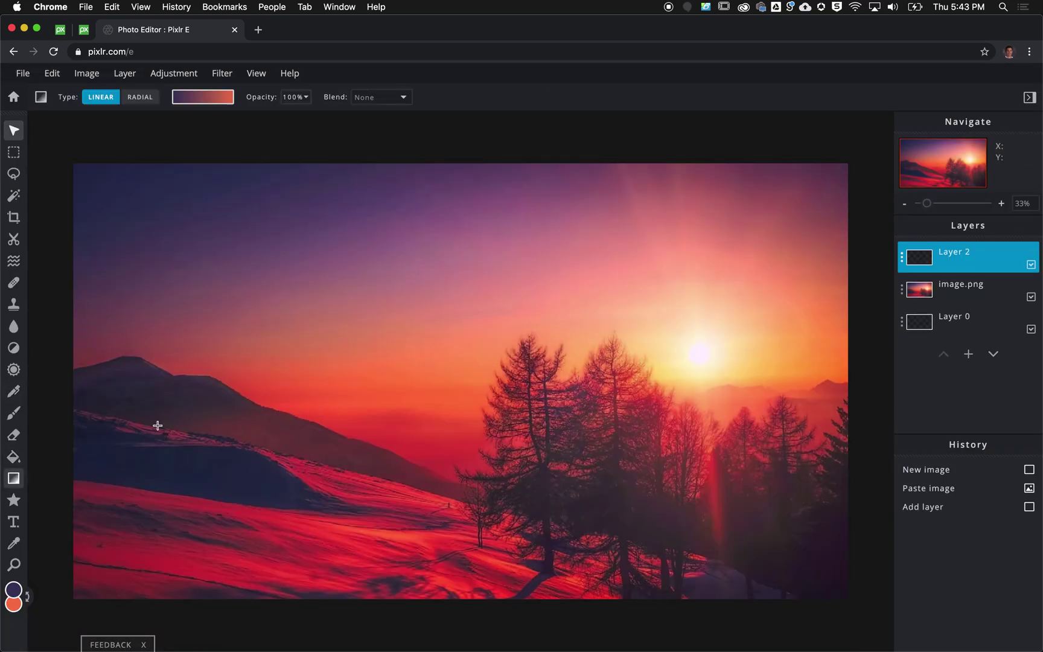
drag(505, 179, 543, 595)
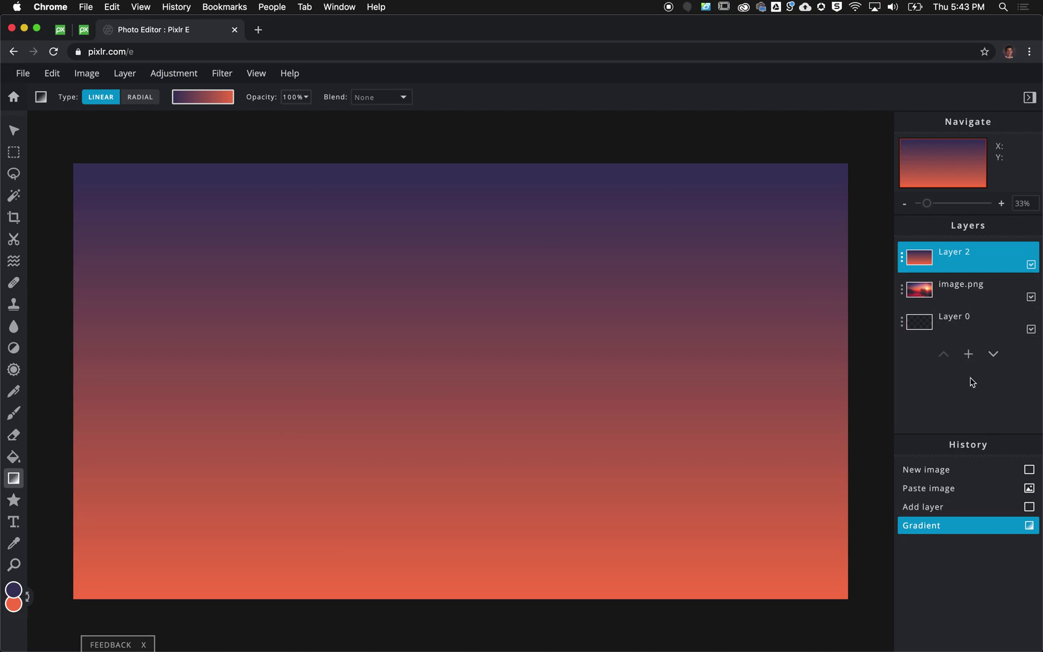
- Add empty Layer 3 and polygon-lasso a three-peak mountain outline across the lower canvas
click(968, 354)
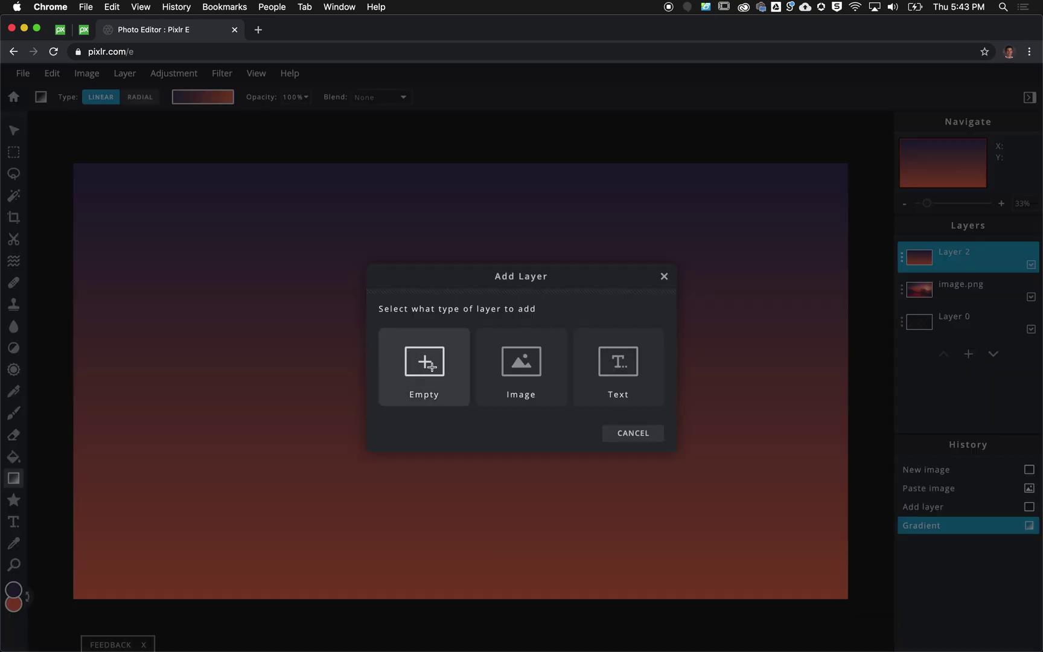
click(426, 361)
click(15, 174)
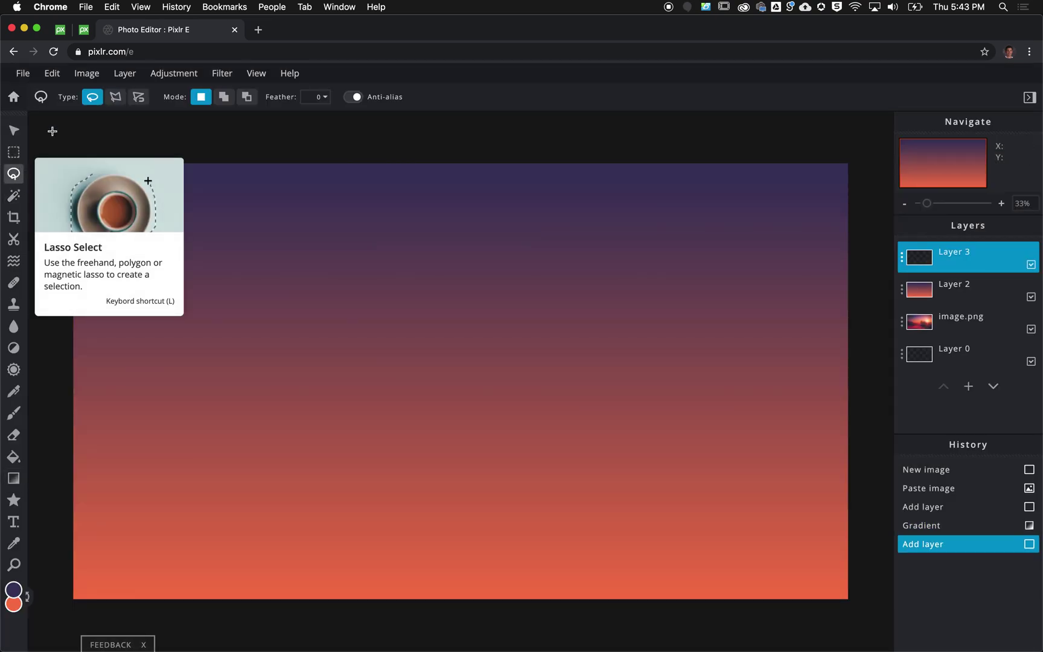
click(121, 98)
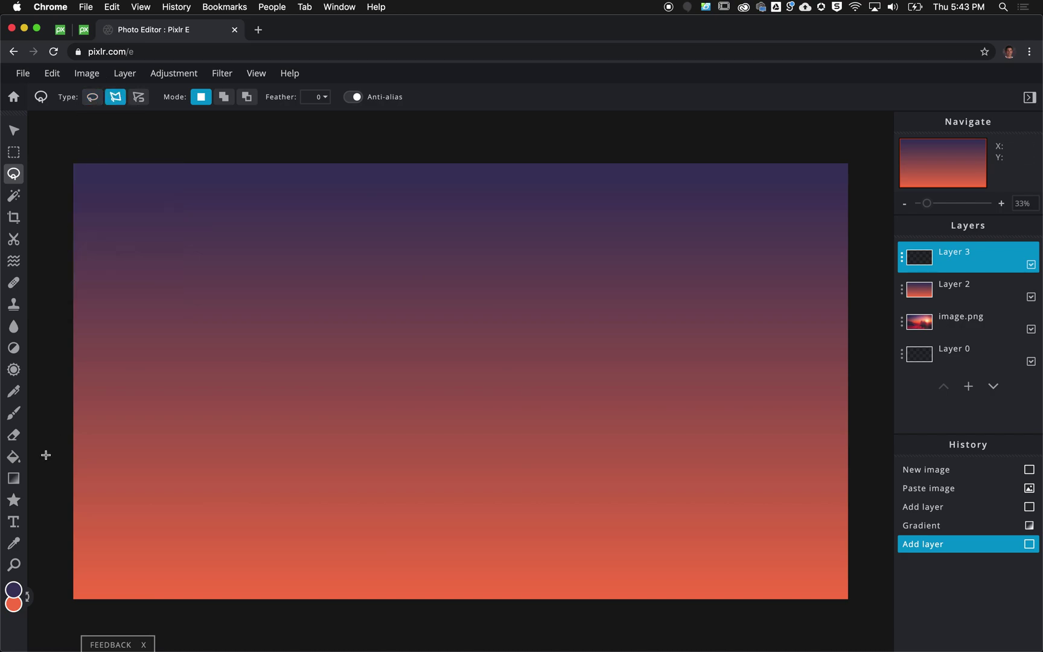
click(69, 339)
click(187, 310)
click(299, 371)
click(427, 324)
click(536, 367)
click(699, 326)
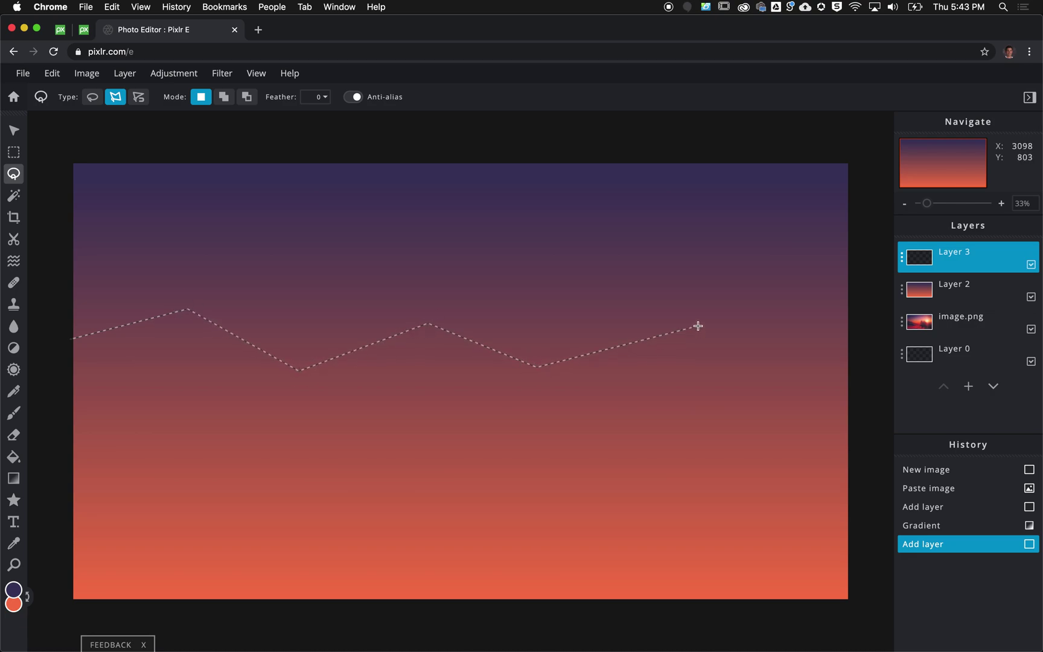
click(864, 367)
click(871, 613)
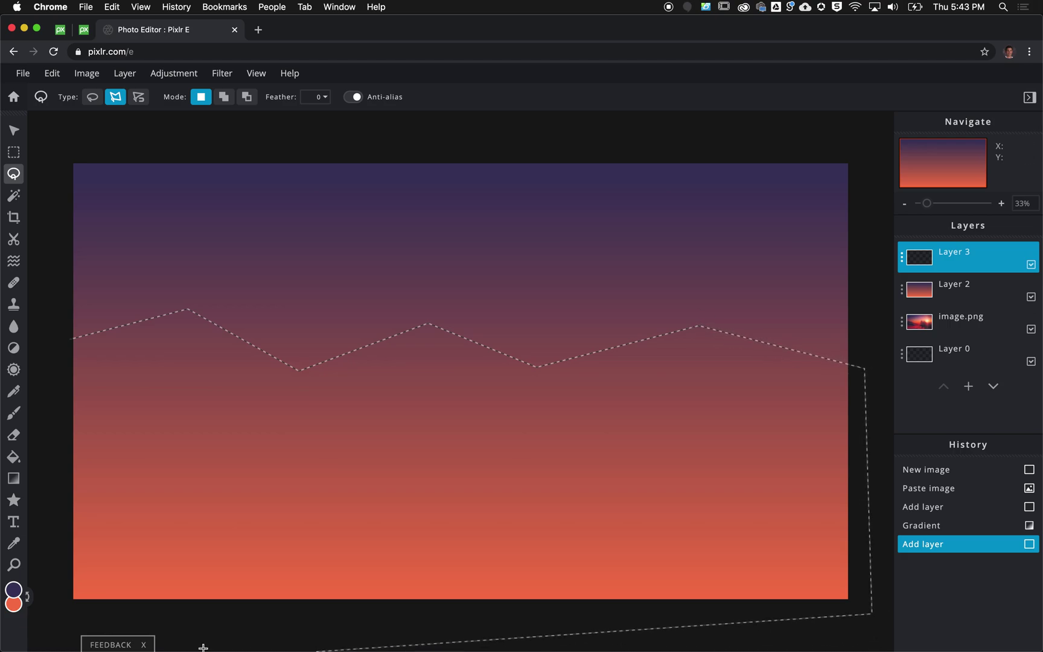
click(61, 614)
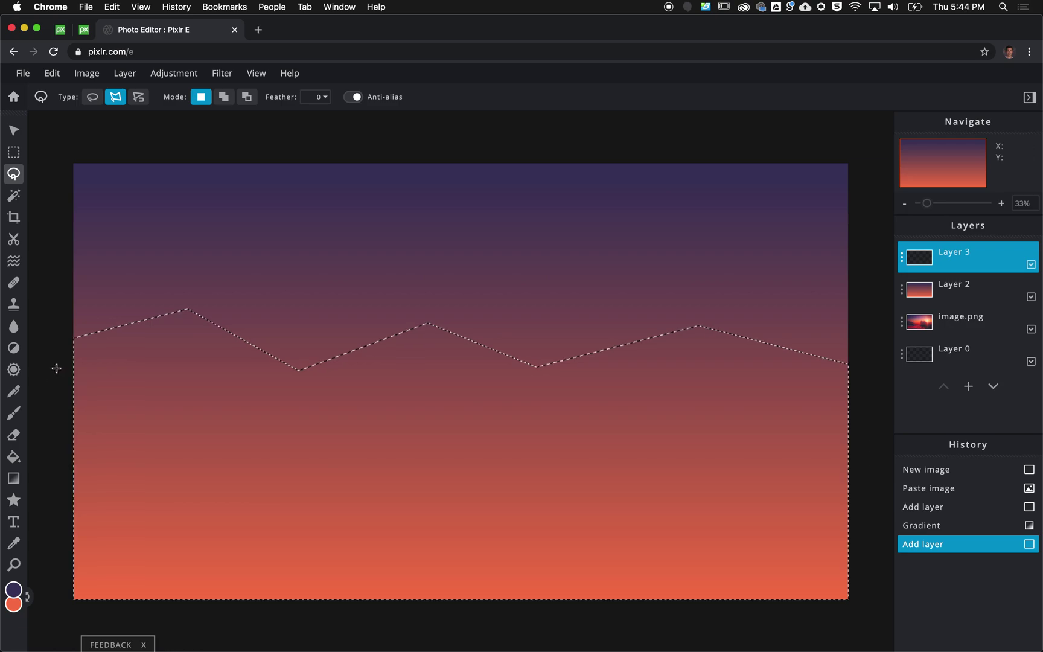
double_click(57, 369)
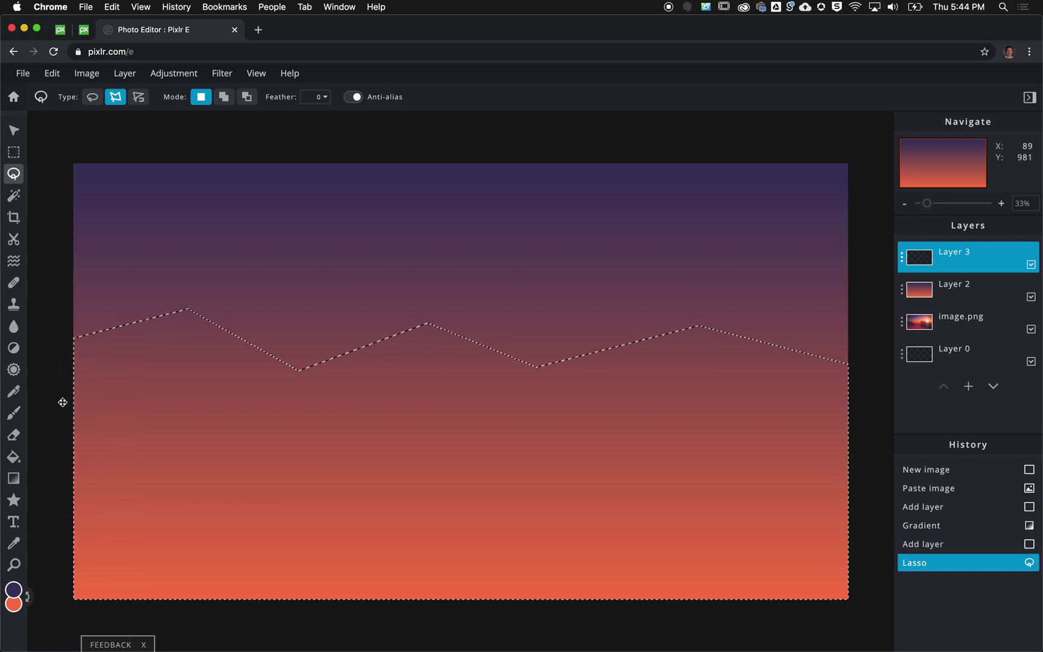
- Sample a muted purple from the gradient and fill the mountain selection with it
click(13, 590)
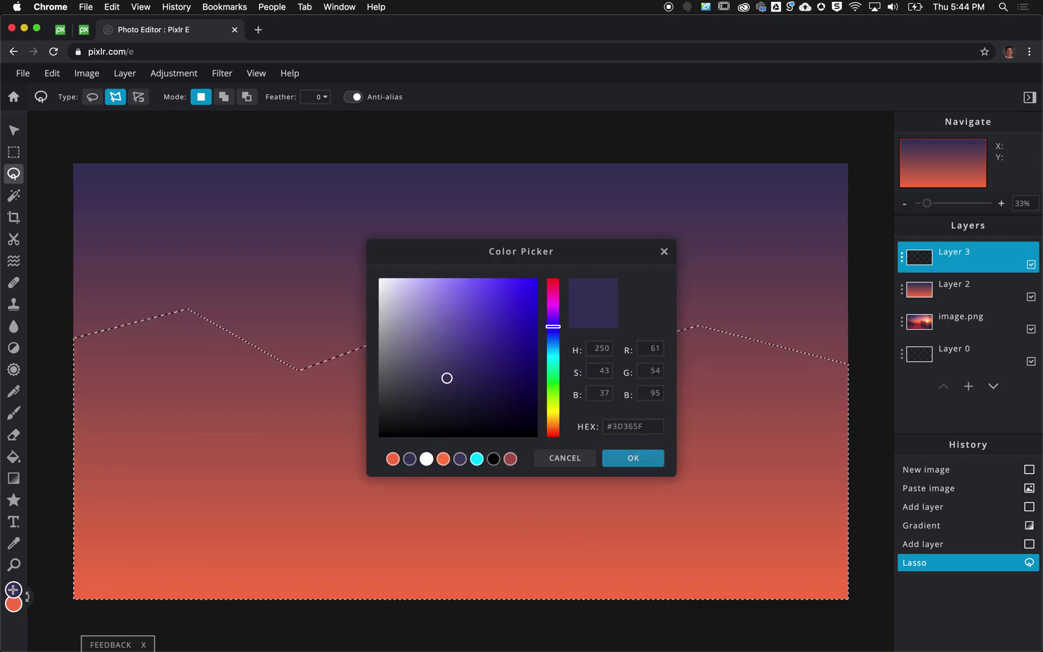
click(276, 273)
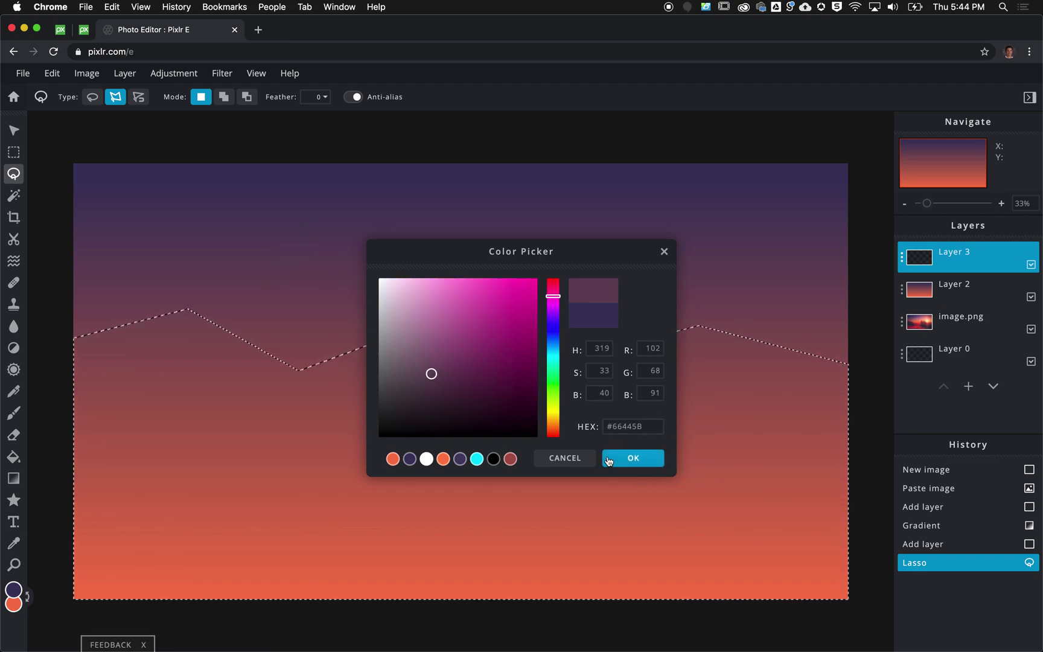
click(608, 461)
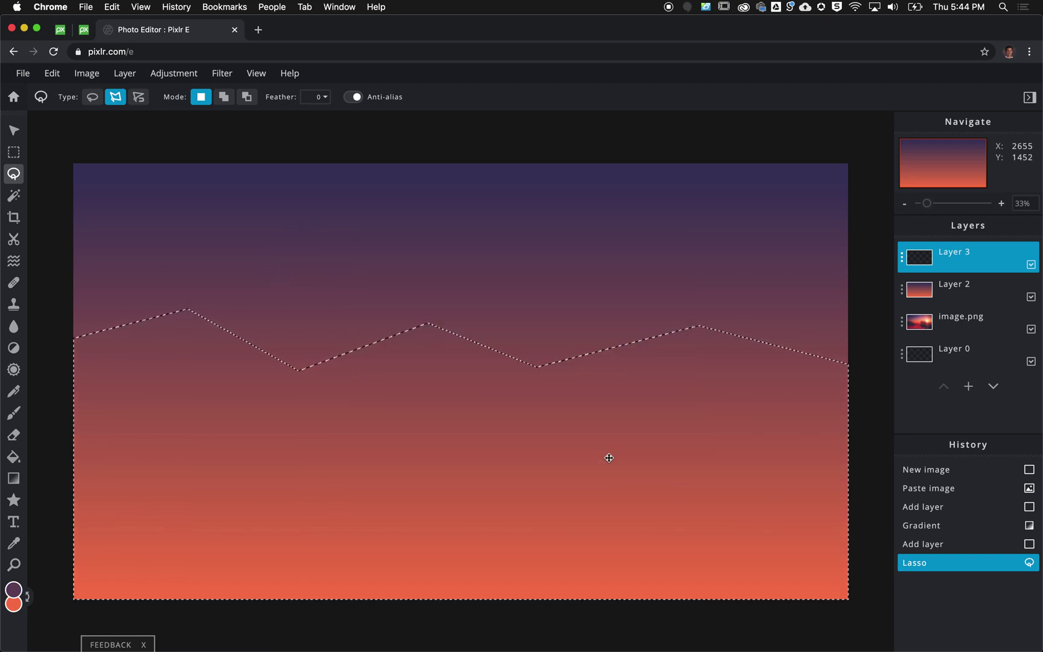
click(13, 457)
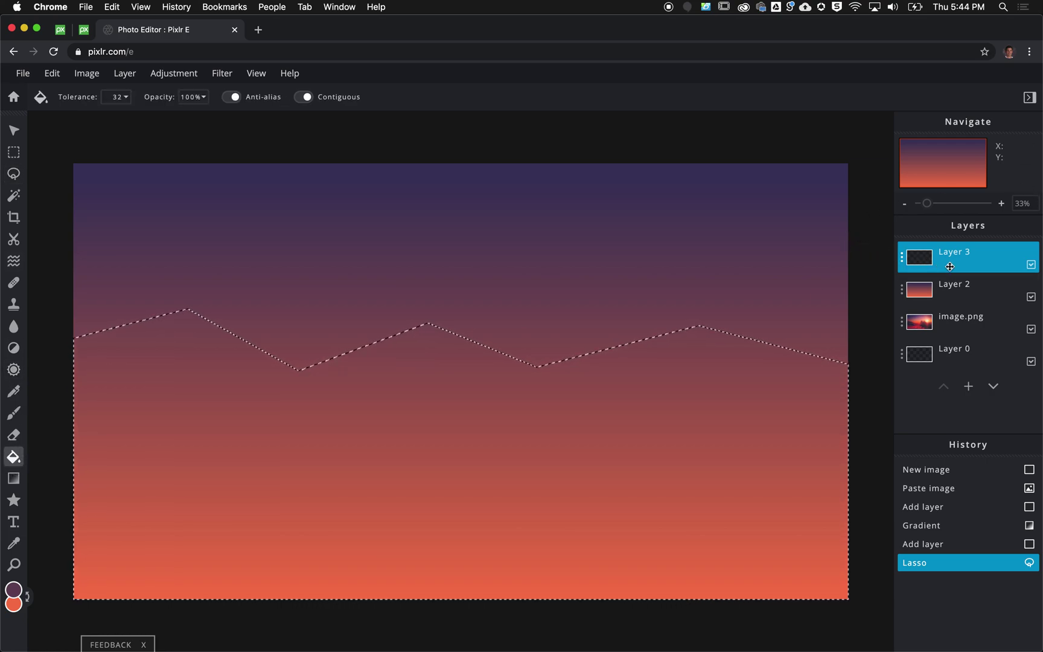
click(258, 430)
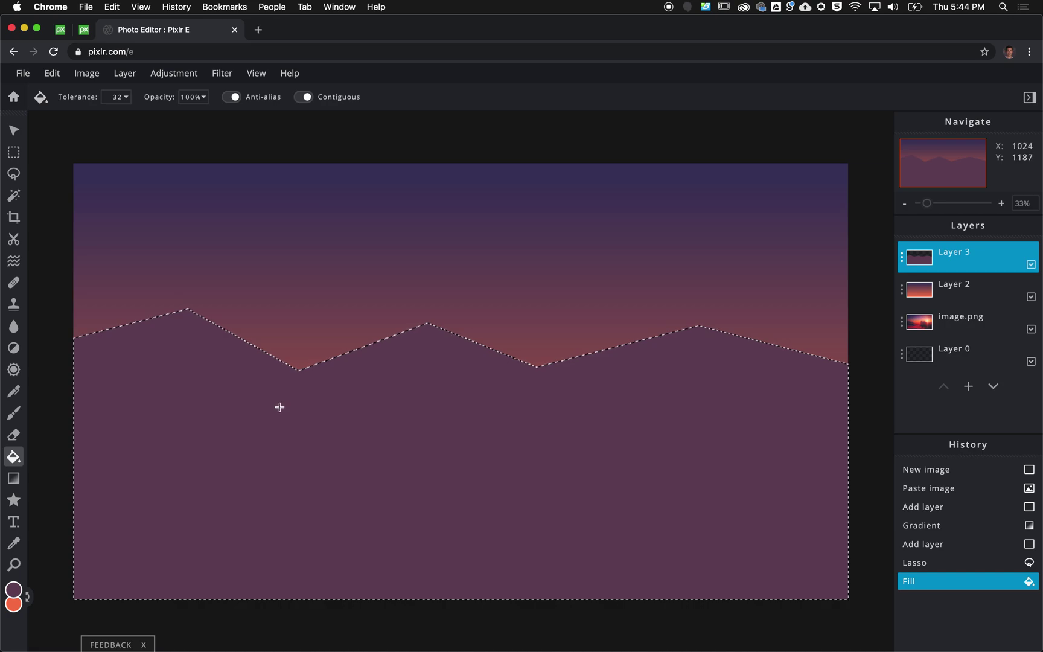
- Darken the mountains with Brightness -6 and deselect
click(194, 74)
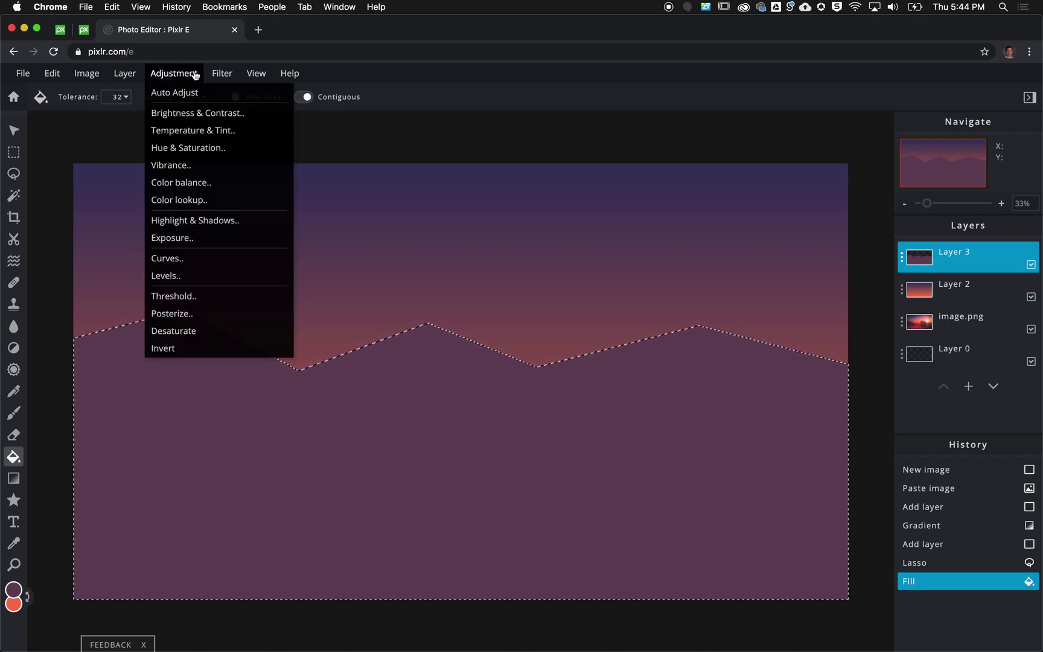
click(205, 113)
drag(522, 374, 515, 375)
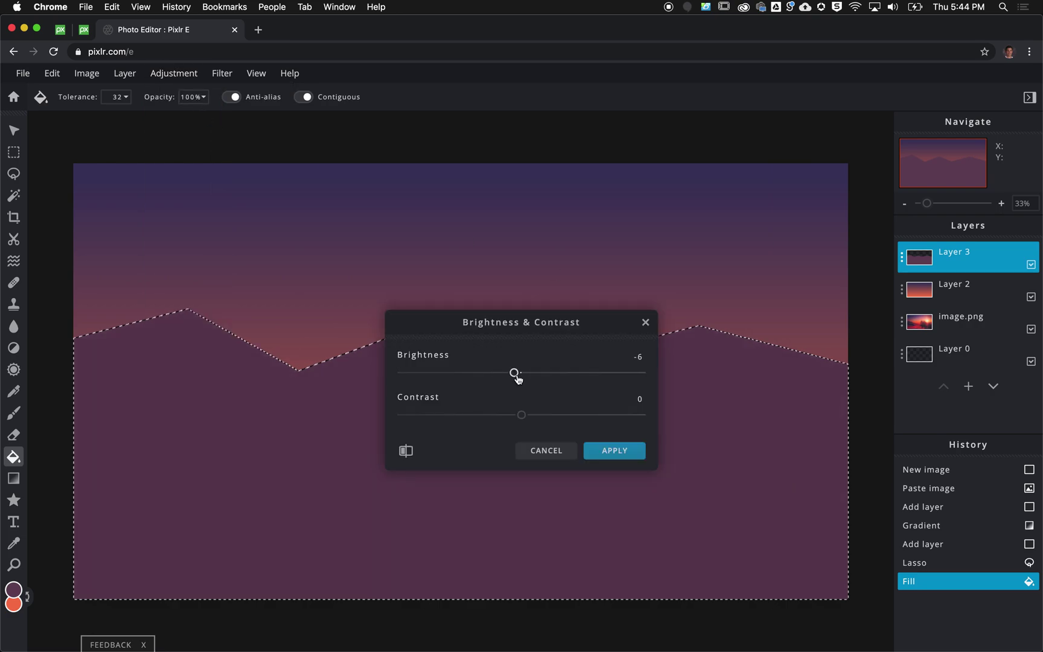
click(613, 454)
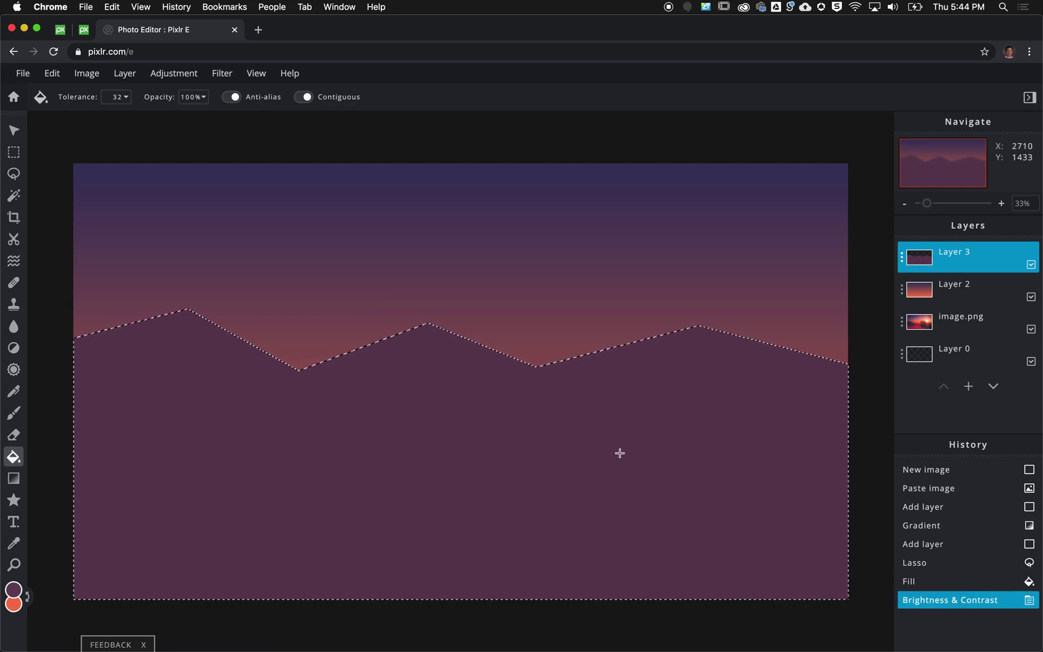
key(super+d)
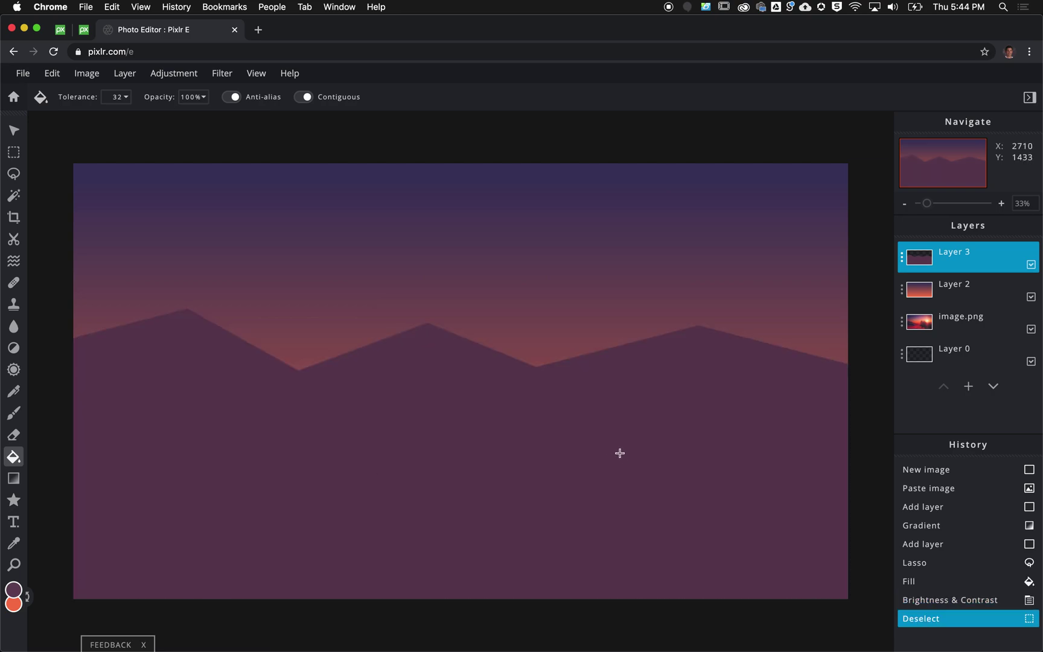
- Add empty Layer 4 and polygon-lasso a lower, nearer ridge outline
click(971, 386)
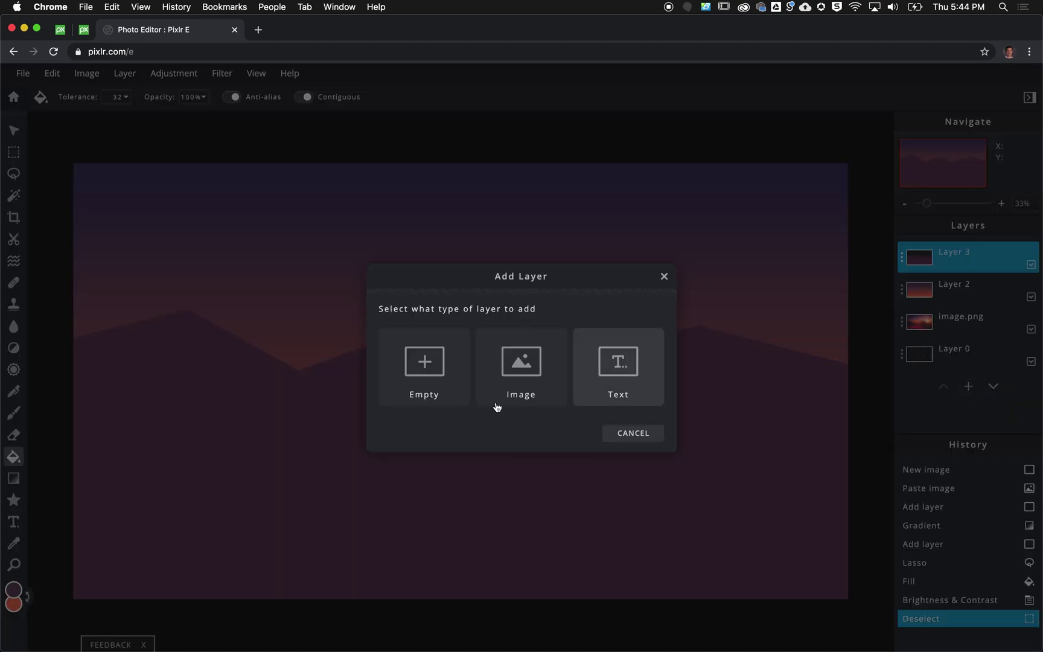
click(421, 373)
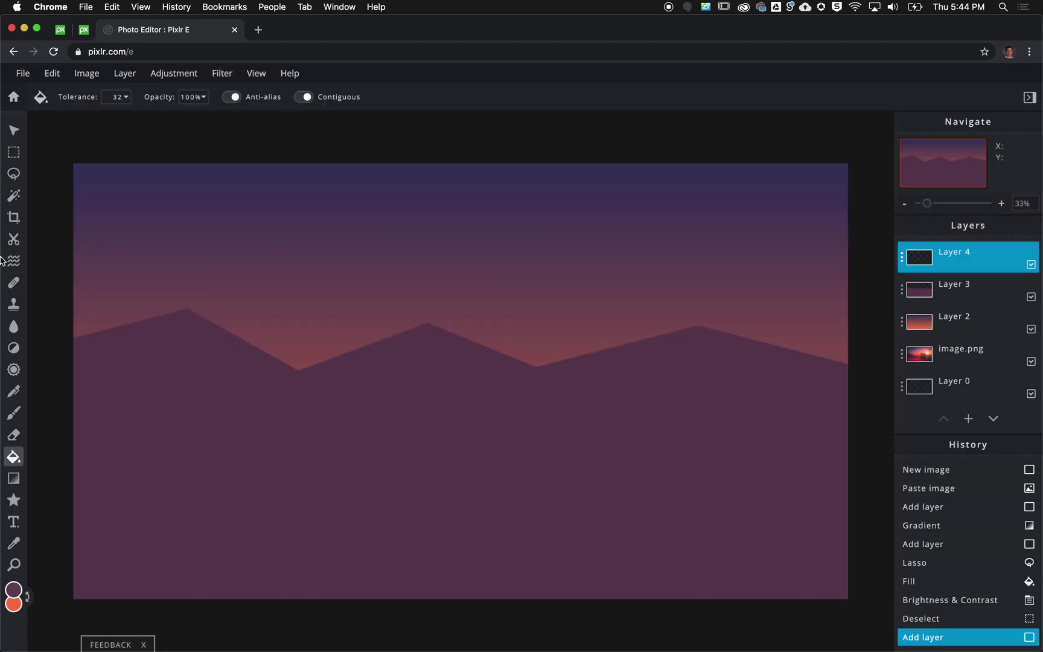
click(14, 173)
click(115, 96)
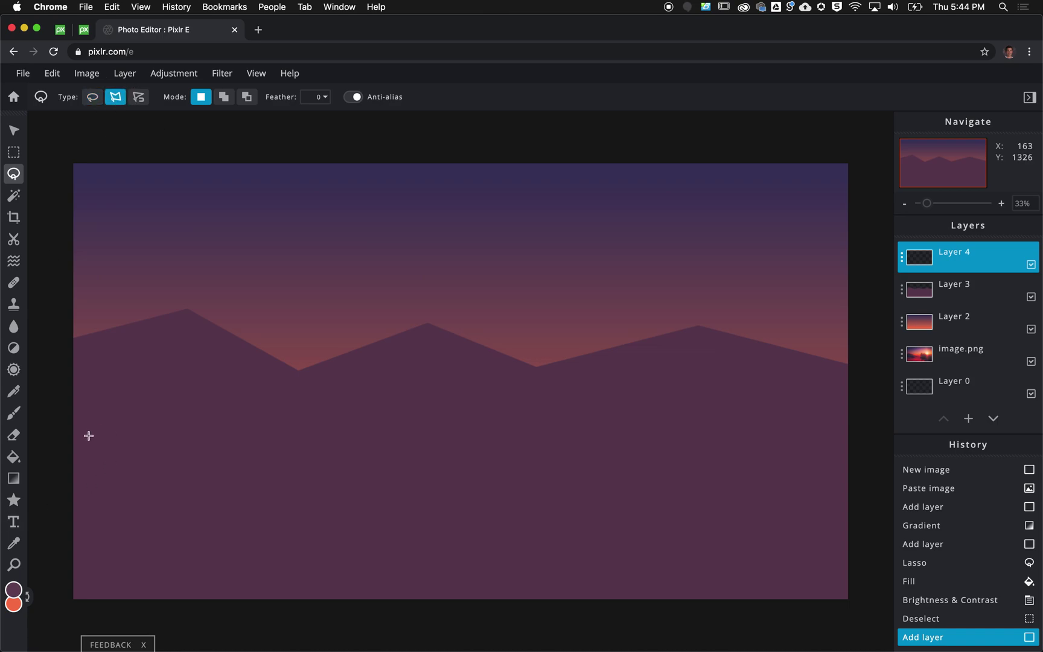
click(67, 416)
click(372, 415)
click(481, 383)
click(728, 397)
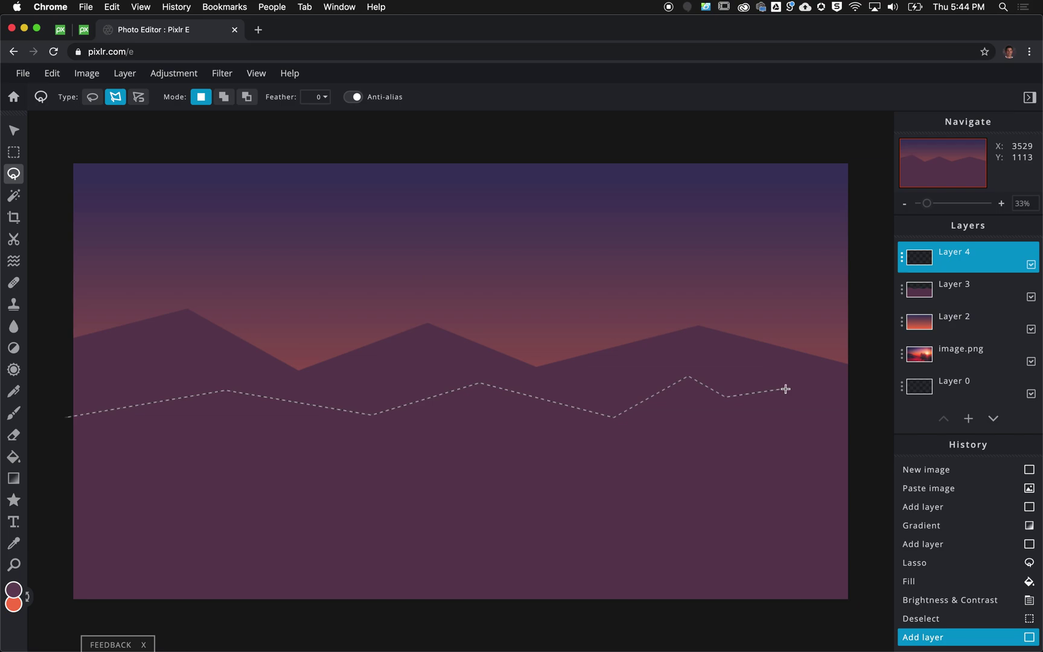
click(868, 415)
click(876, 631)
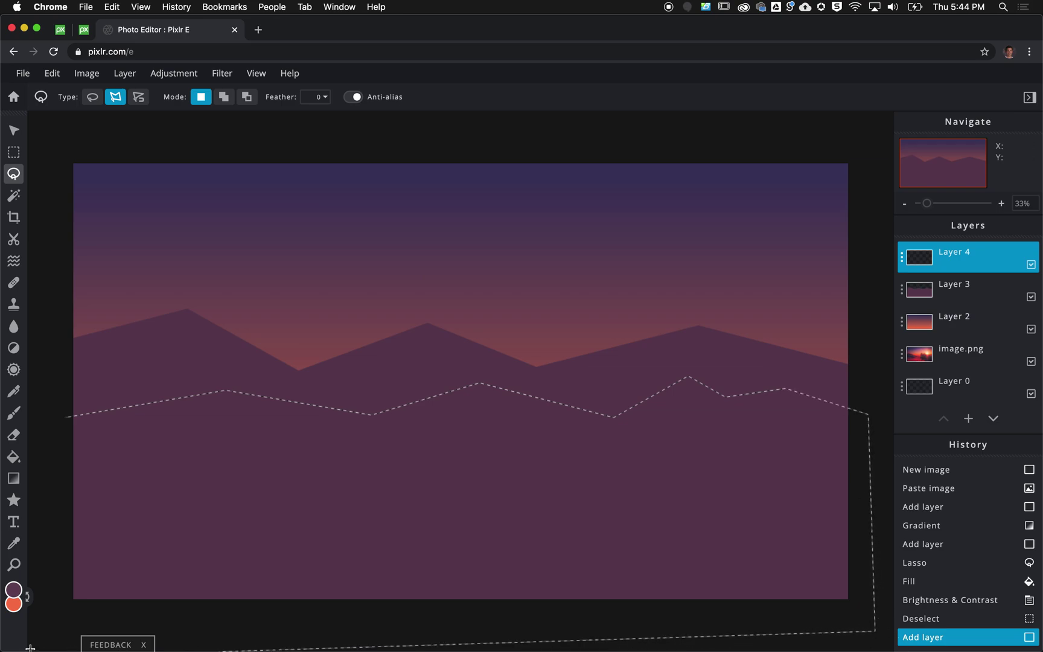
click(52, 617)
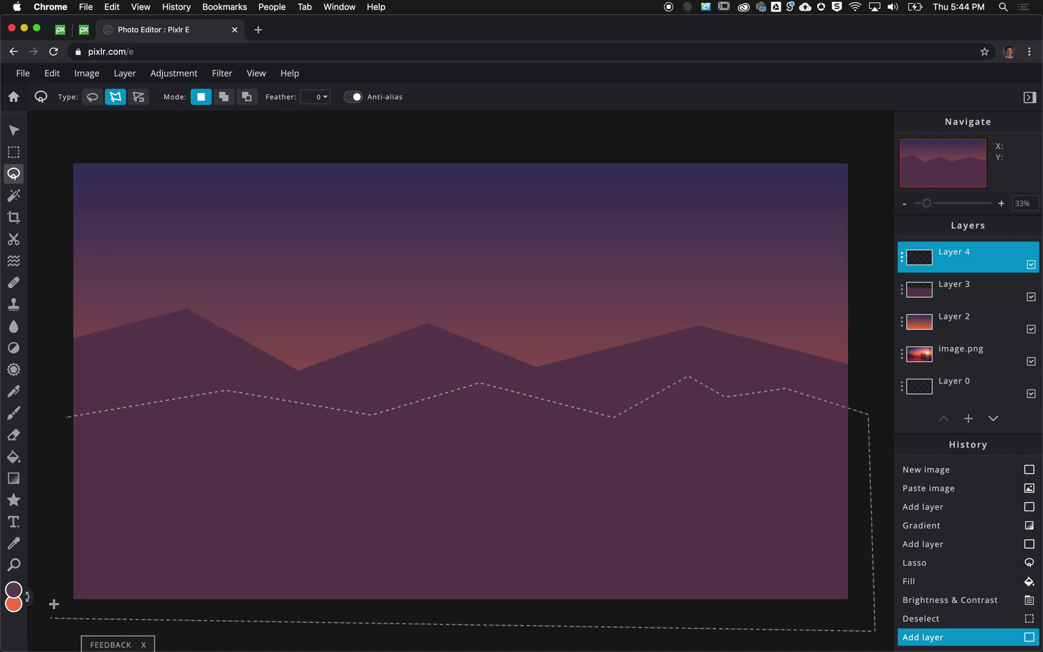
double_click(55, 534)
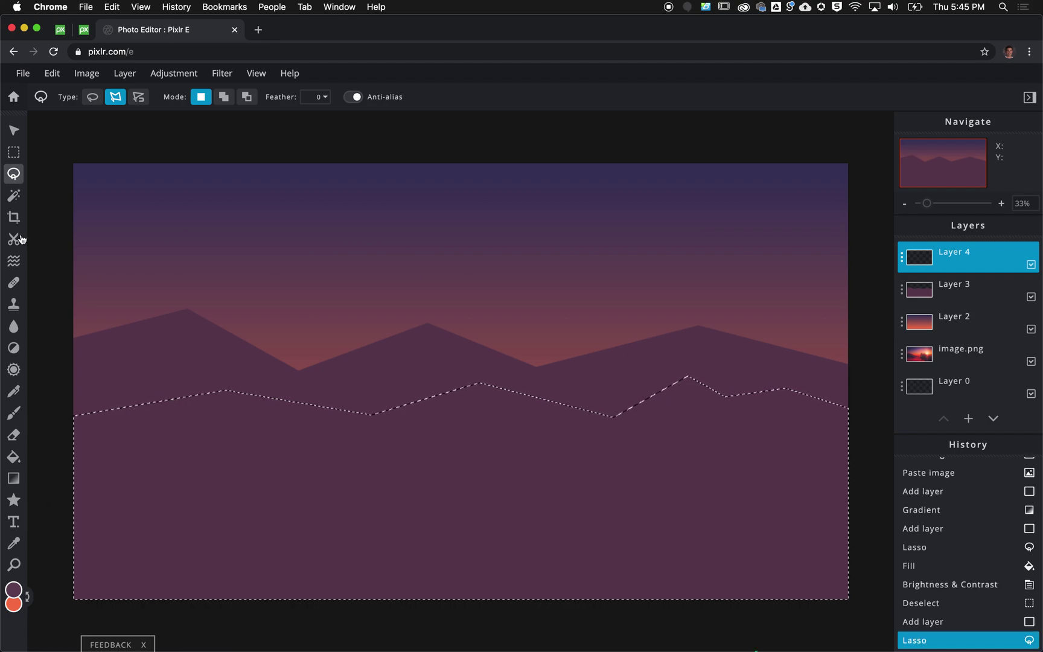
- Fill the ridge with purple and darken it with Brightness -18
click(13, 457)
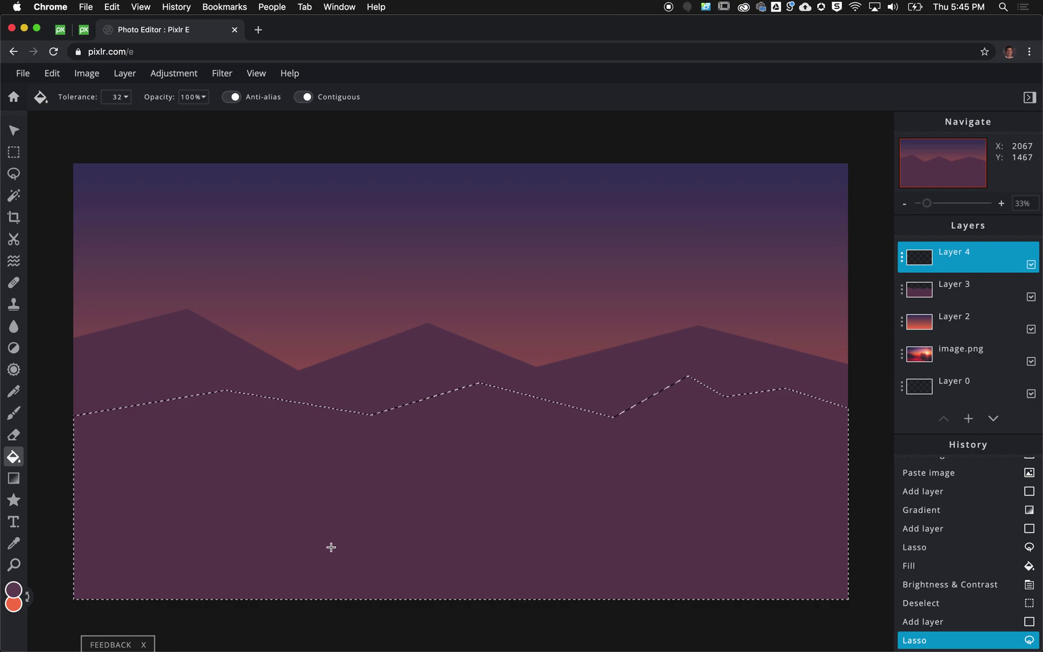
click(403, 468)
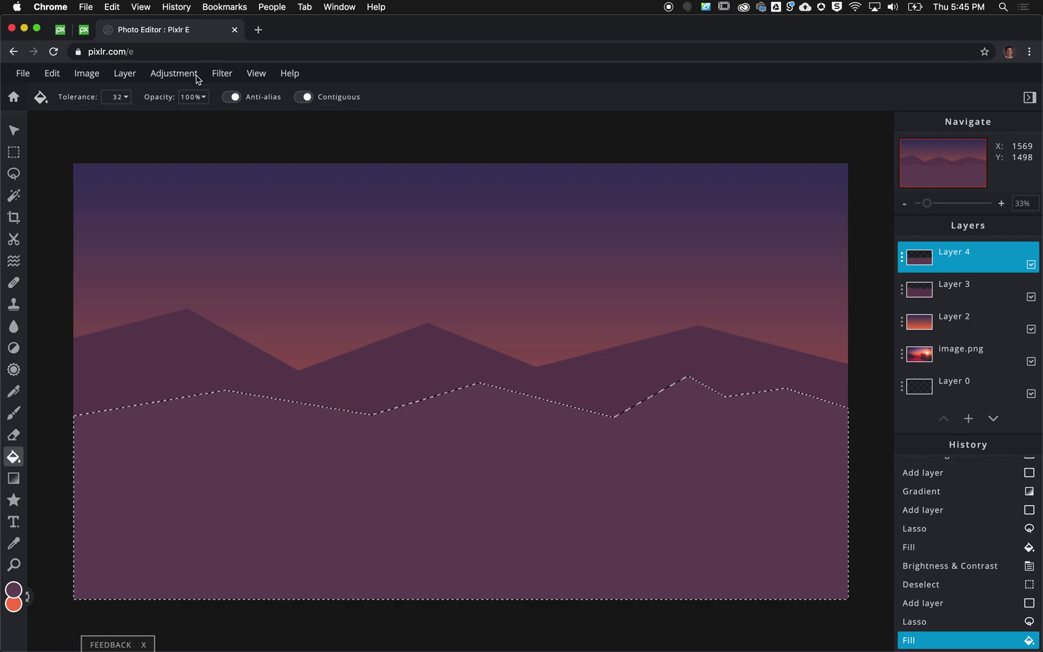
click(173, 73)
click(224, 112)
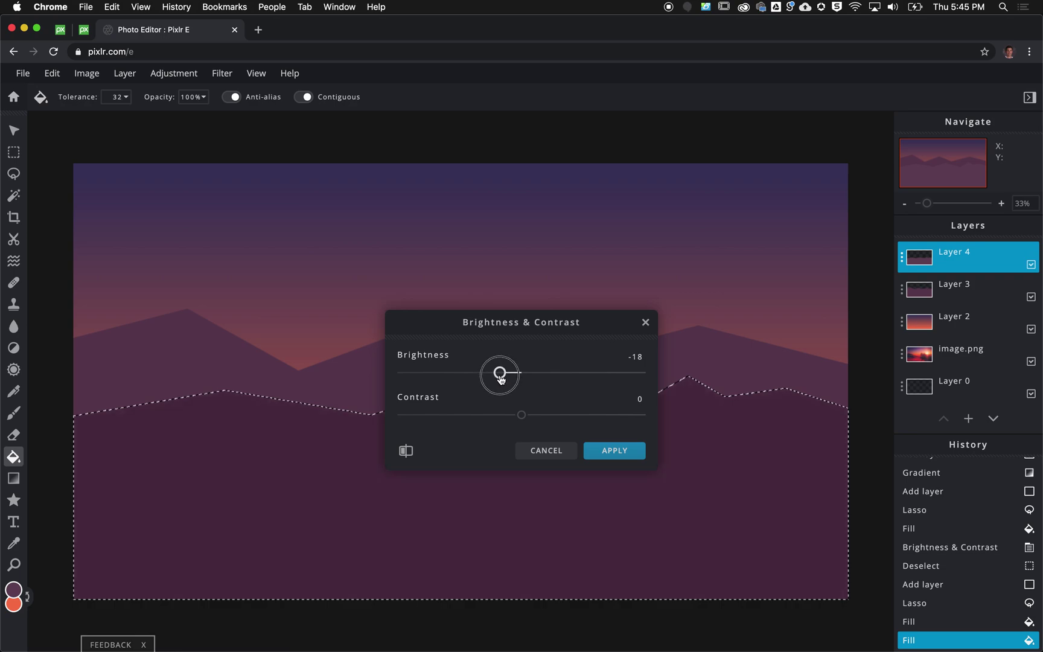
click(624, 450)
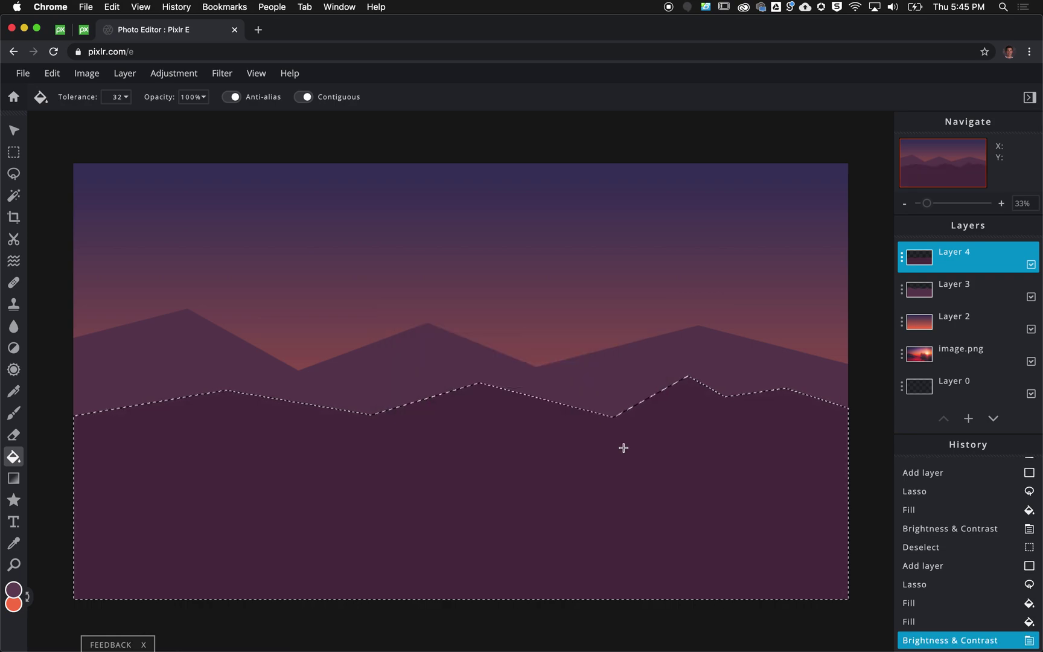
- Add an empty Layer 5 and fill the selected area on it
click(968, 418)
click(424, 361)
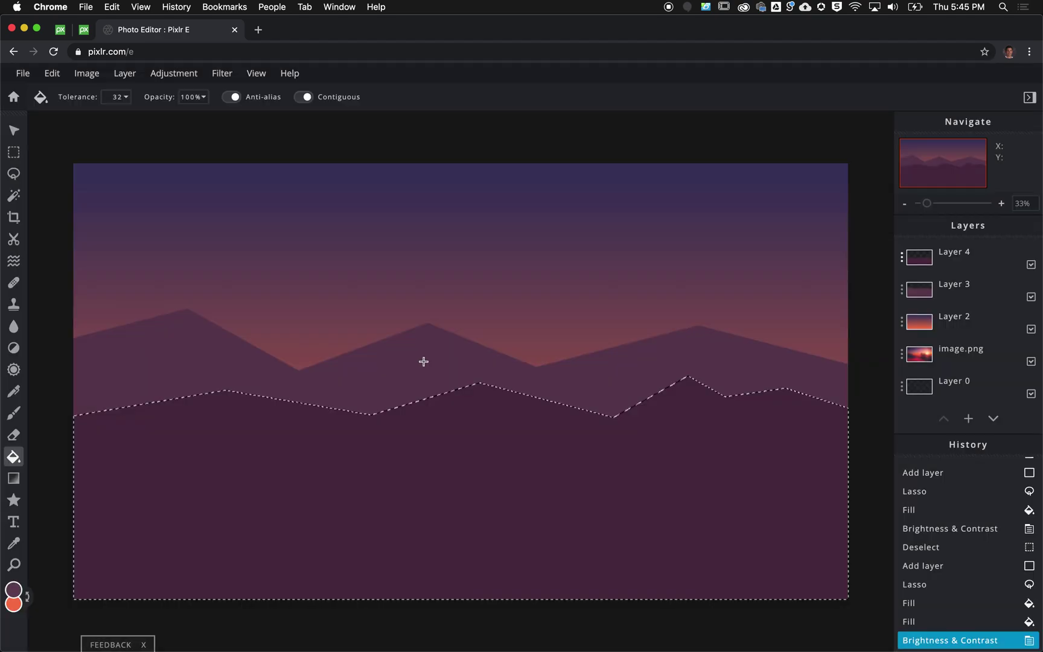
click(425, 361)
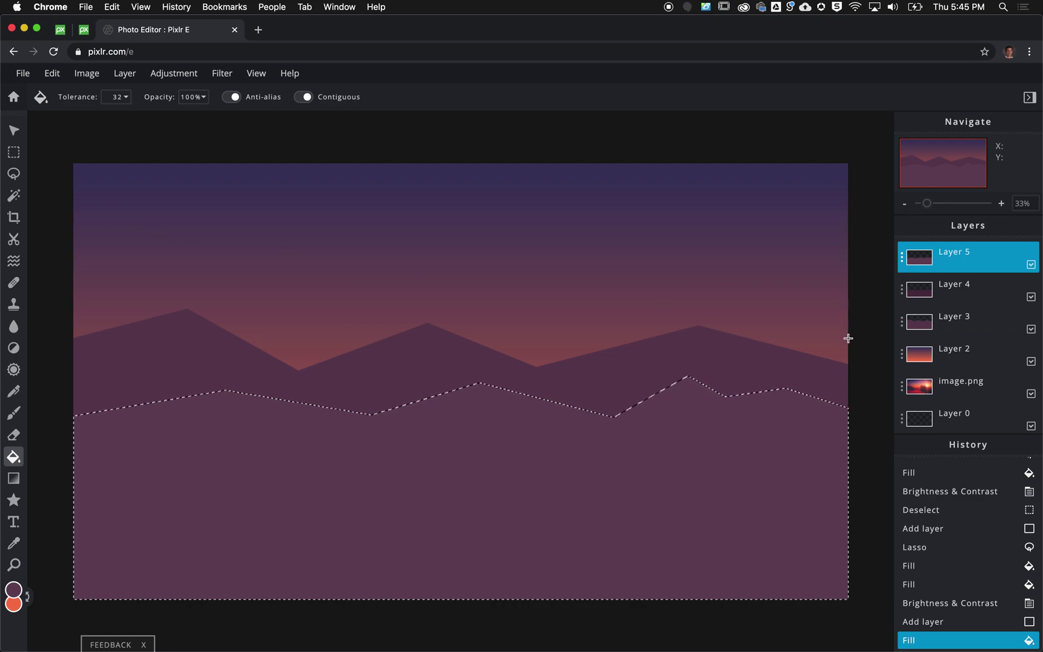
- Undo the mistaken fill, then outline a third, lowest ridge and fill it lighter mauve
key(super+z)
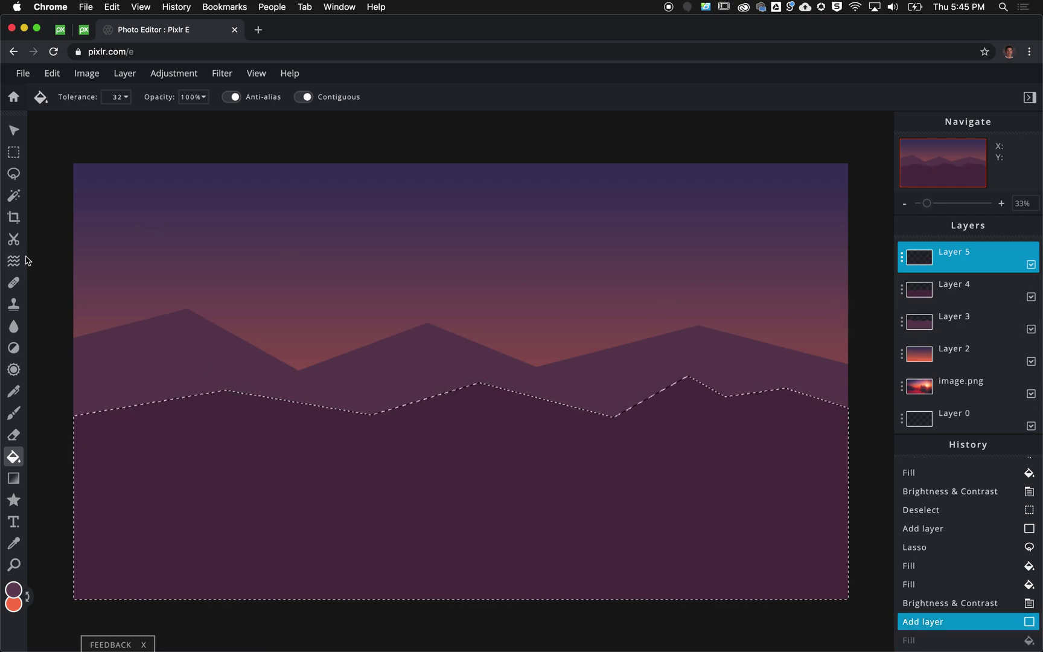
click(13, 174)
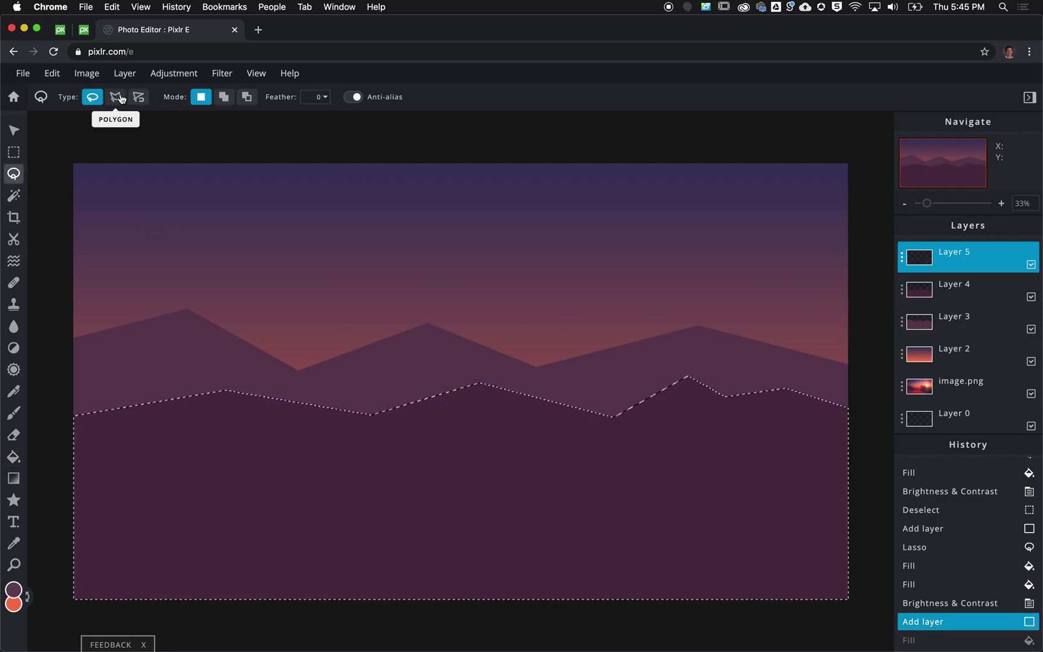
click(65, 493)
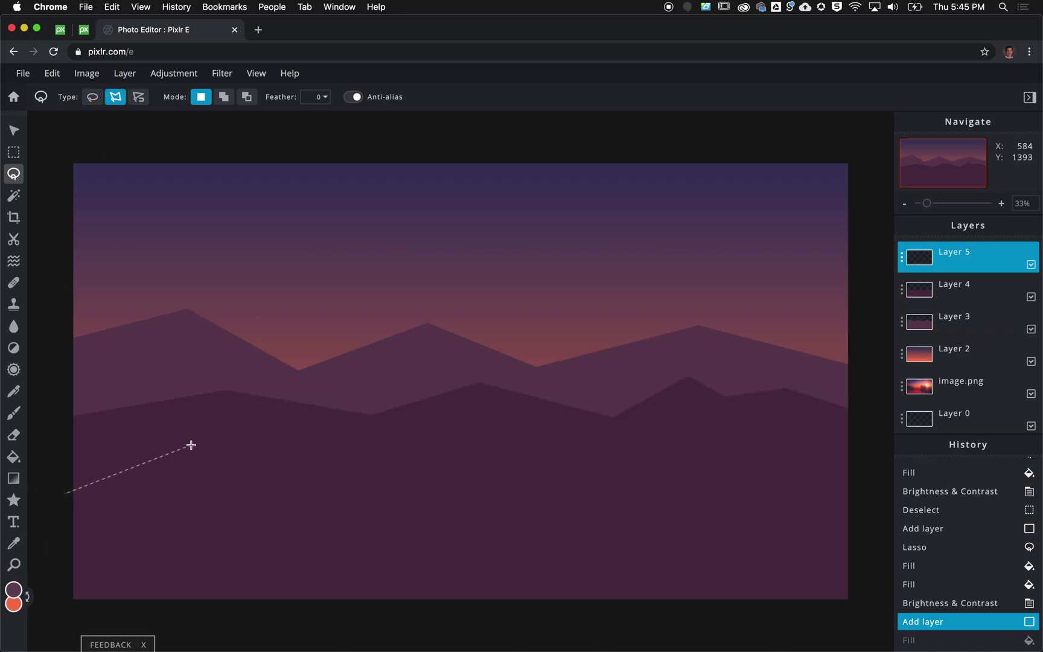
click(385, 476)
click(505, 448)
click(867, 625)
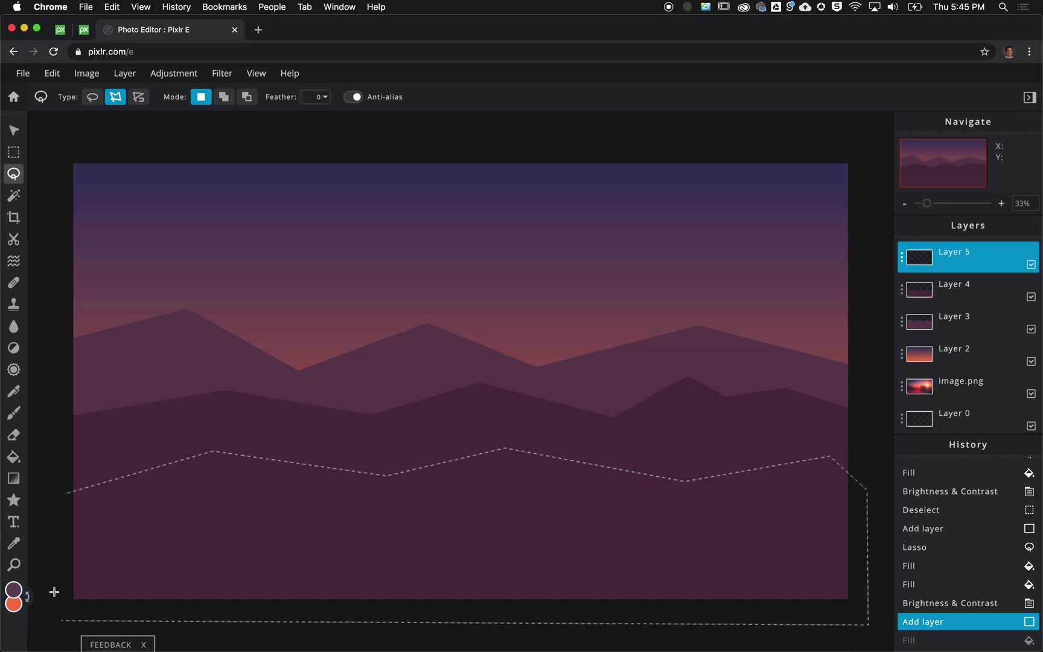
double_click(49, 527)
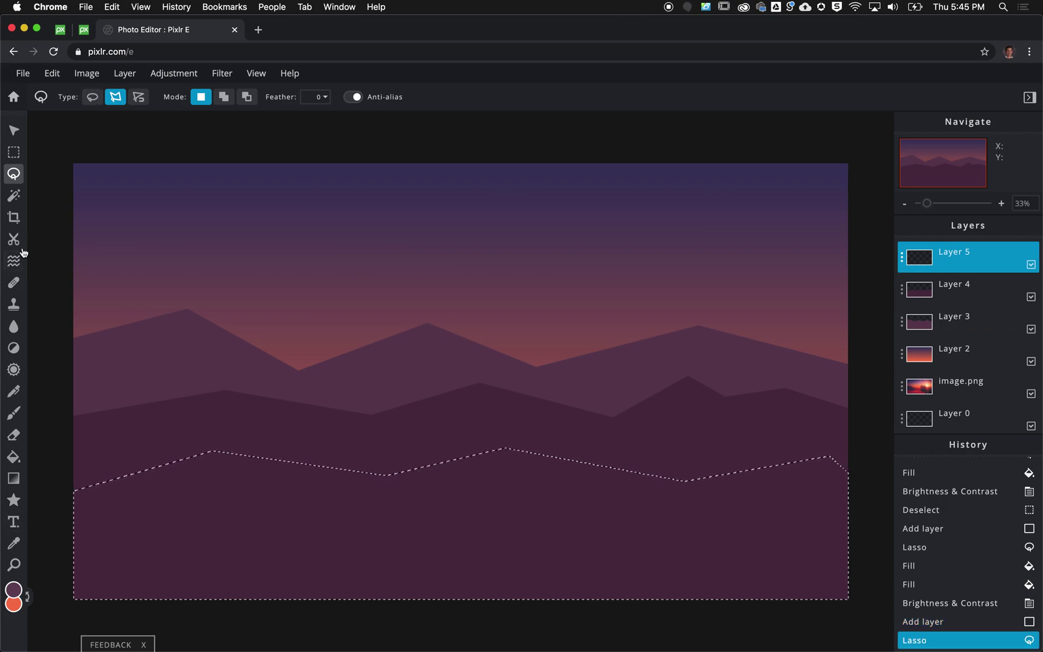
click(13, 456)
click(370, 522)
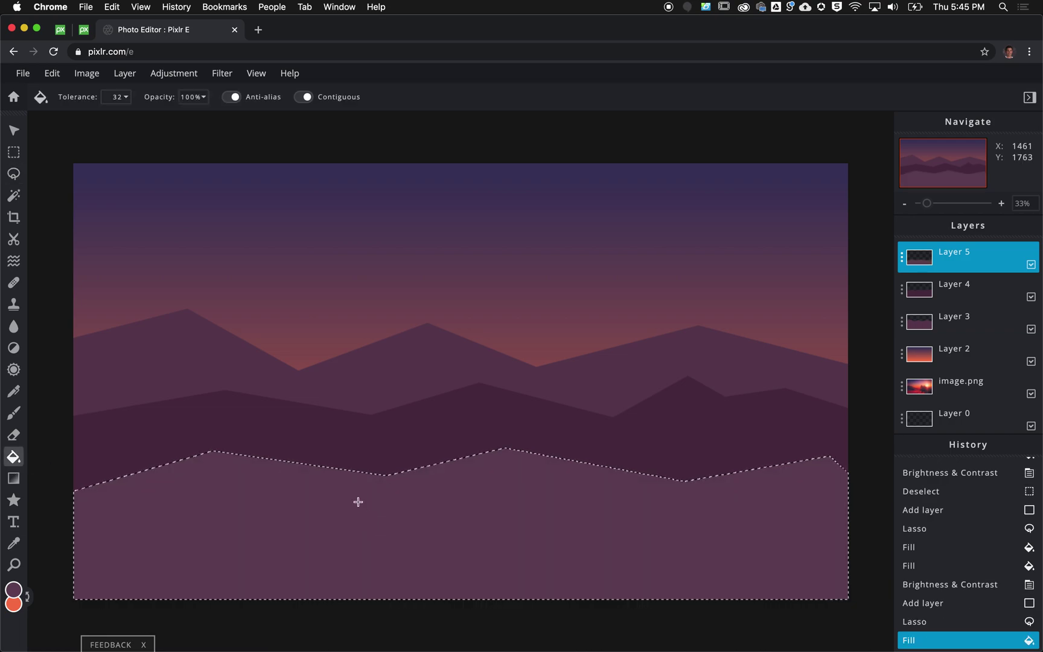
- Darken the front ridge on Layer 5 with Brightness -44 and deselect
click(225, 75)
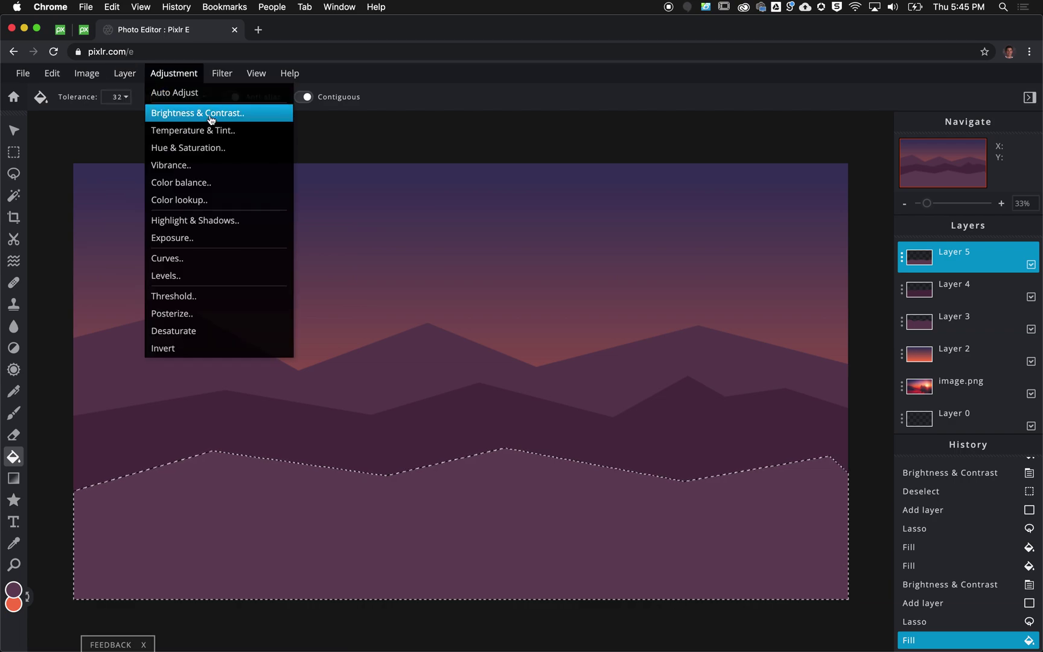
click(209, 116)
mouse_move(467, 373)
mouse_down()
mouse_move(447, 374)
mouse_move(470, 373)
mouse_up()
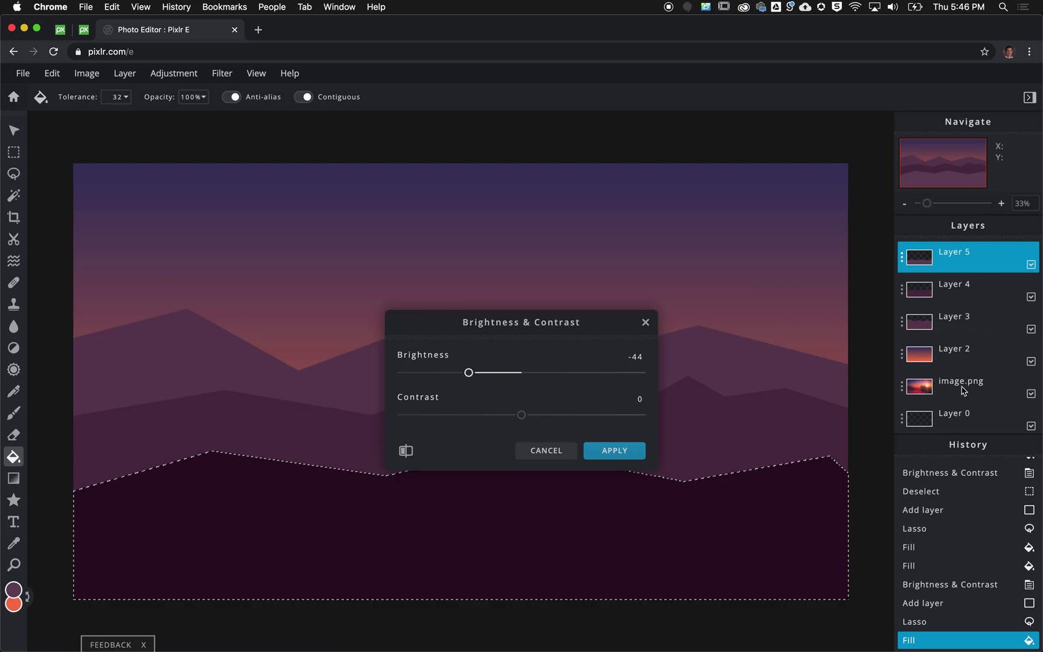
click(629, 451)
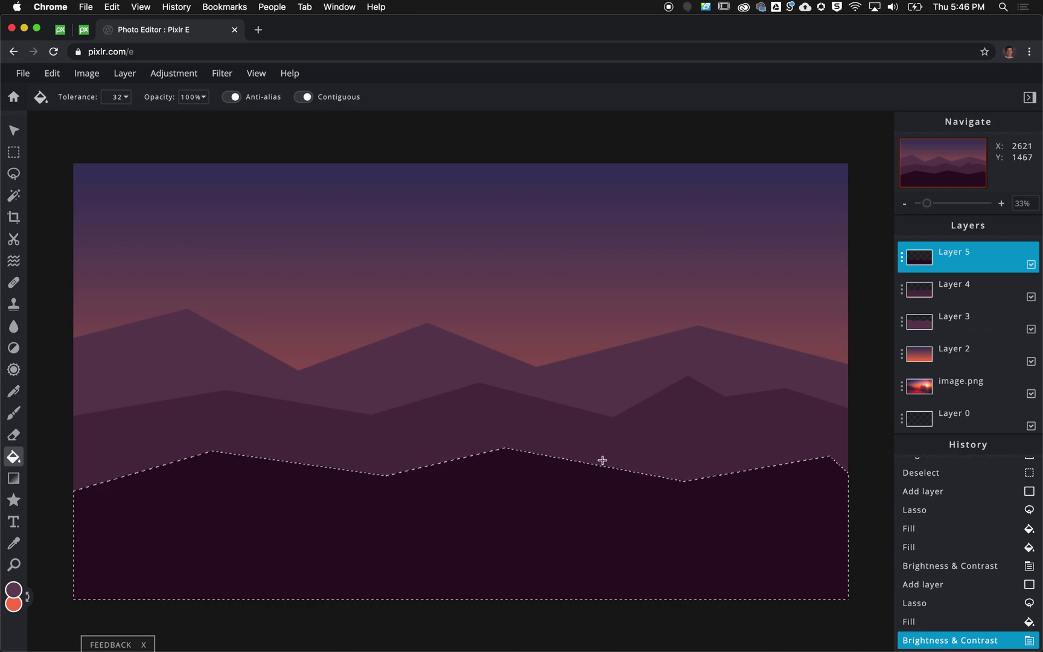
key(super+d)
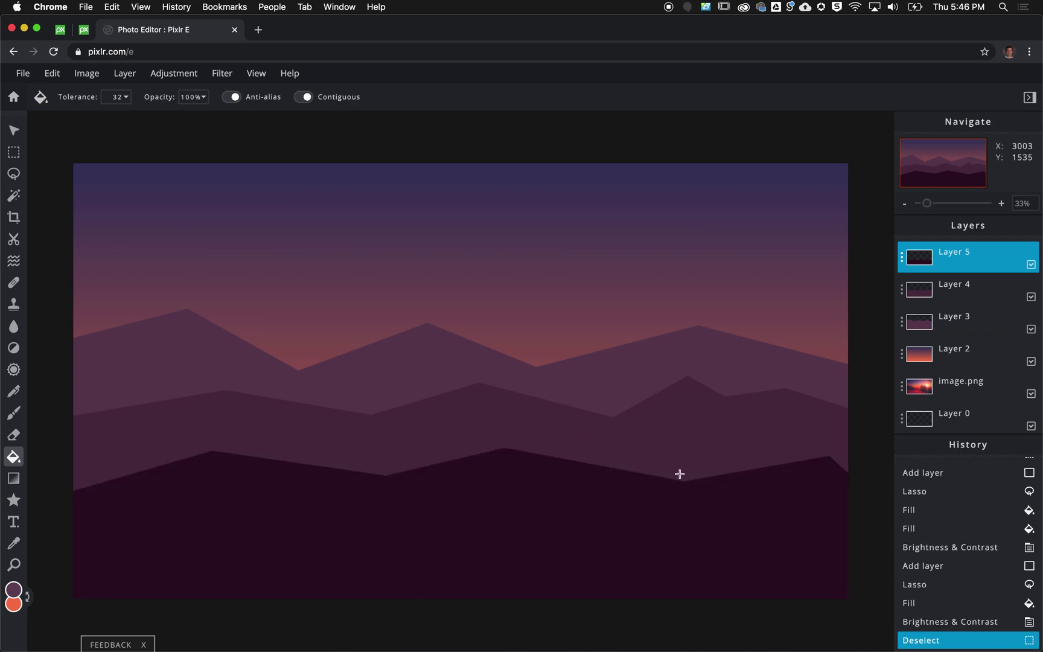
- Duplicate the Layer 2 gradient, move the copy to the top, and set transparency 10
click(972, 360)
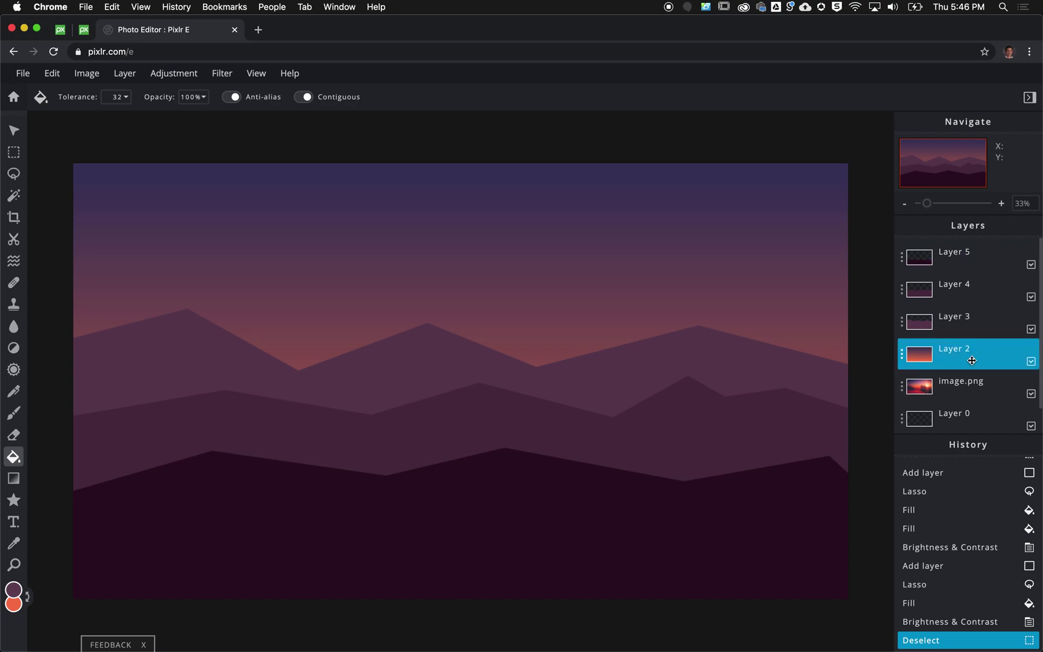
click(901, 354)
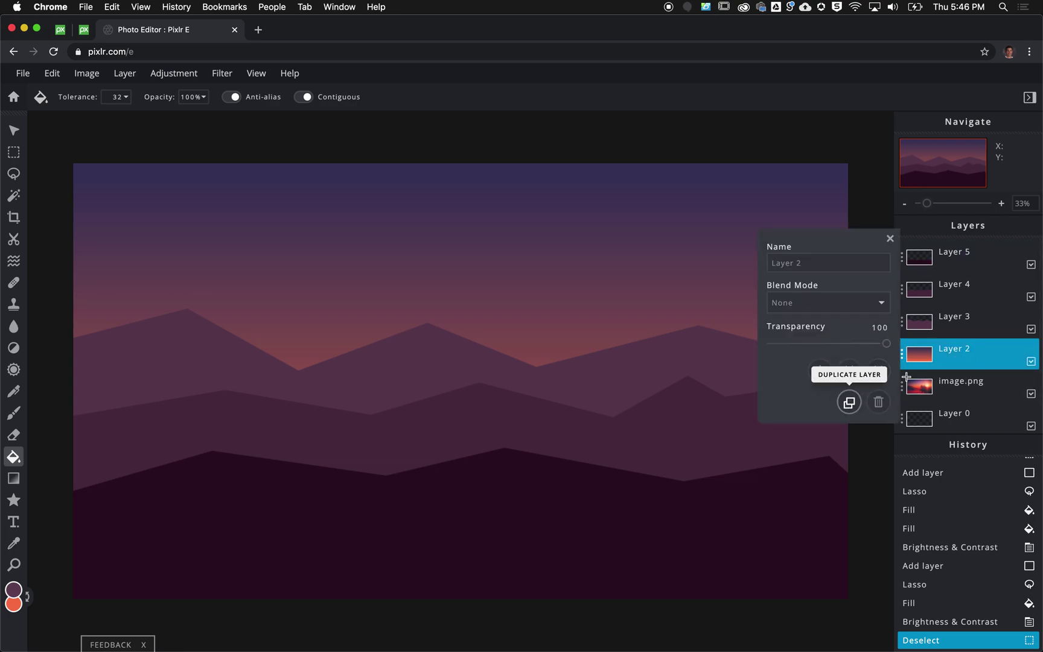
drag(956, 357, 941, 235)
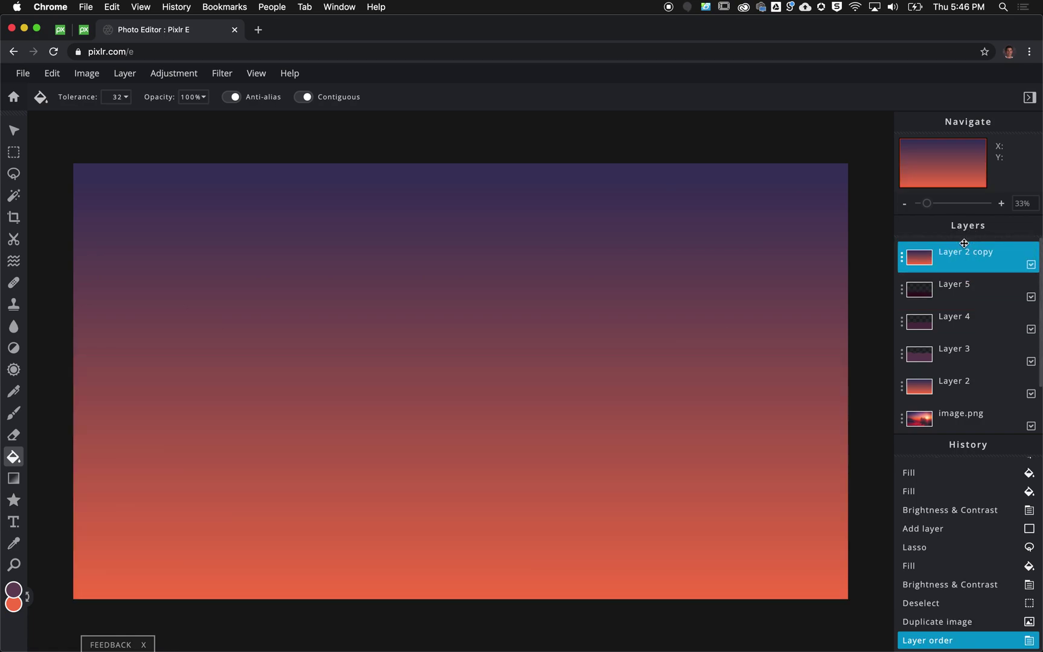
click(902, 258)
drag(885, 353, 783, 356)
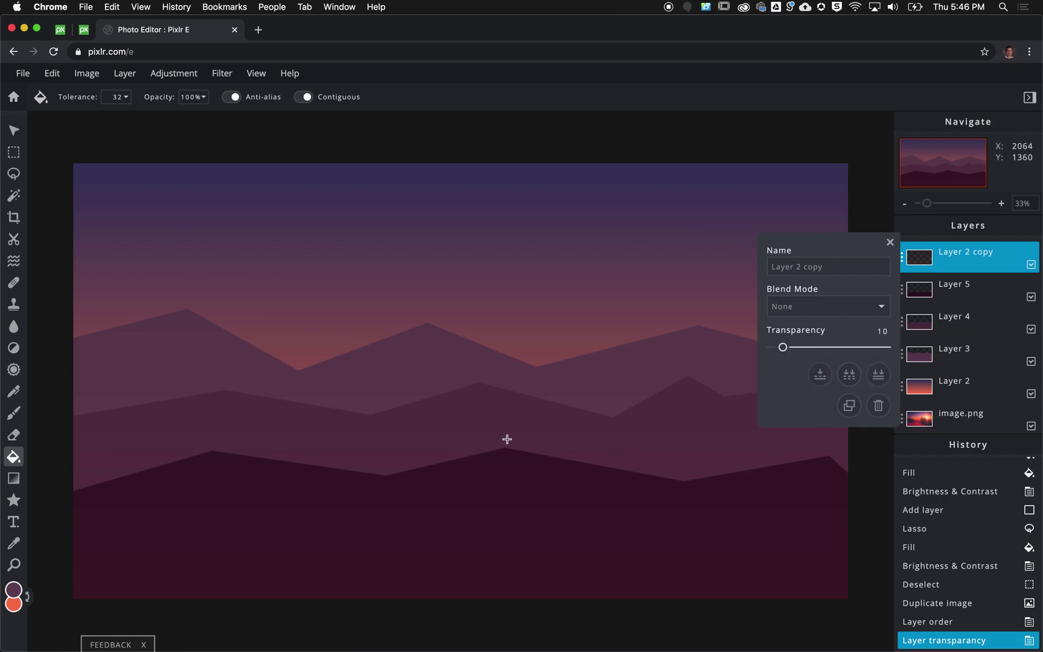
click(891, 245)
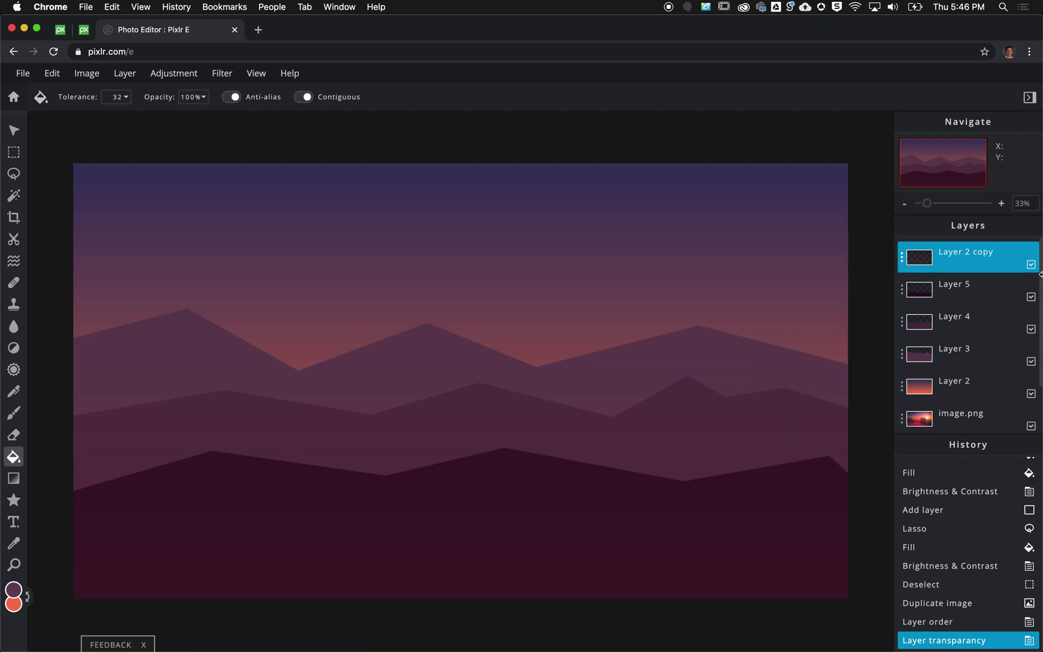
click(1031, 266)
click(1031, 266)
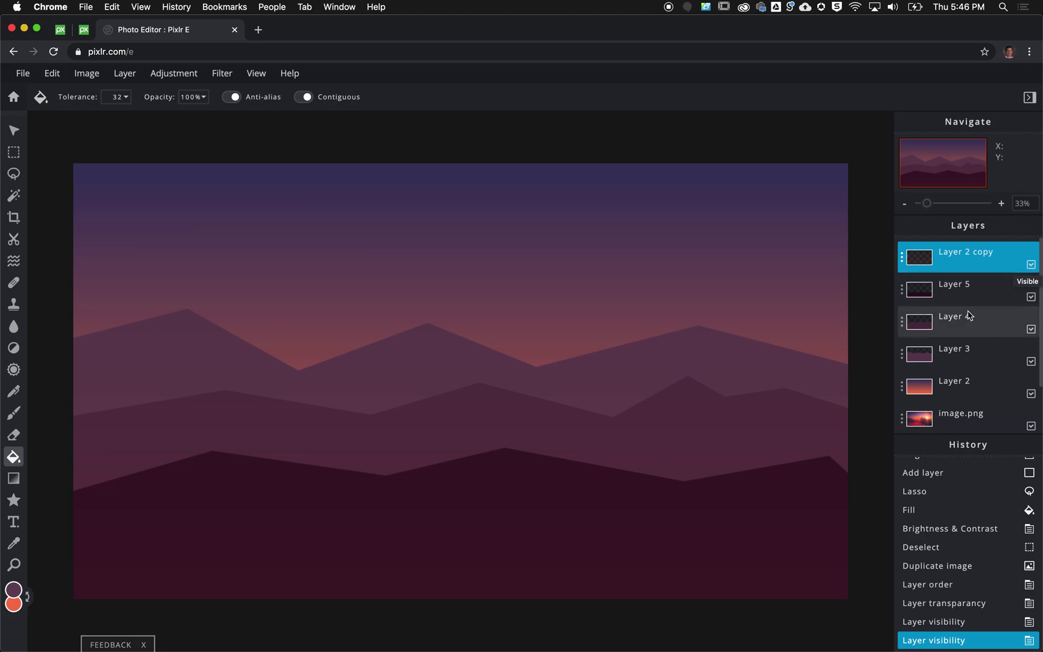
- Hide Layer 2 copy and move the three mountain layers lower on the canvas
click(14, 131)
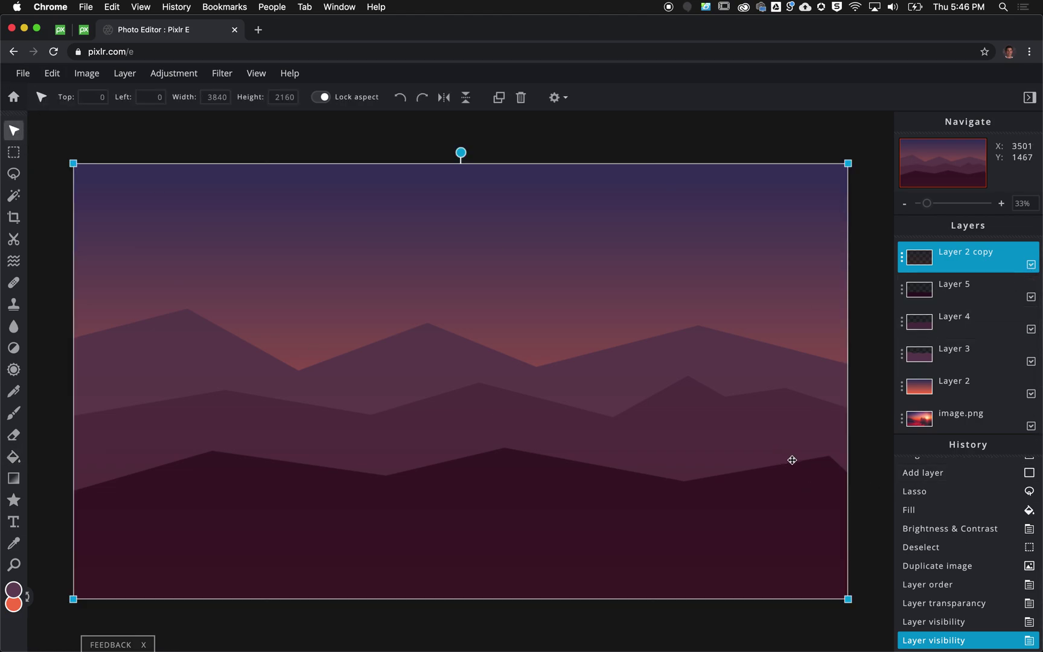
click(1031, 268)
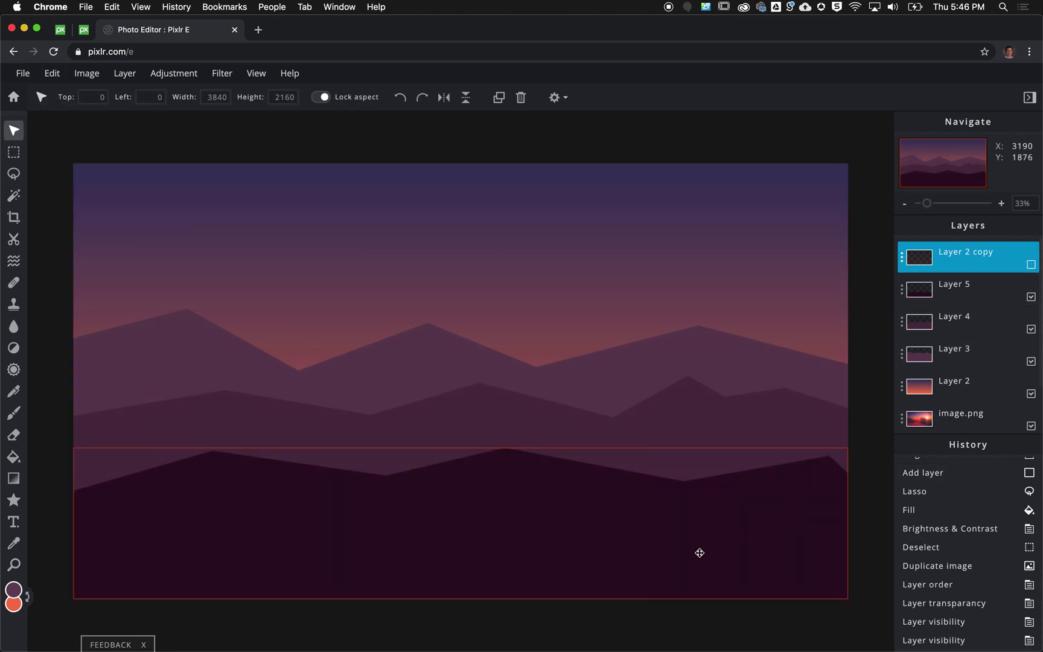
drag(681, 562, 677, 584)
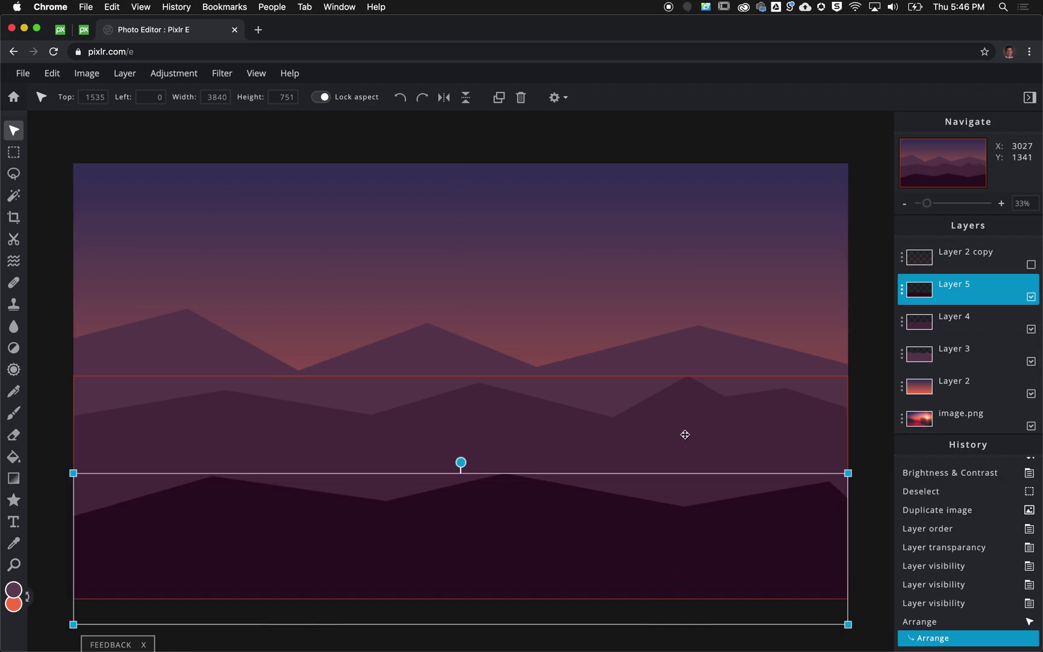
drag(682, 433, 684, 464)
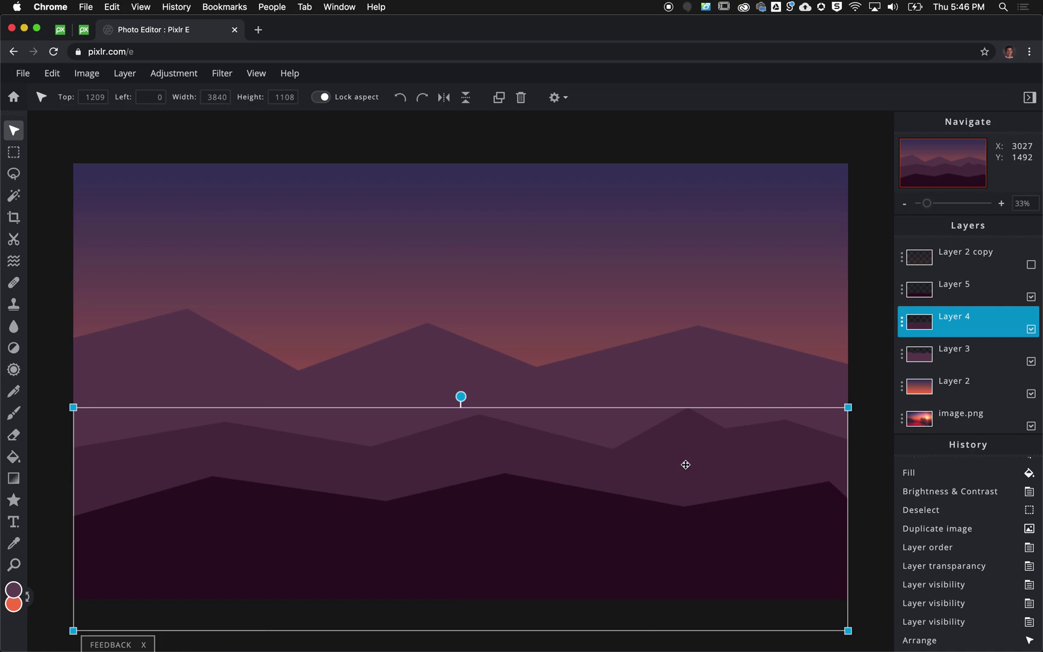
drag(671, 361, 671, 401)
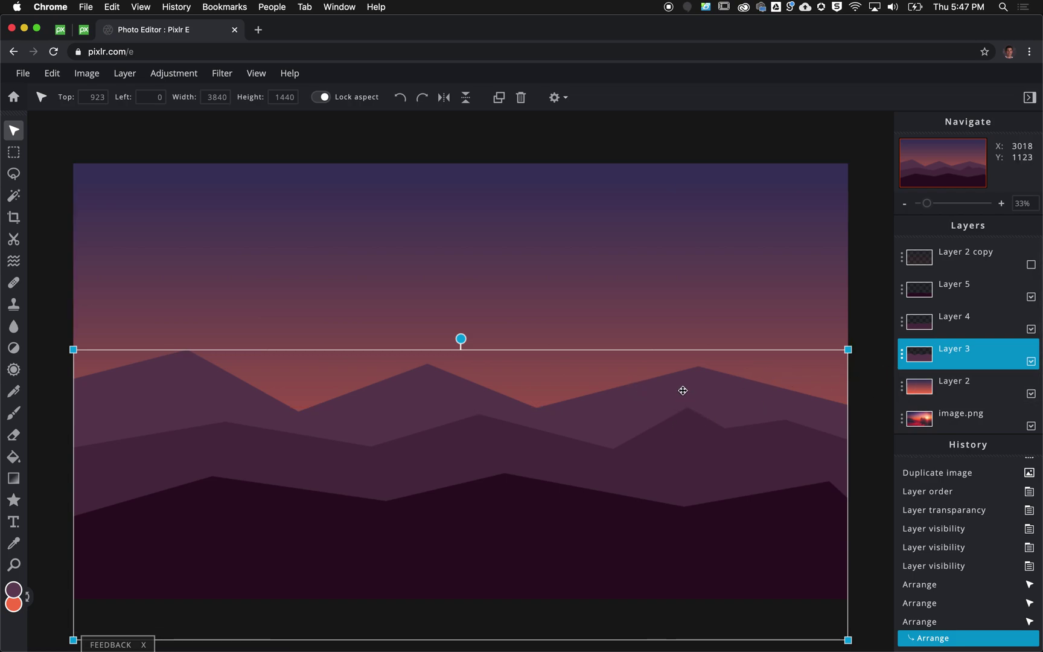
drag(687, 386, 687, 383)
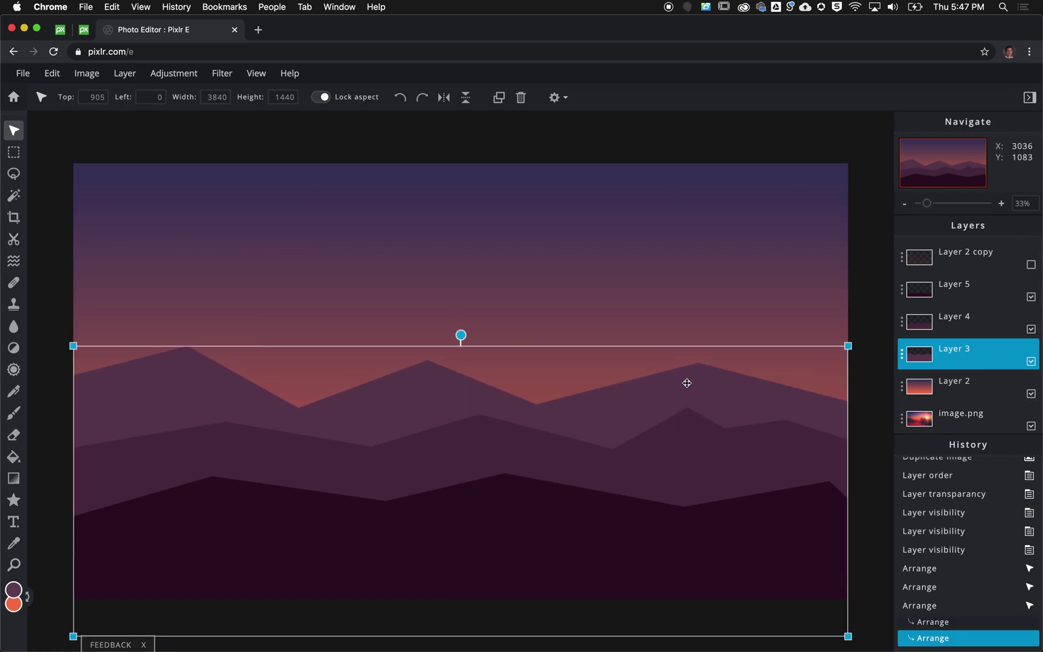
click(885, 394)
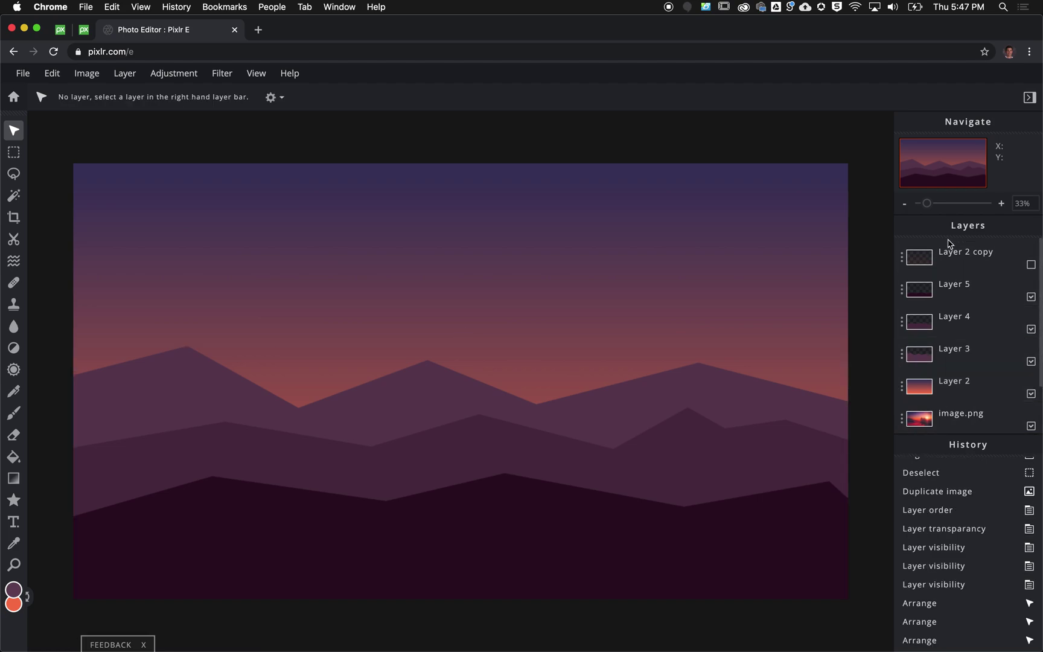
click(951, 259)
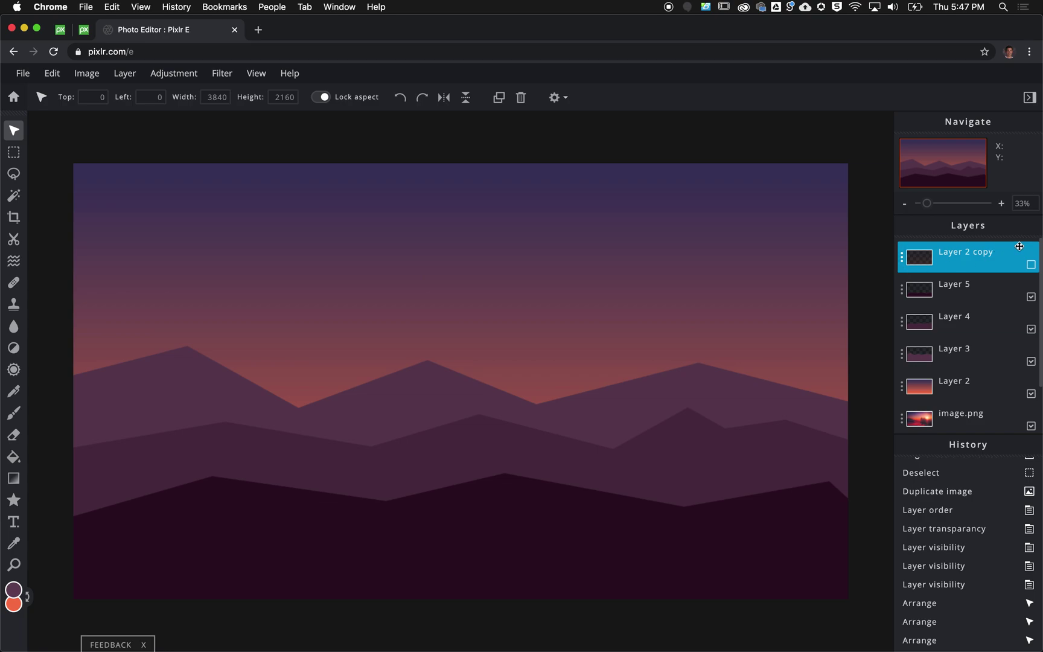
- Copy the vintage old paper texture image from Pixabay
click(93, 36)
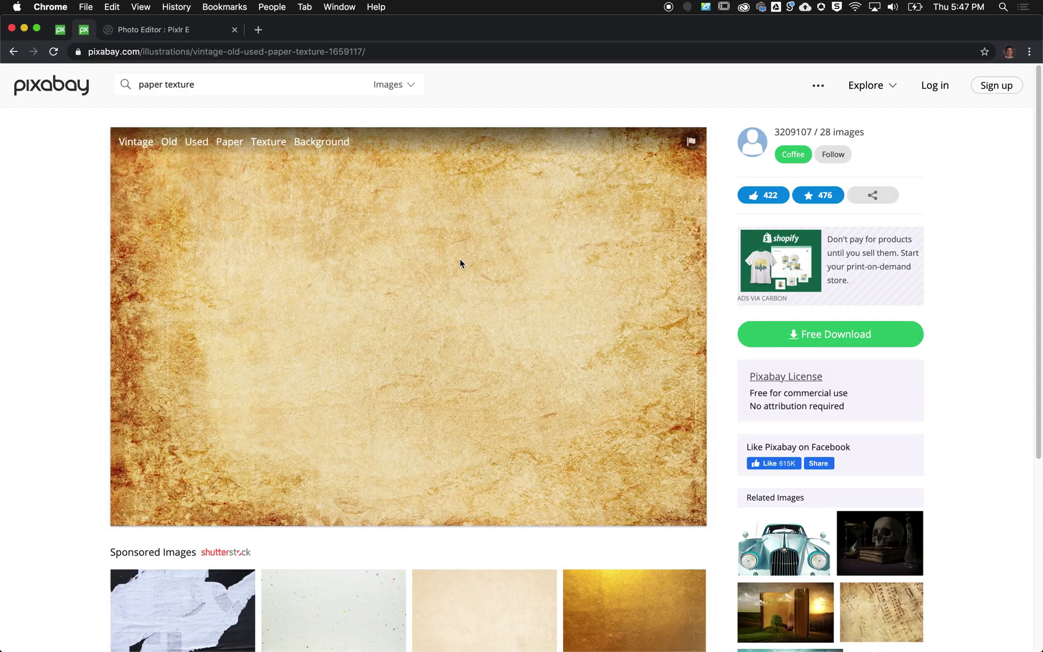
right_click(364, 287)
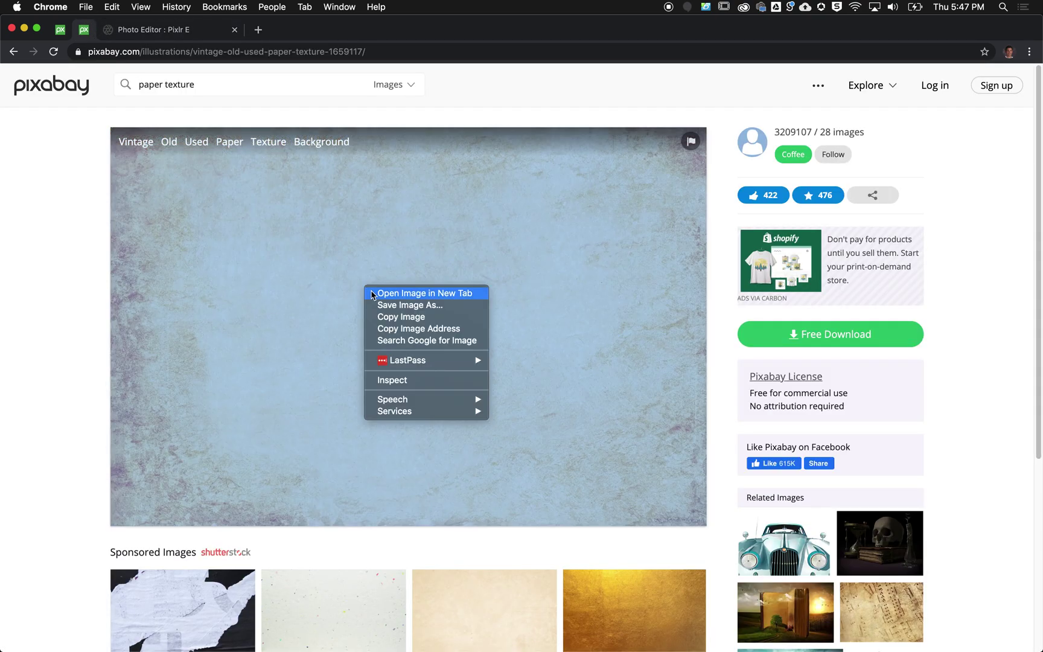
click(392, 318)
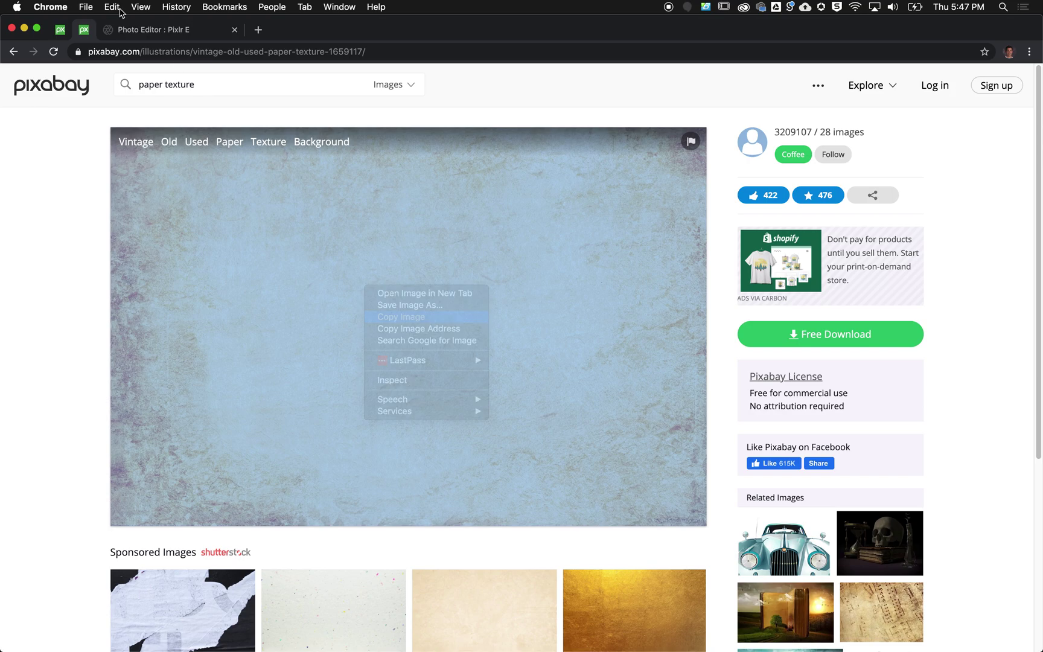
- Paste the parchment texture as layer image.png and stretch it to 3895×2605 over the canvas
click(153, 29)
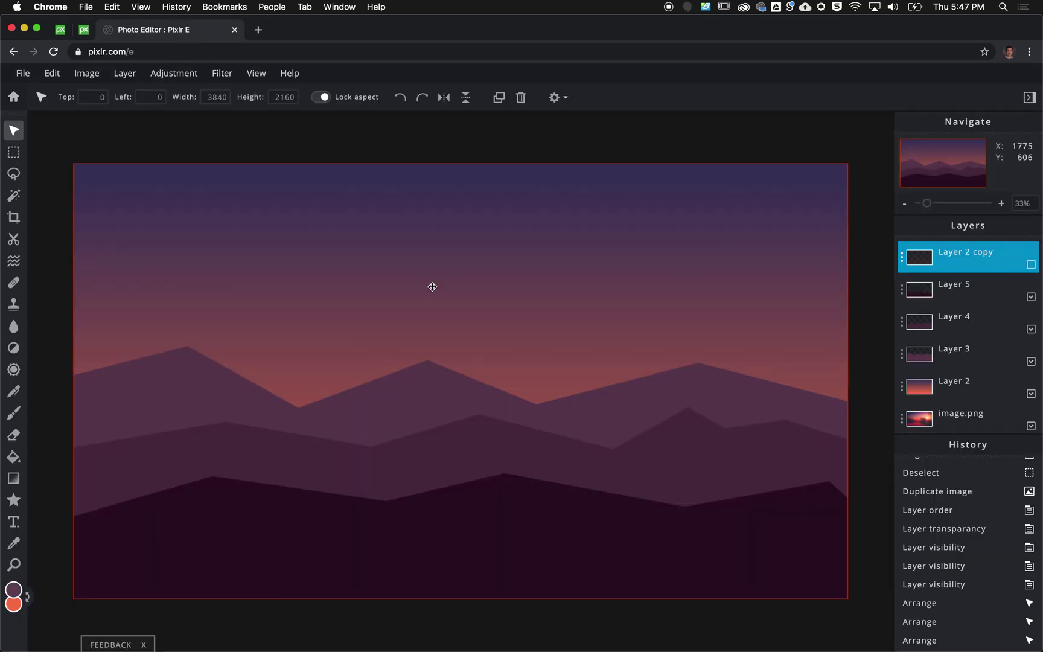
key(super+v)
drag(433, 331, 158, 182)
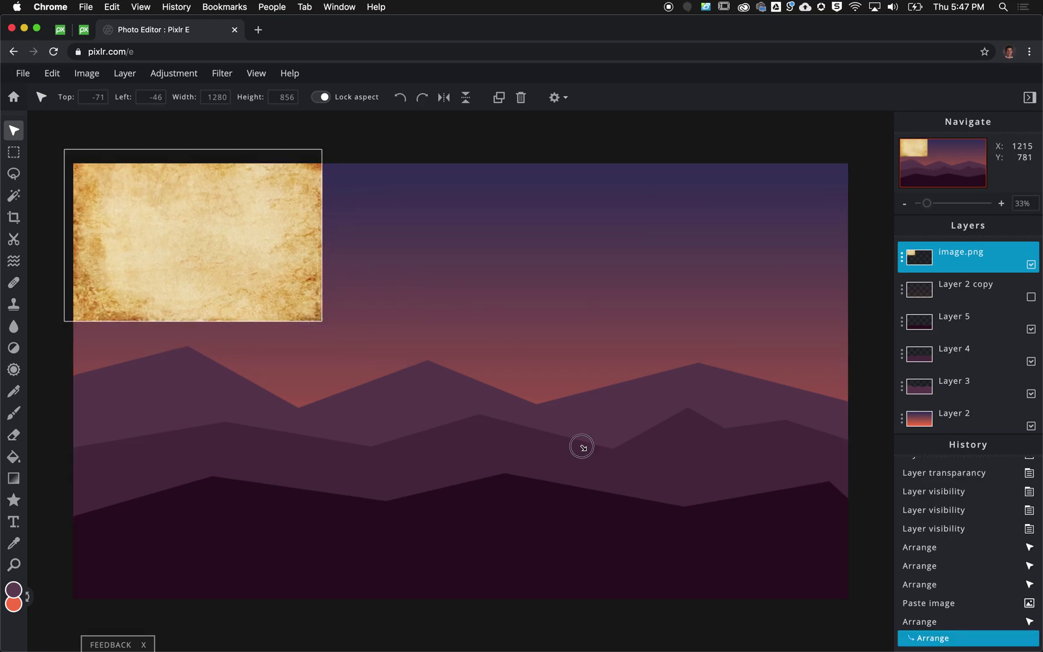
drag(583, 447, 846, 556)
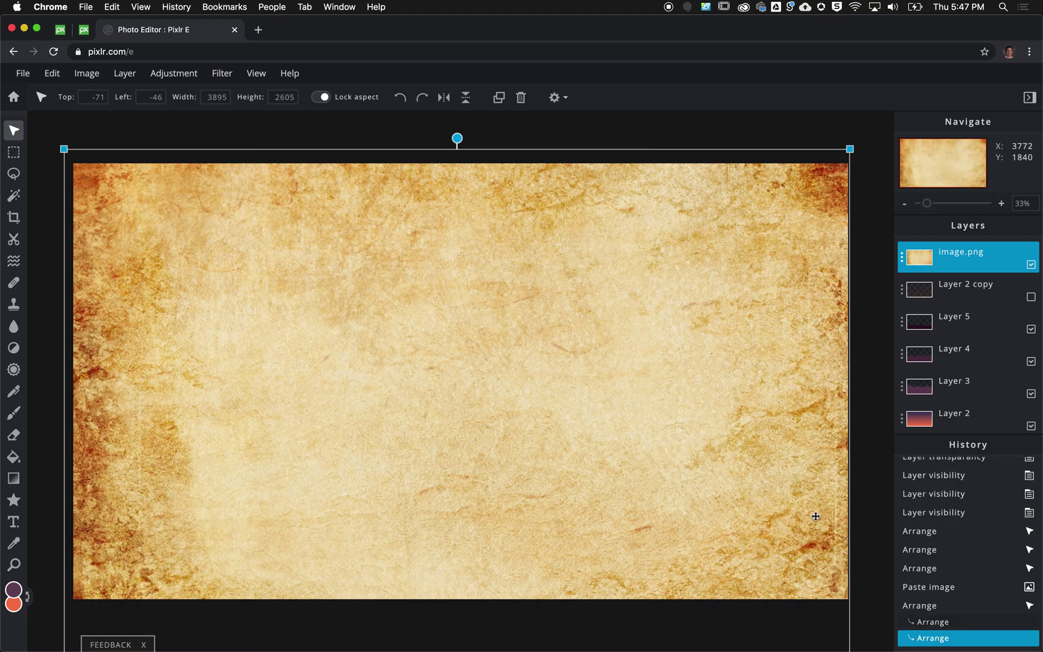
drag(804, 472, 804, 433)
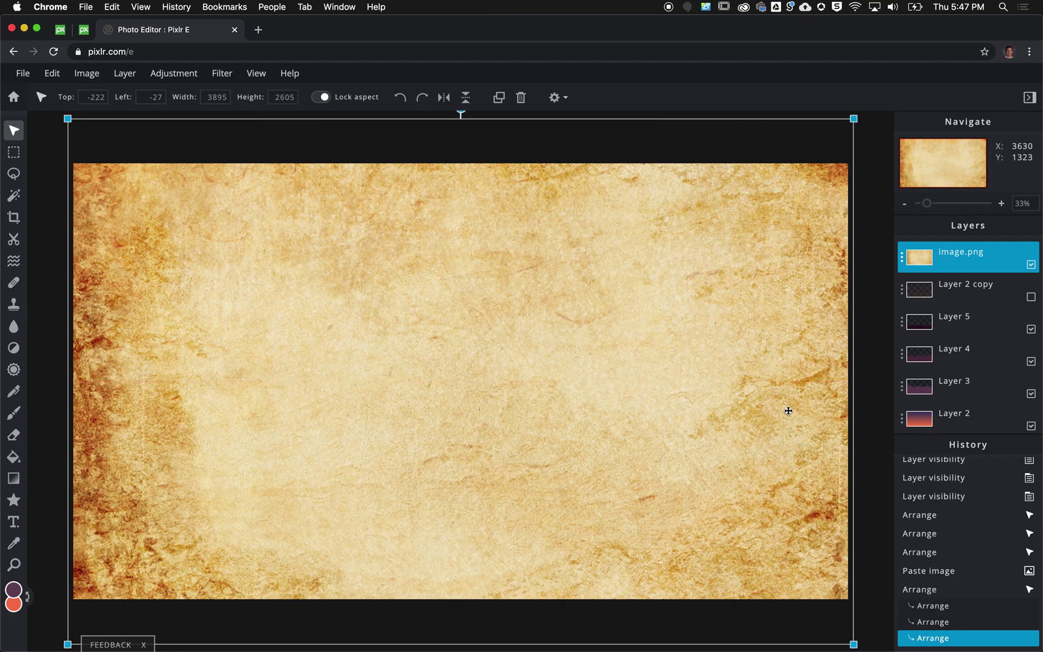
- Set the image.png parchment layer to Multiply blend mode at transparency 25
click(902, 258)
click(821, 307)
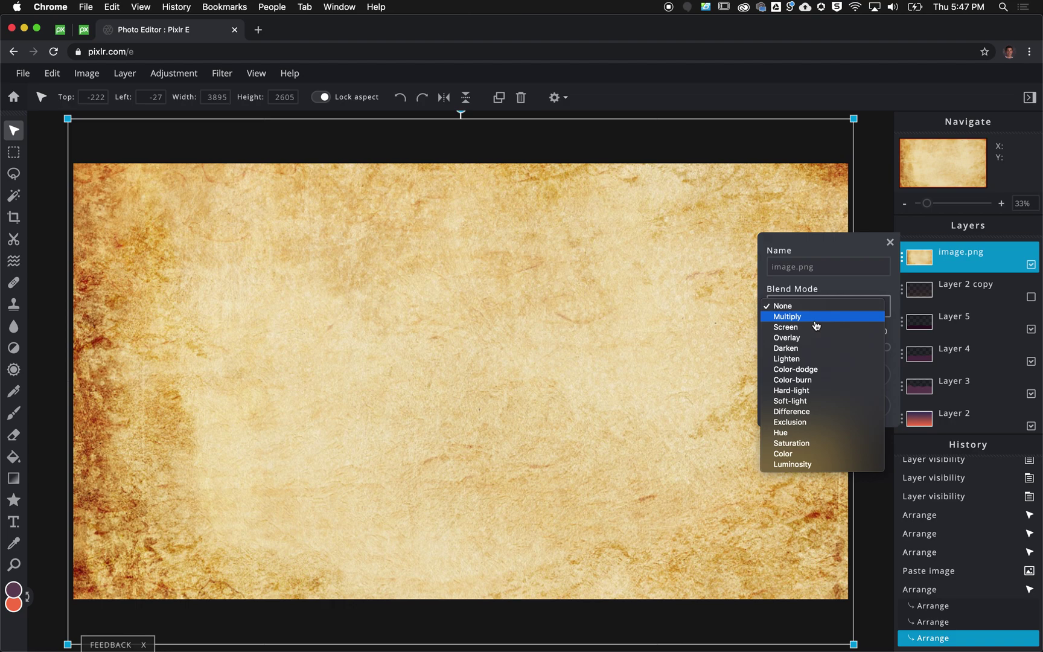
click(817, 316)
click(877, 349)
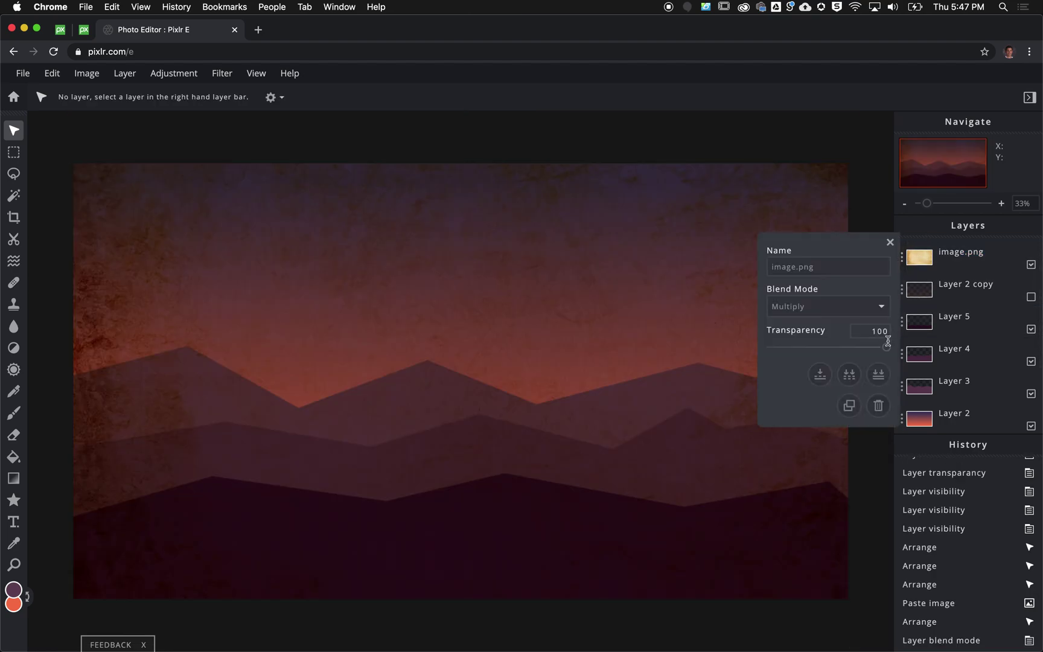
drag(886, 347, 814, 350)
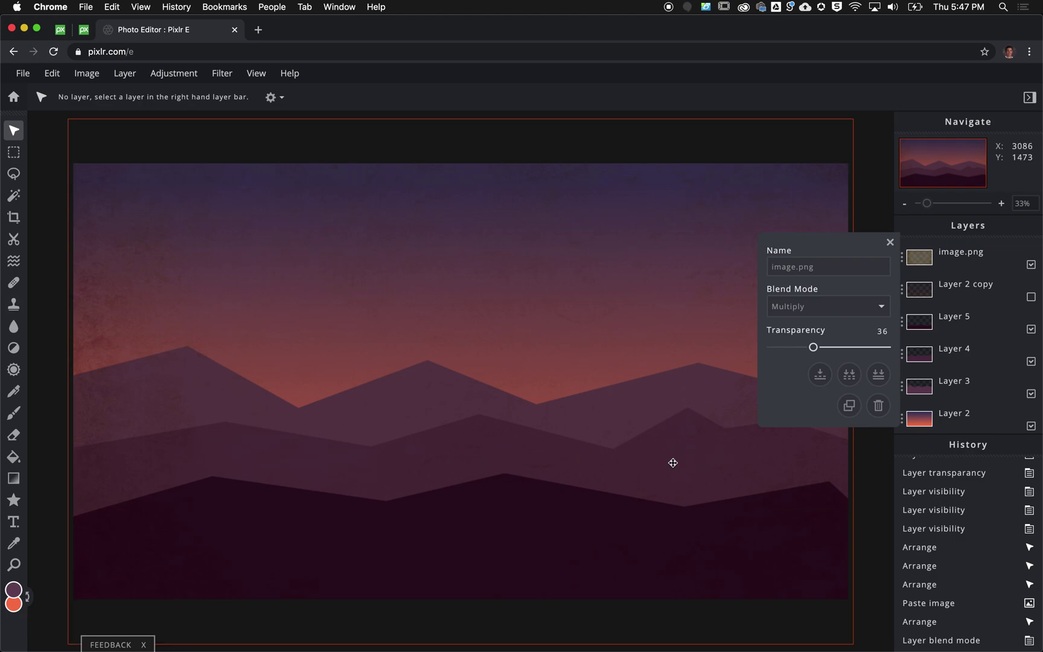
drag(800, 349, 800, 355)
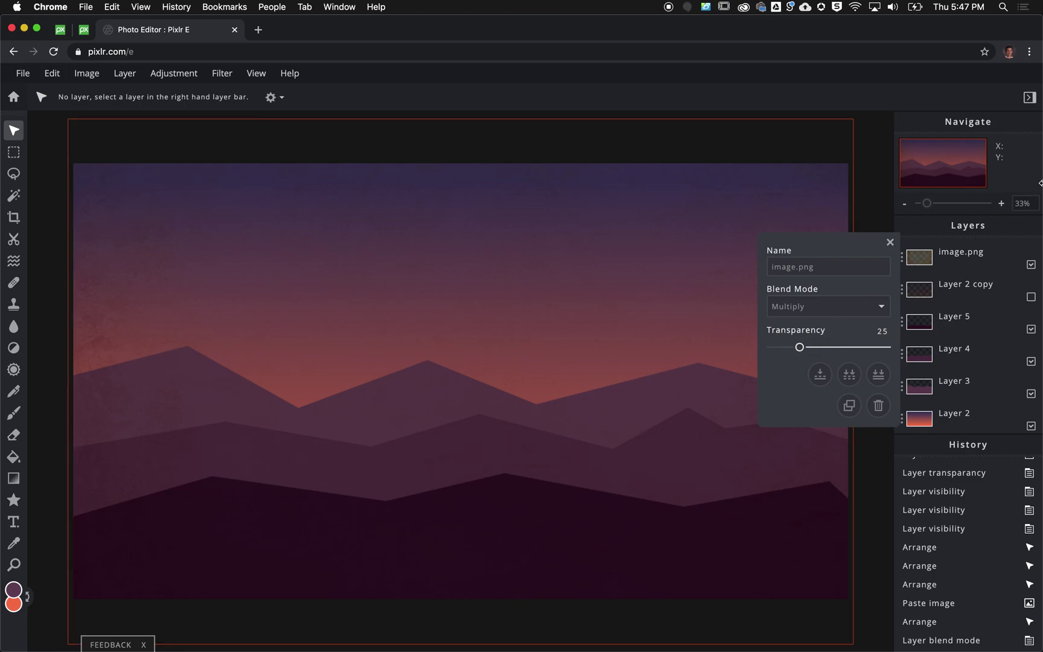
click(889, 244)
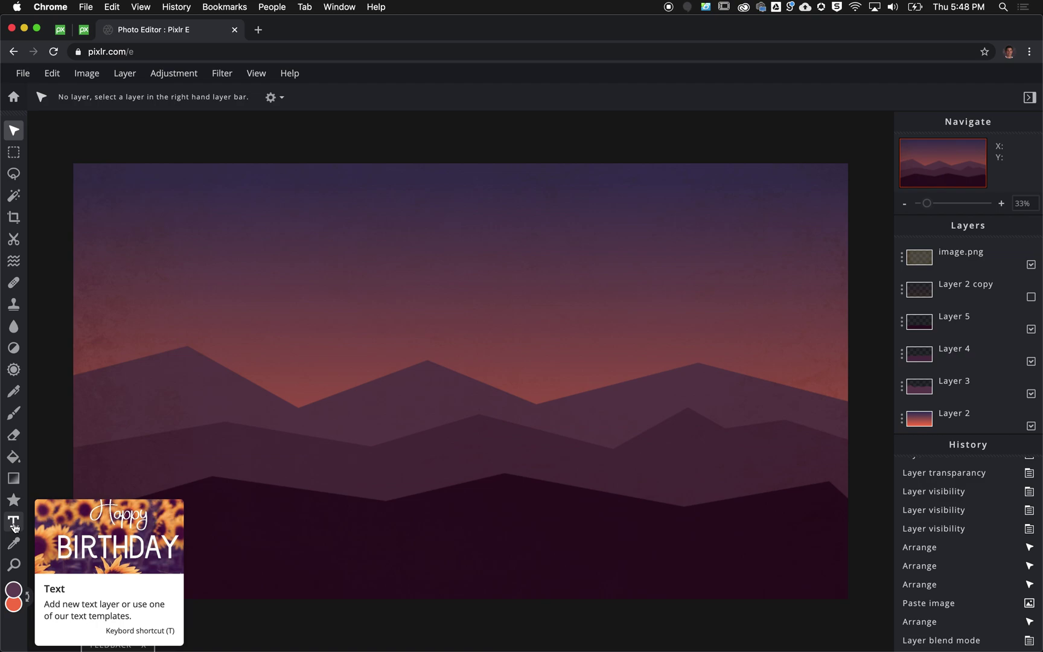
- Add a new text layer reading HIGHLANDS
click(15, 527)
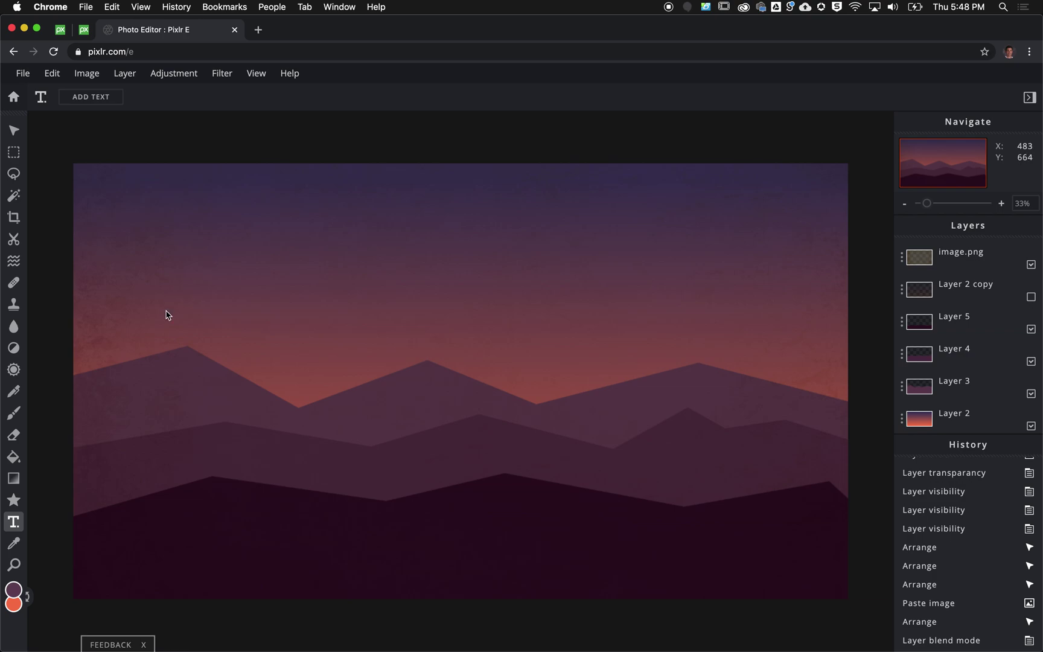
scroll(973, 326, down, 3)
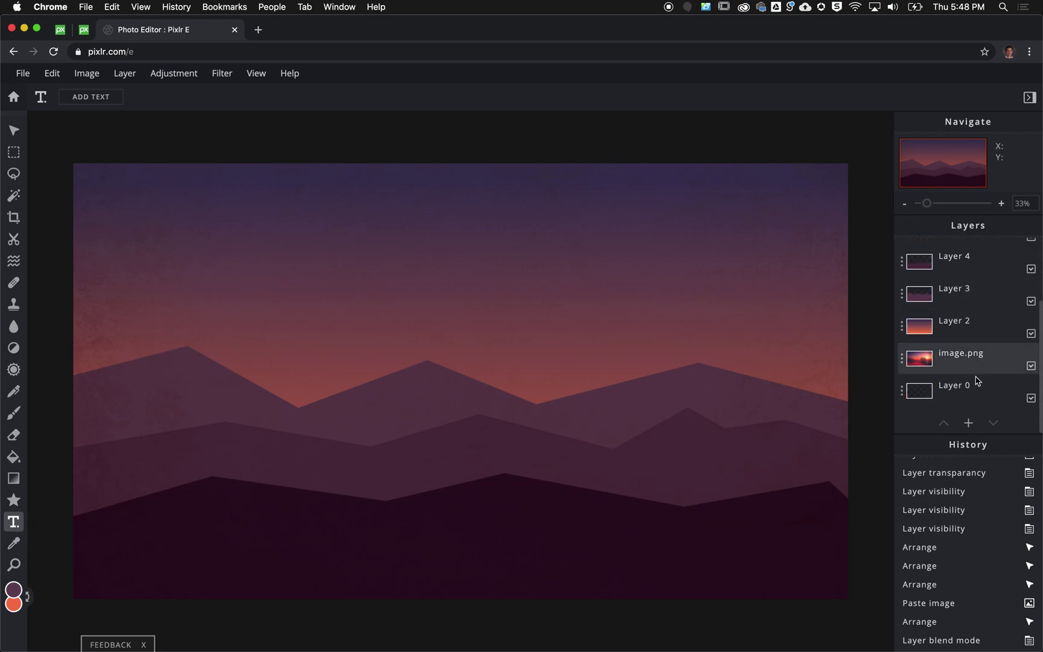
click(968, 423)
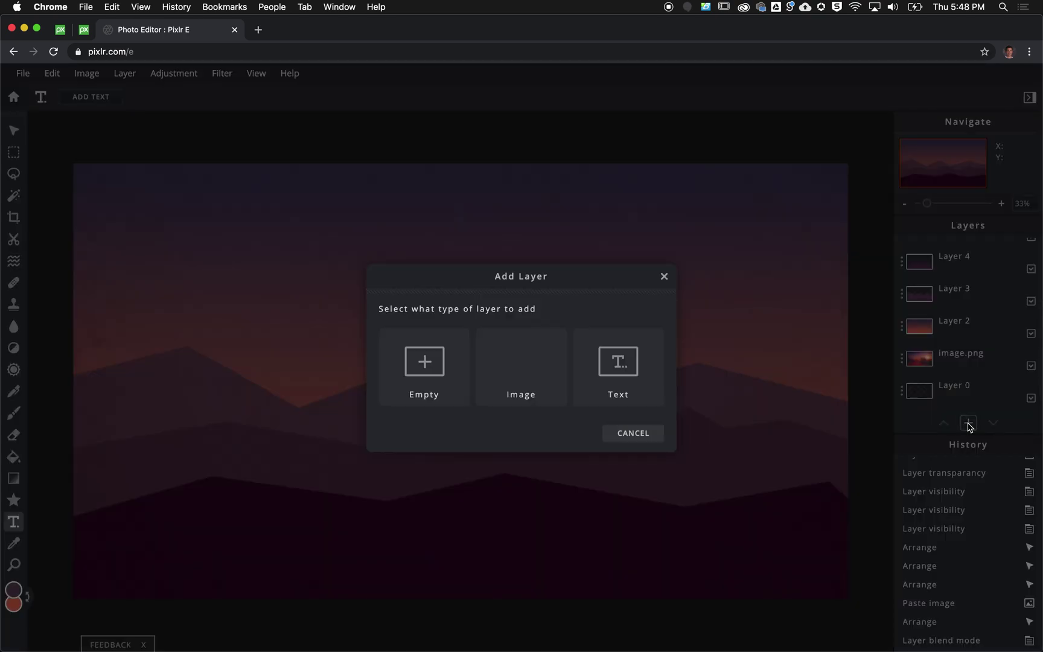
click(617, 365)
text(HIGHLAD)
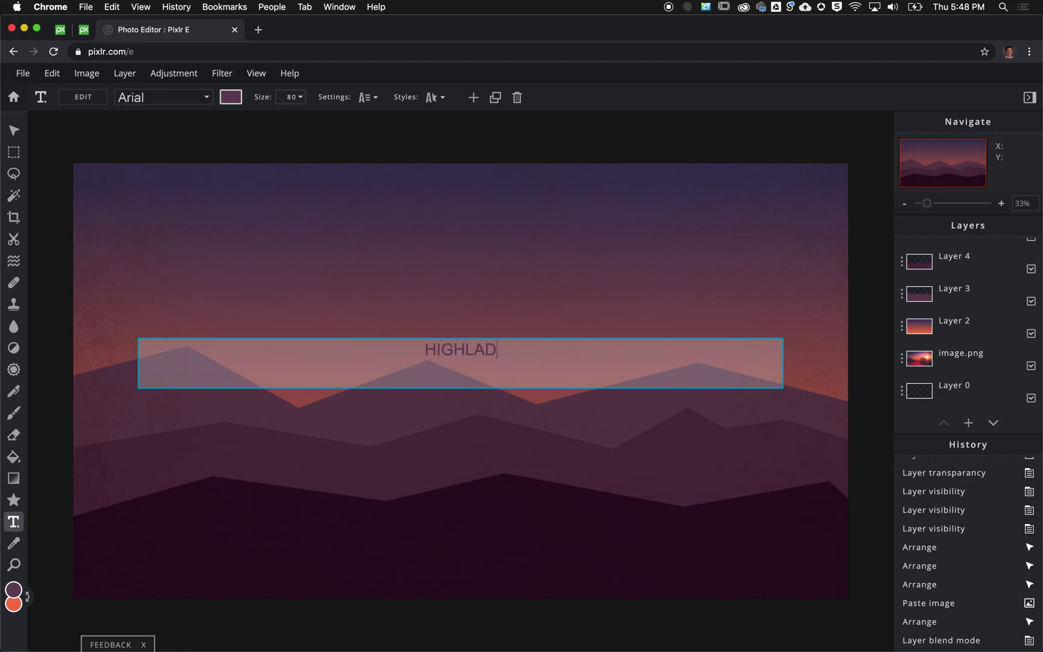
key(BackSpace)
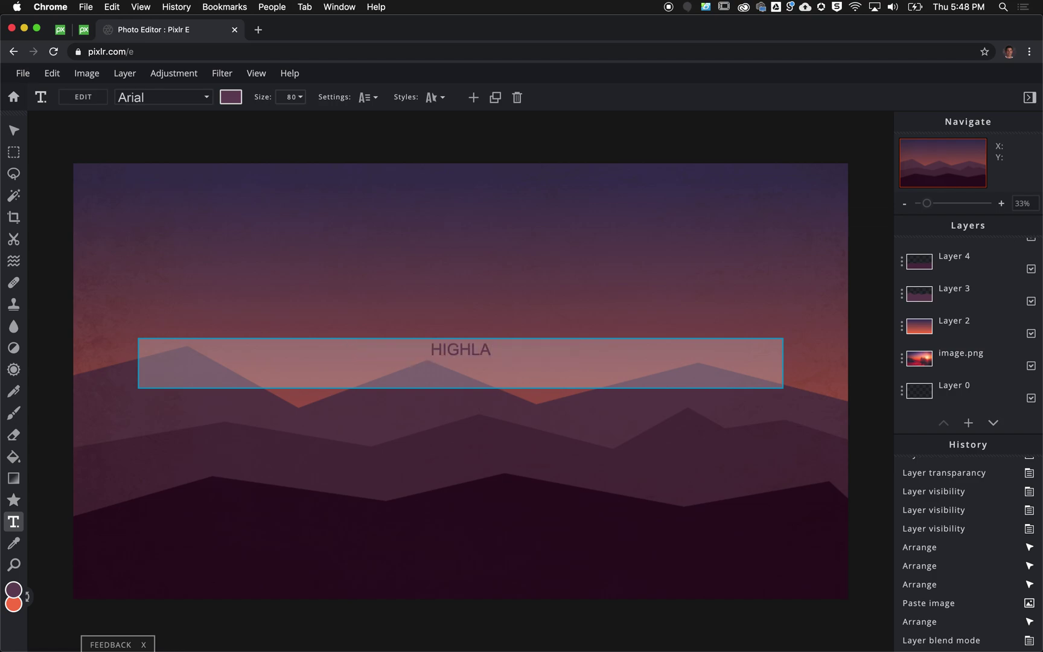
text(NDS)
- Set the HIGHLANDS text to the Flamingo font at size 634
click(194, 102)
scroll(133, 440, down, 10)
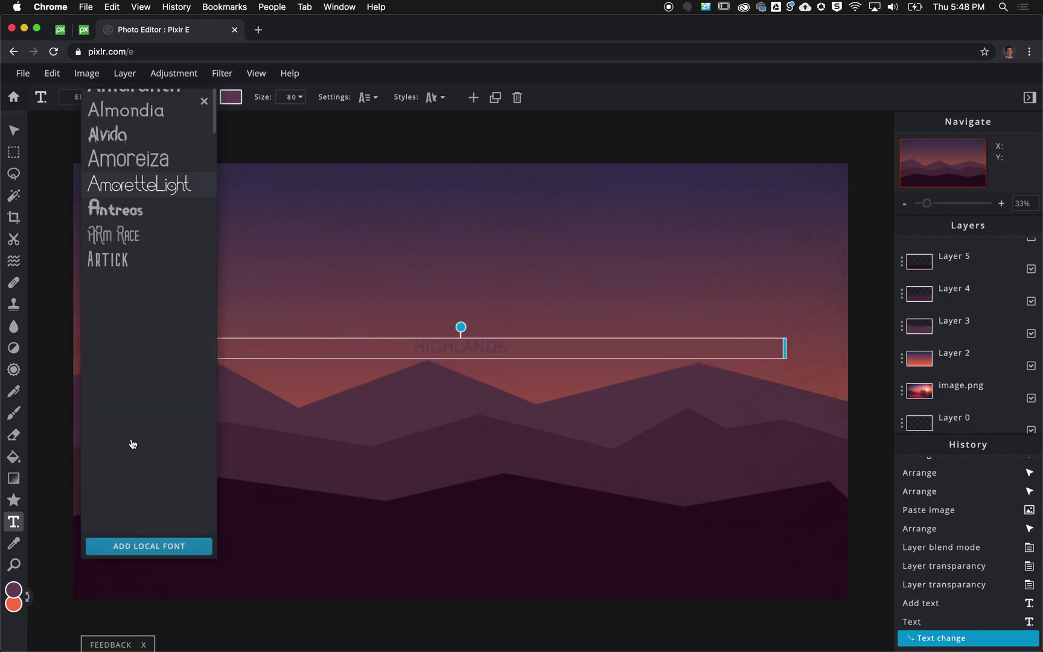
scroll(133, 441, down, 15)
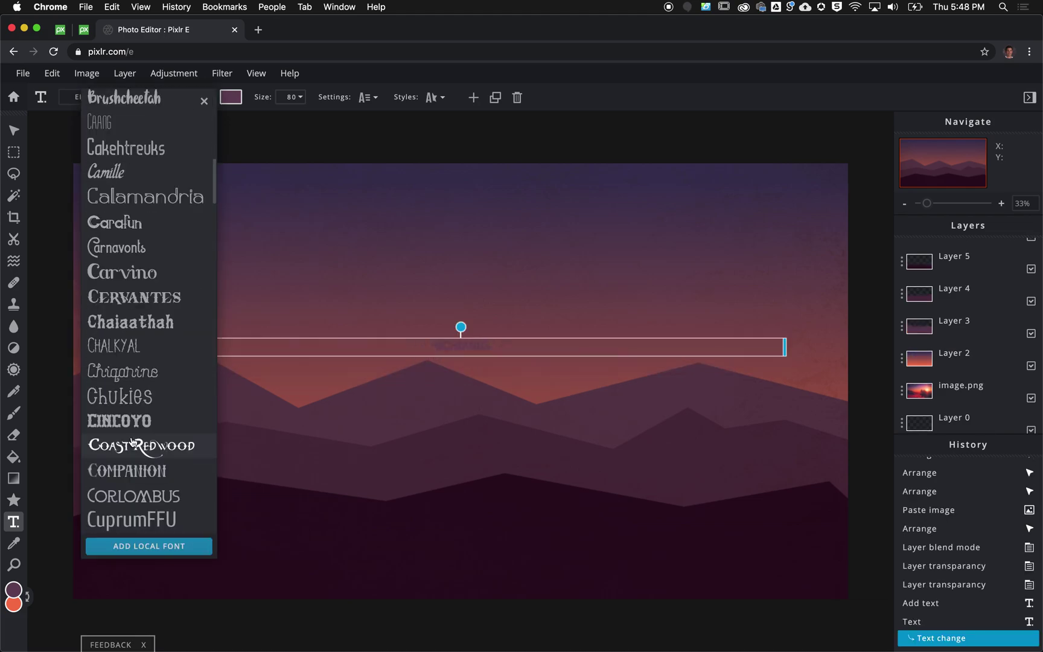
scroll(133, 441, down, 5)
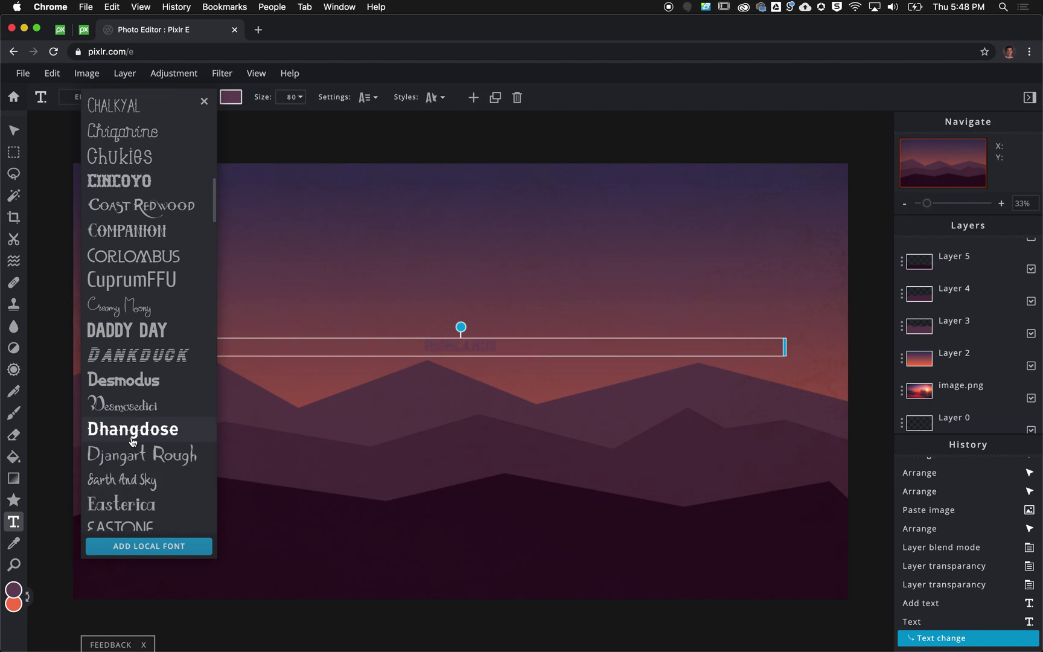
scroll(130, 429, down, 3)
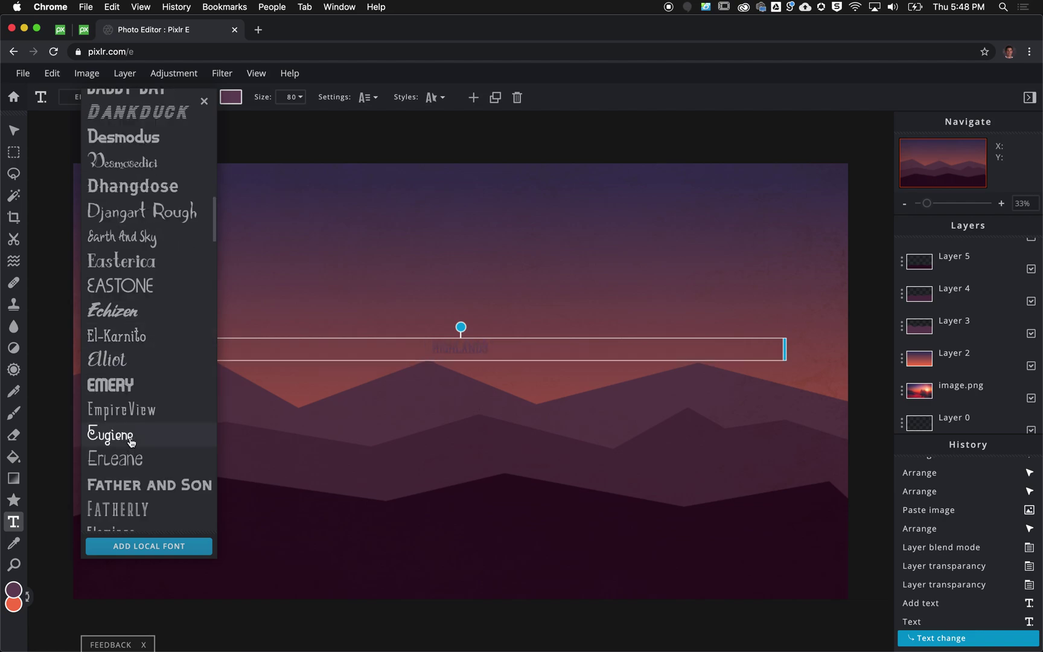
click(117, 520)
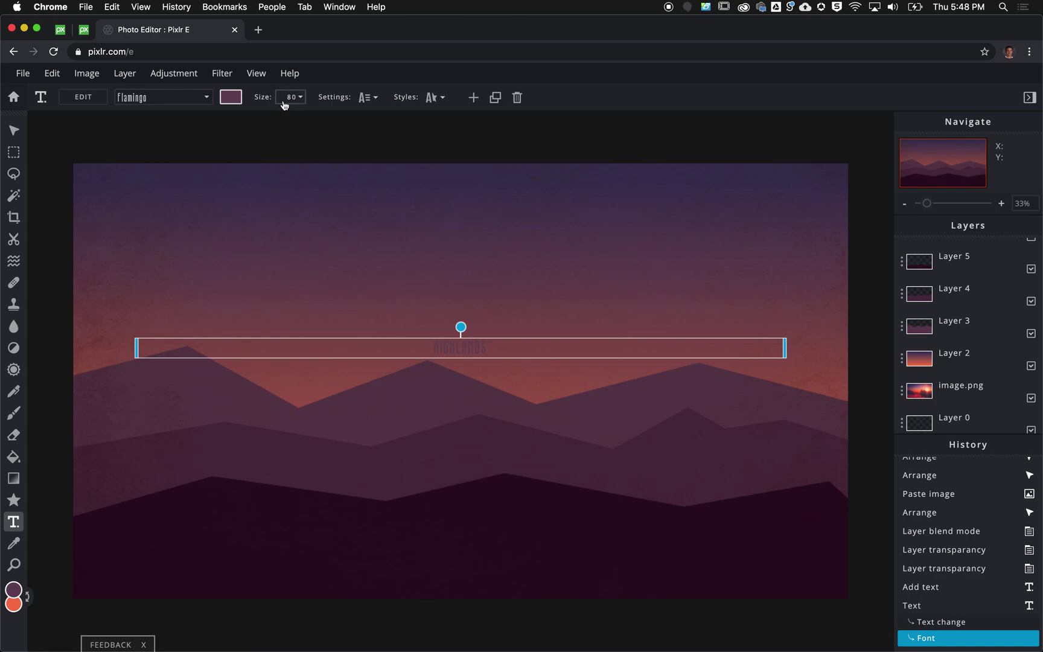
click(302, 97)
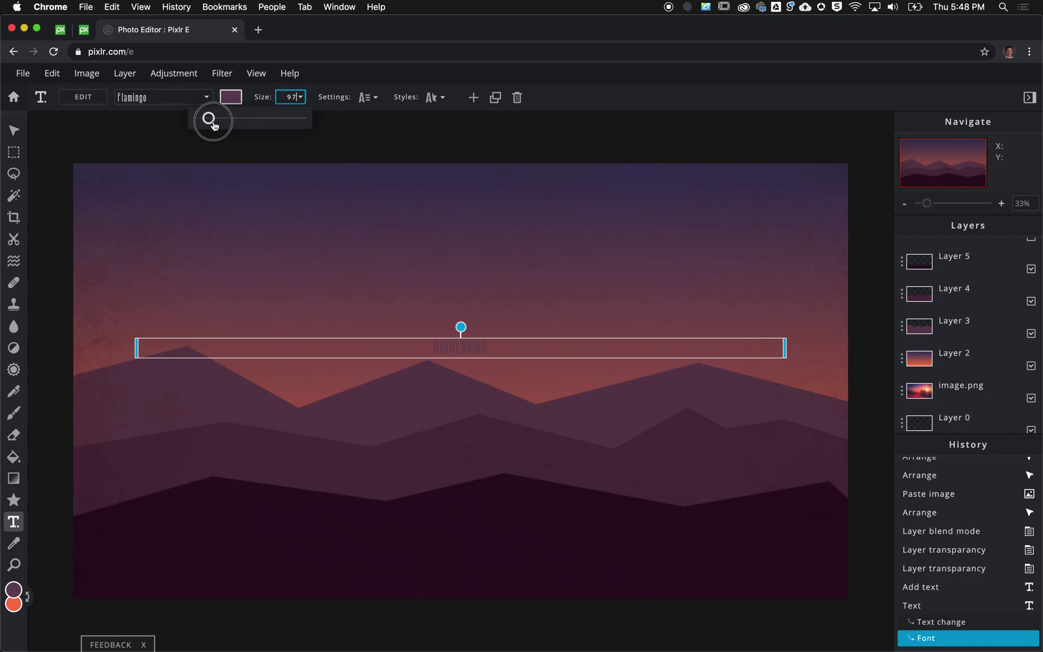
drag(211, 123, 264, 124)
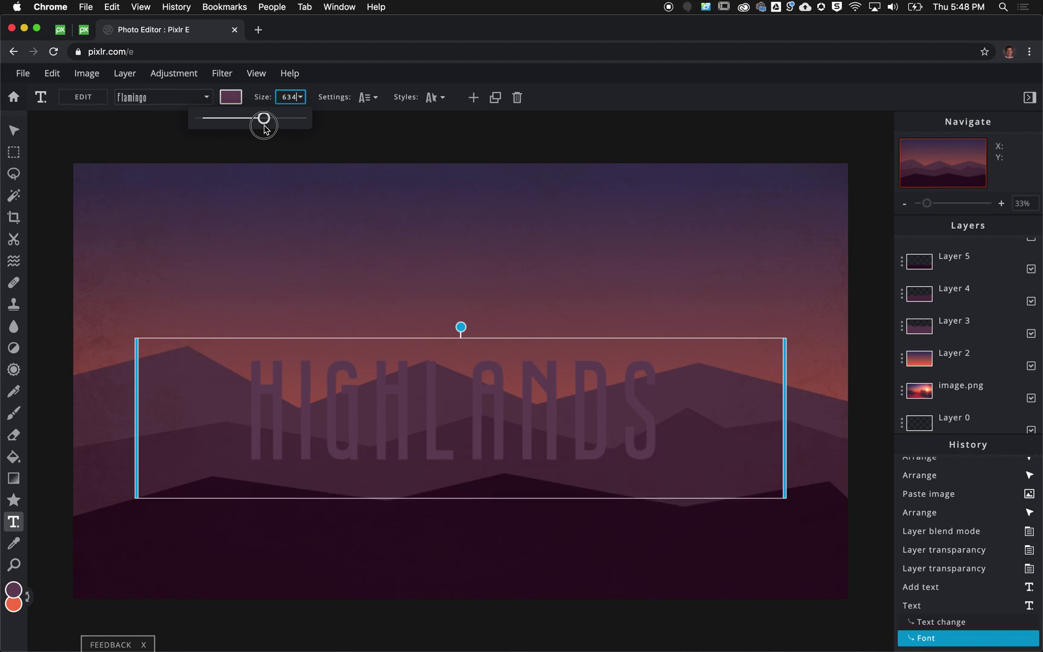
- Make the title white, widen letter spacing to 15, and move it up into the sky
click(237, 98)
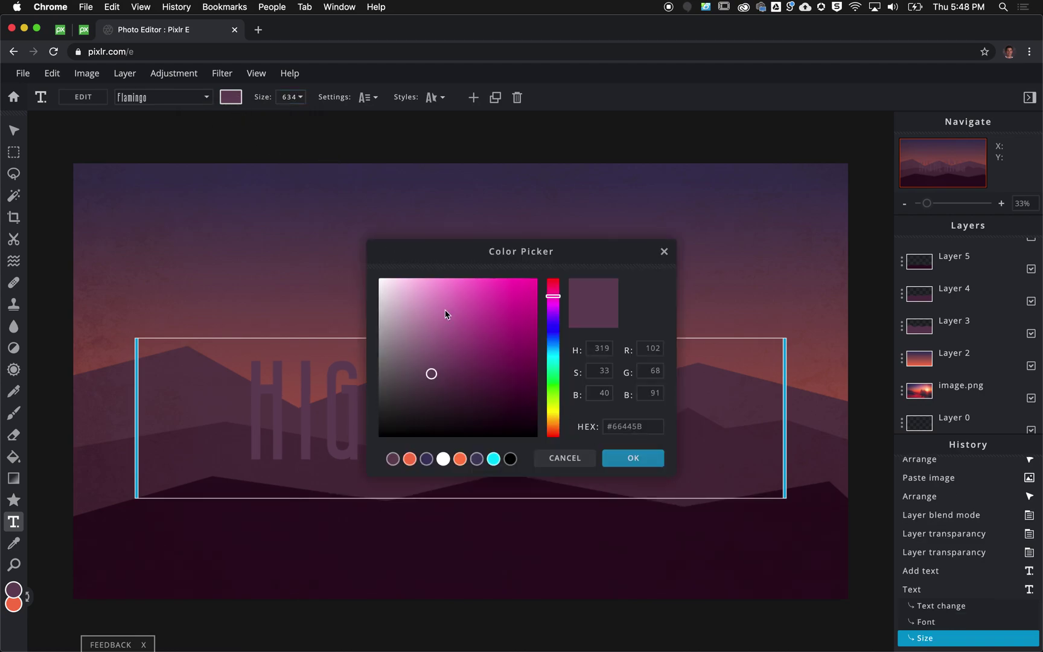
drag(445, 314, 326, 233)
click(631, 457)
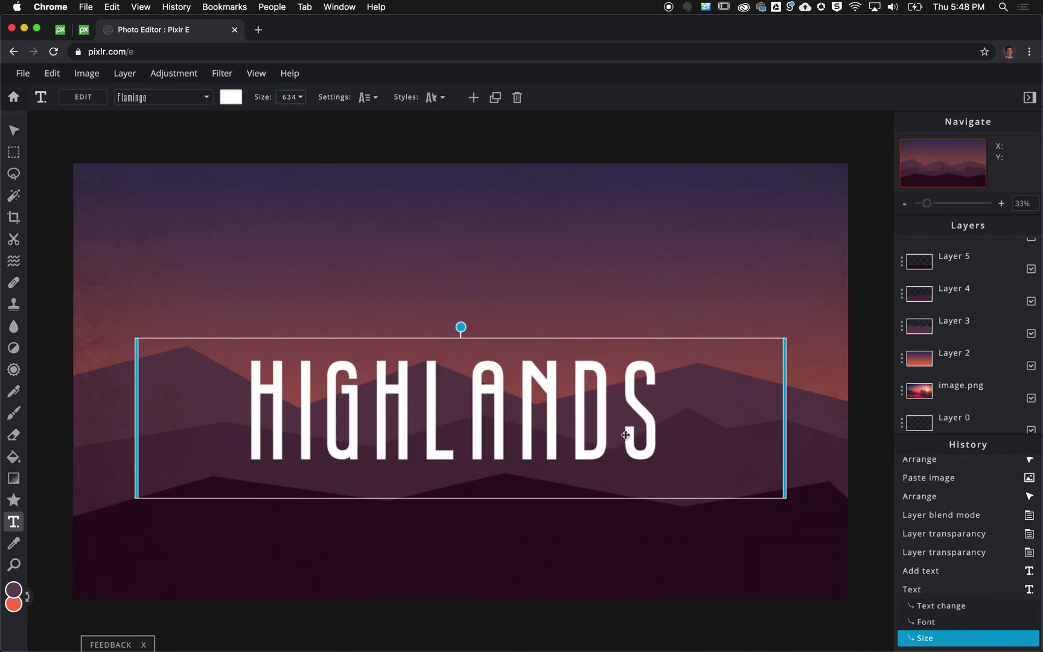
click(367, 100)
drag(275, 209, 291, 212)
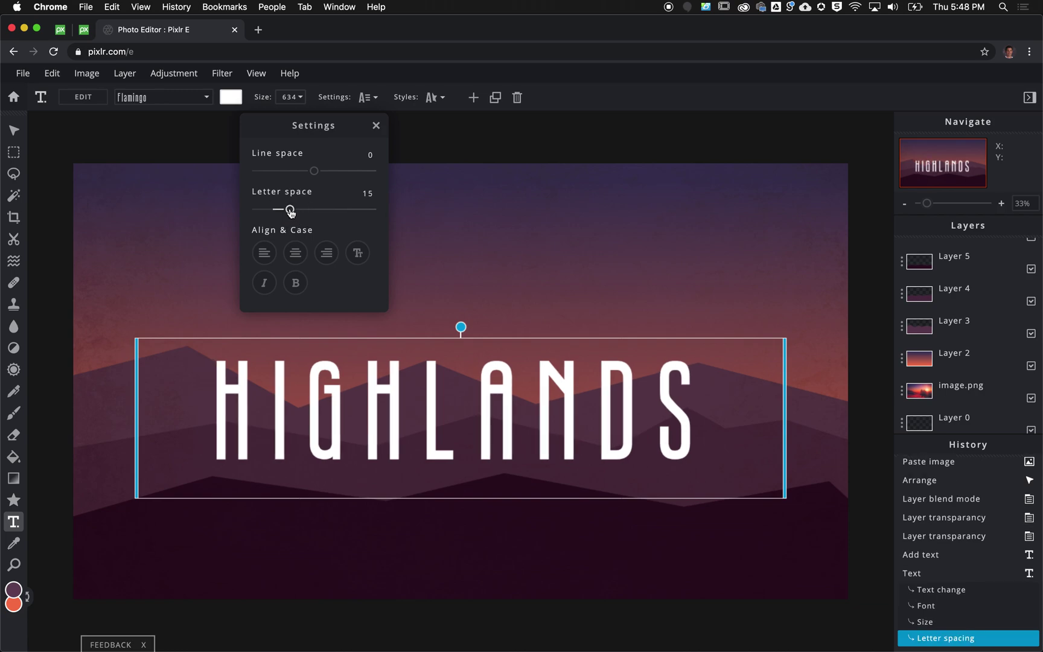
click(304, 101)
drag(441, 456, 438, 311)
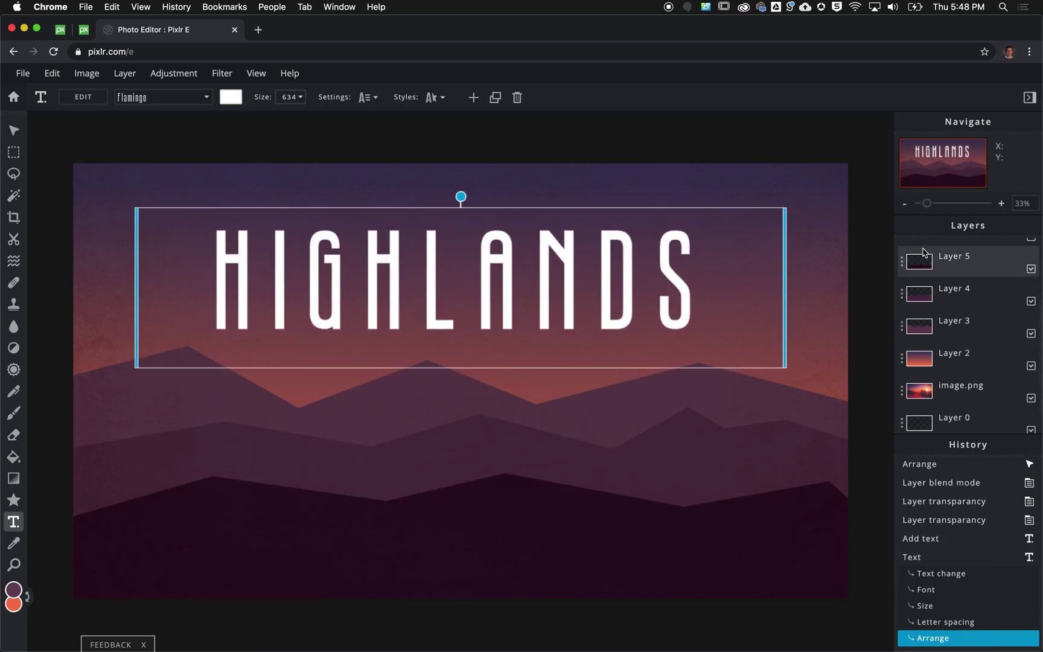
- Fade the HIGHLANDS title layer to transparency 60 and deselect it
scroll(996, 356, up, 3)
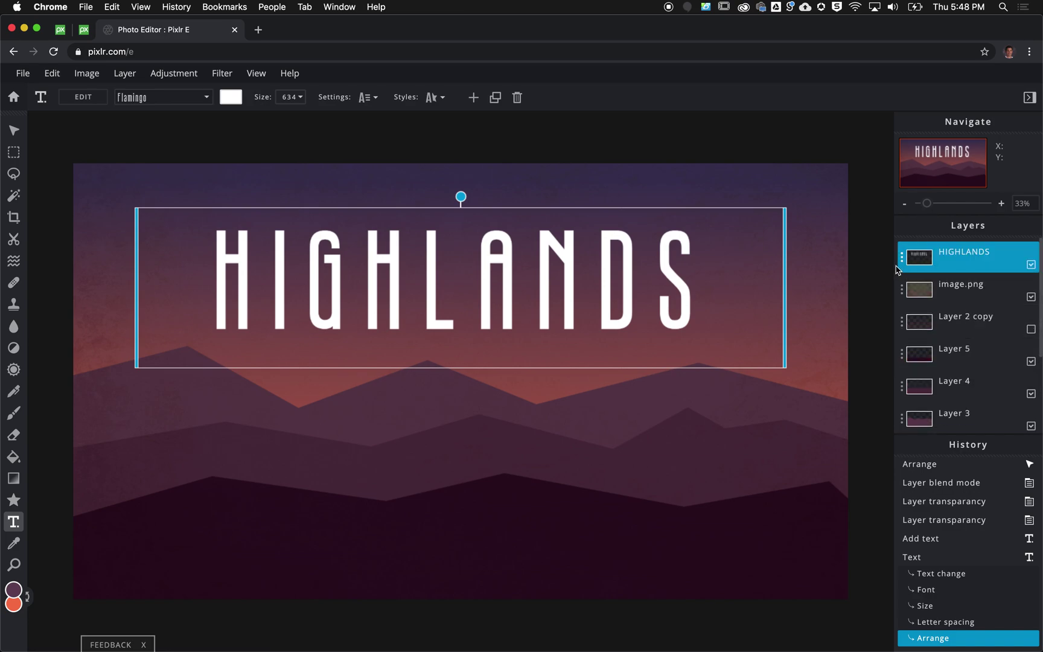
click(902, 260)
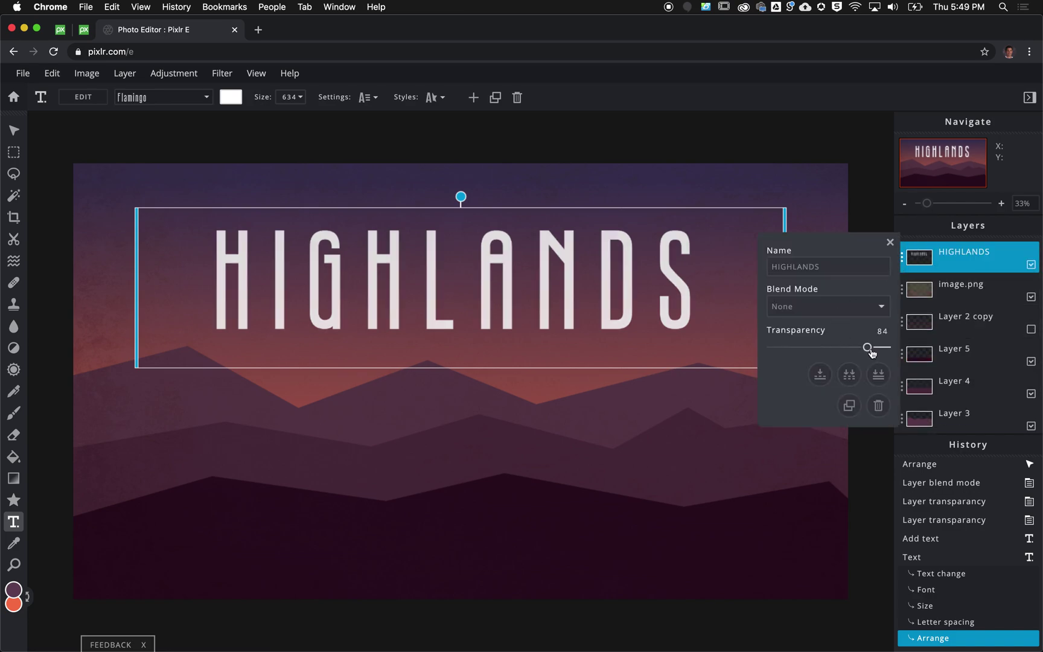
drag(869, 348, 840, 352)
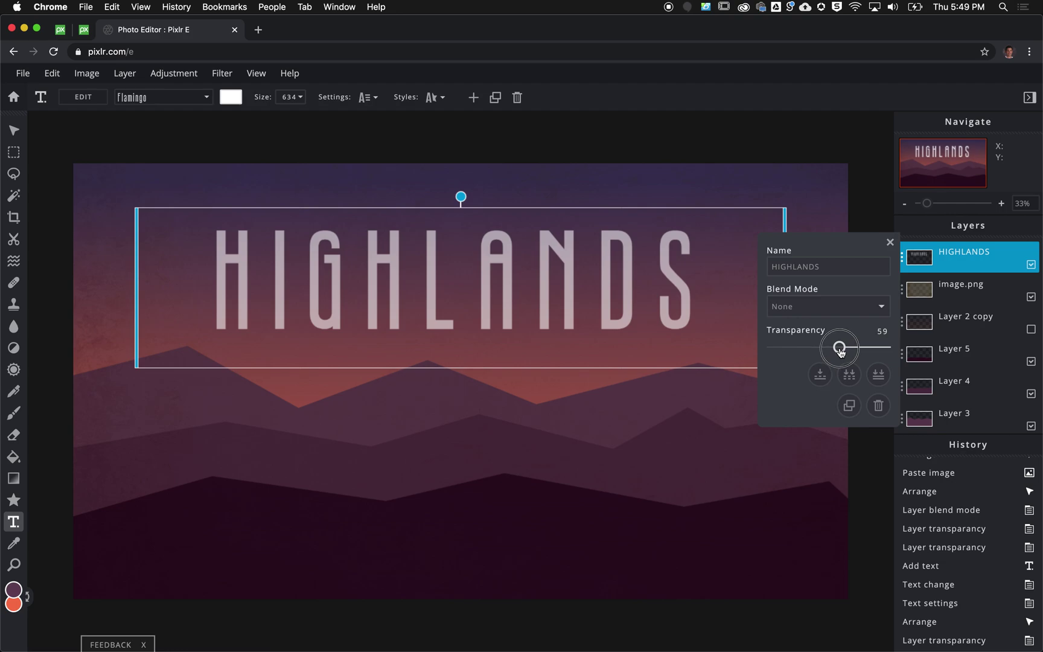
click(822, 209)
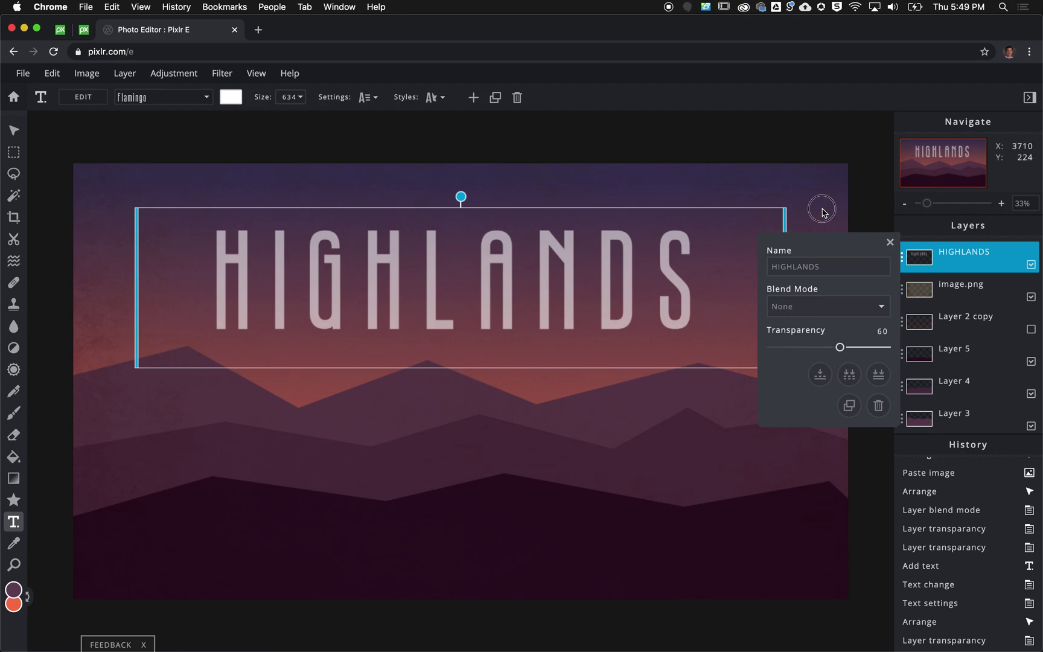
scroll(978, 399, down, 3)
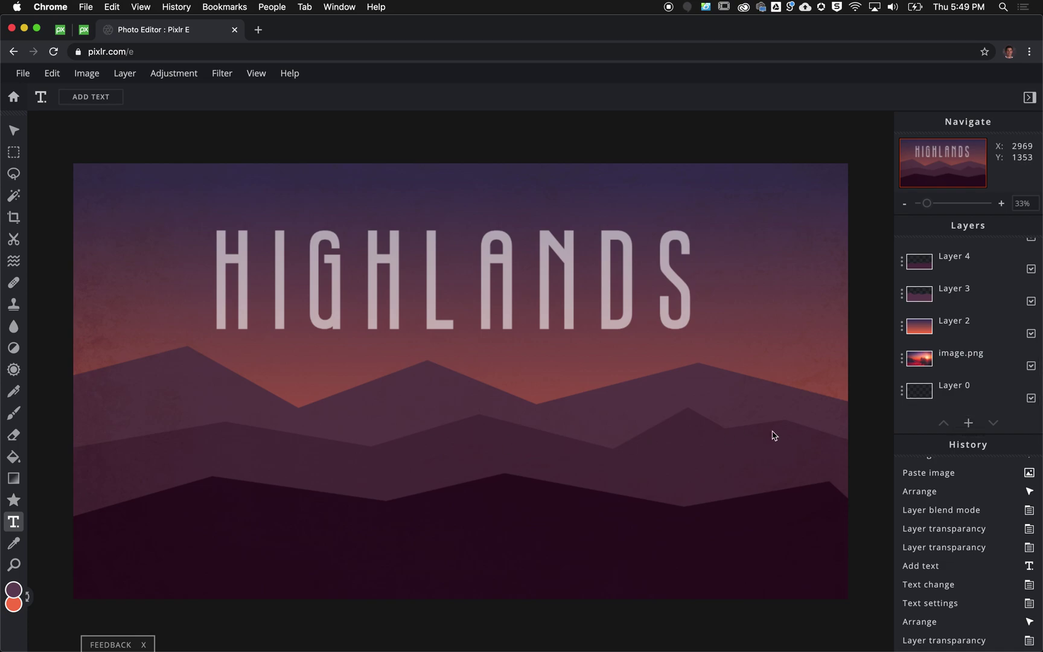
- Add a text layer with PLAY, OPTIONS and QUIT on three separate lines
click(968, 423)
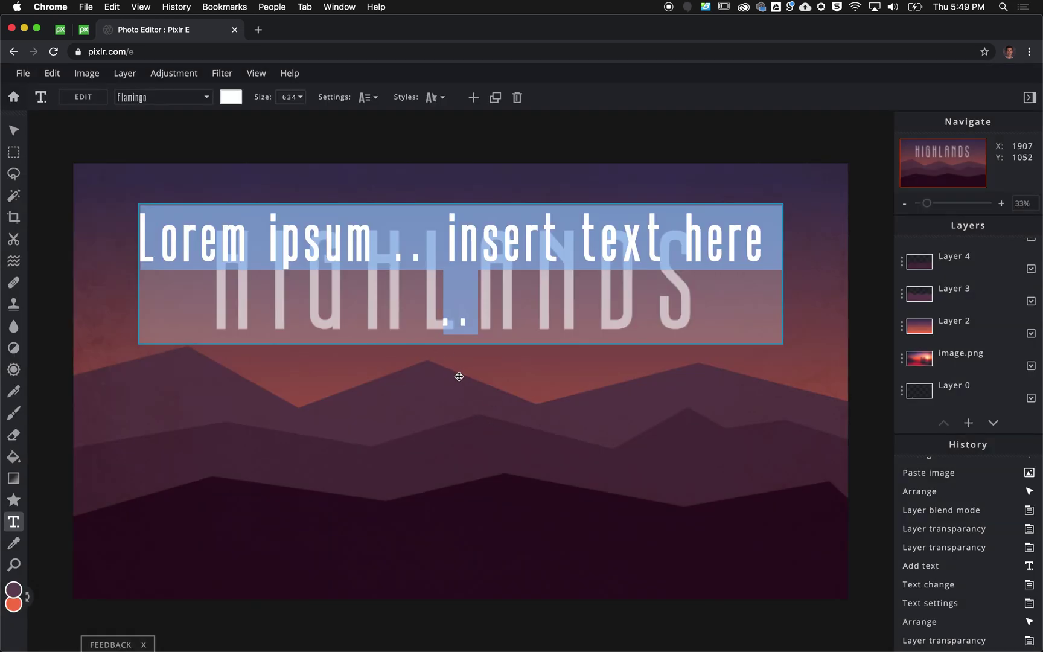
text(Pl)
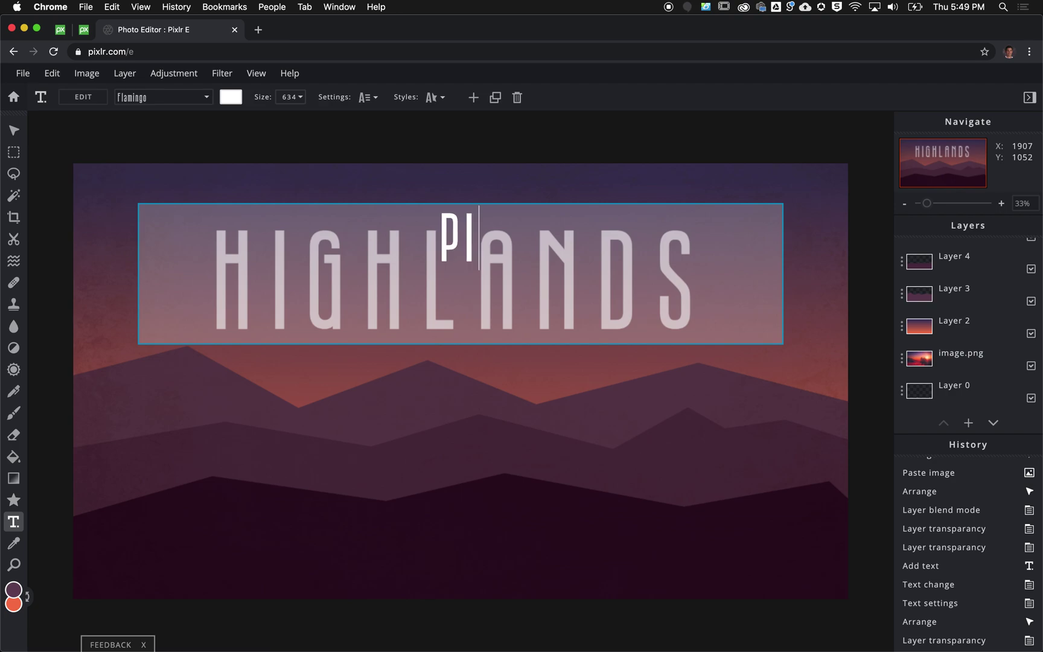
key(BackSpace)
text(LAY)
key(Return)
text(O)
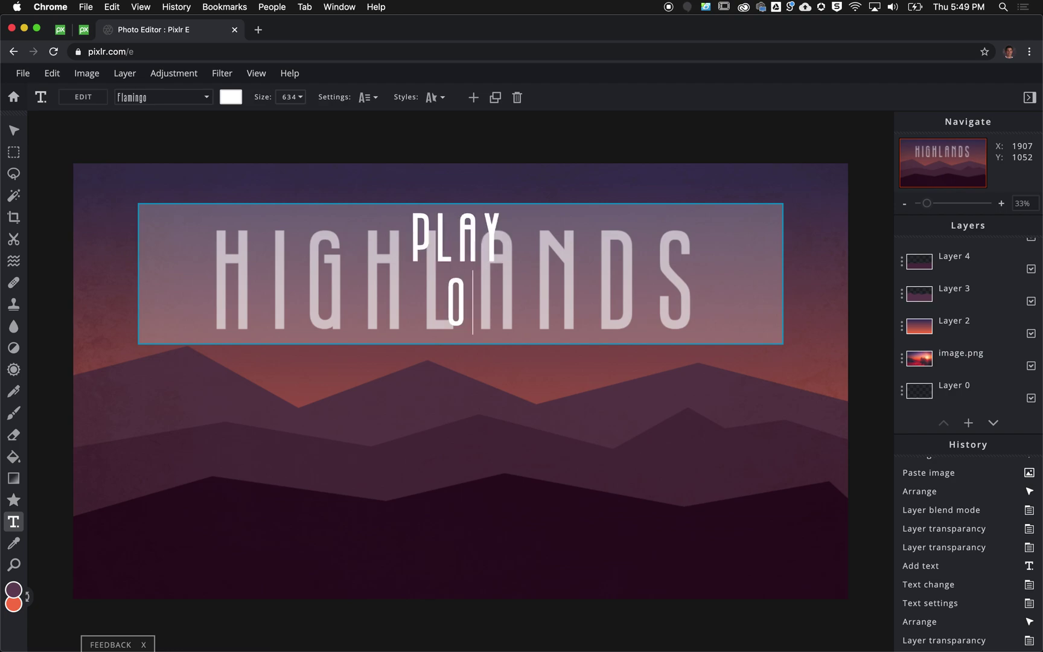
text(PTIONS)
key(Return)
text(Q)
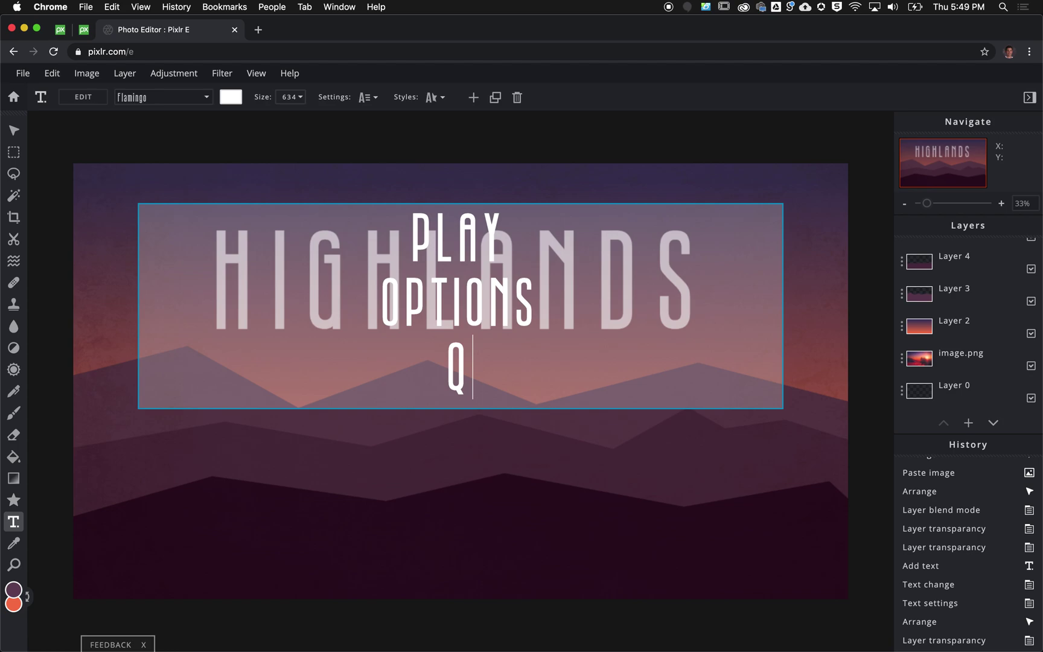
text(UIT)
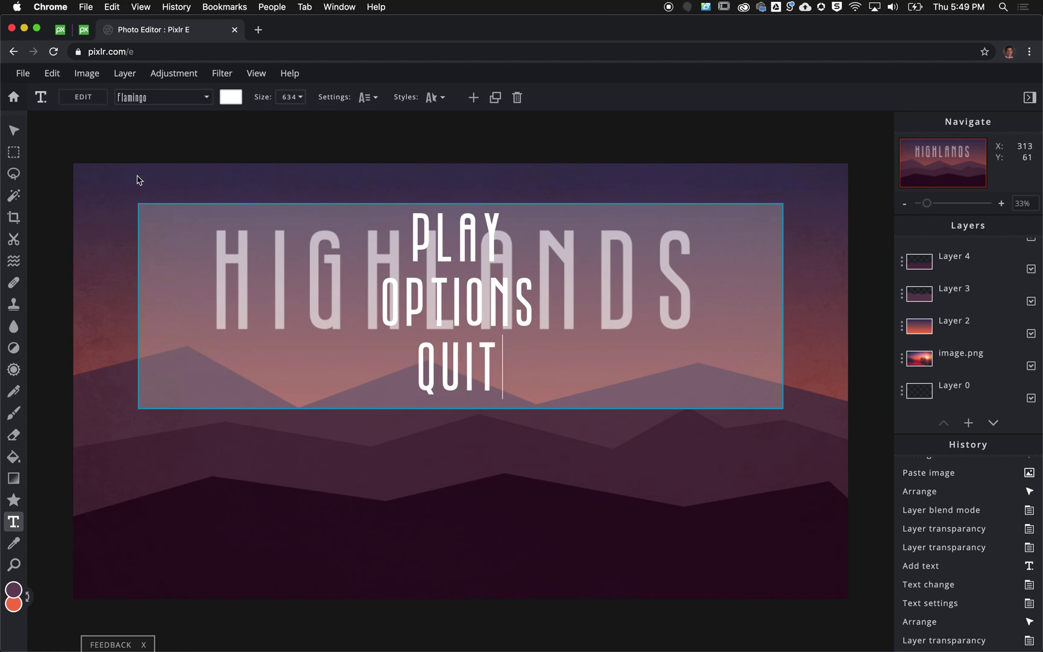
key(ctrl+a)
click(291, 97)
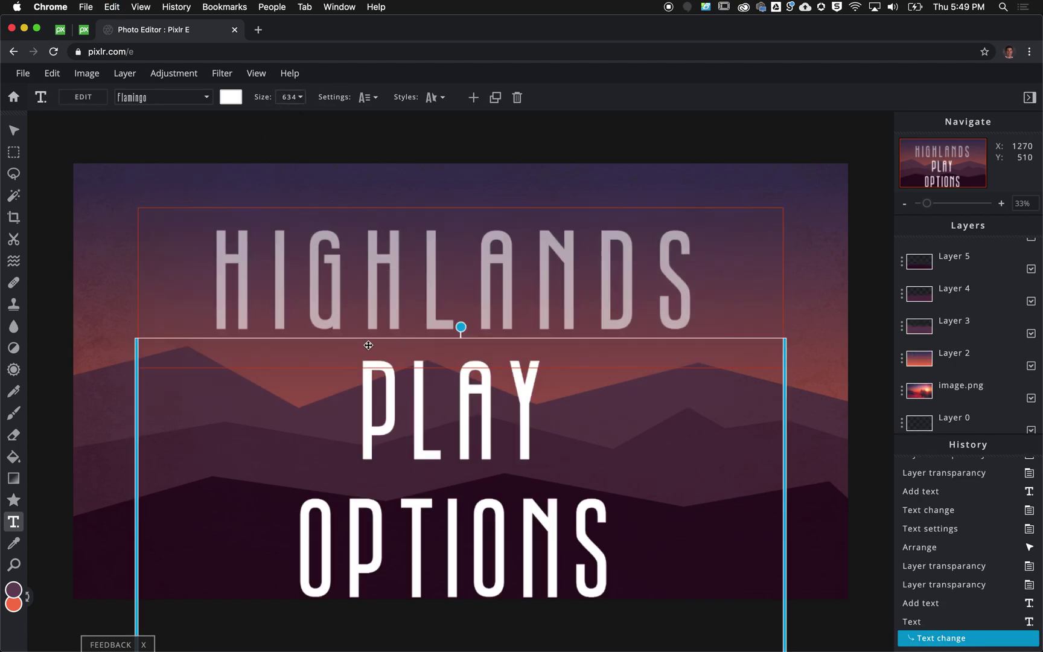
- Resize the menu text to 194 and place it just below the HIGHLANDS title
click(288, 98)
drag(264, 118, 218, 121)
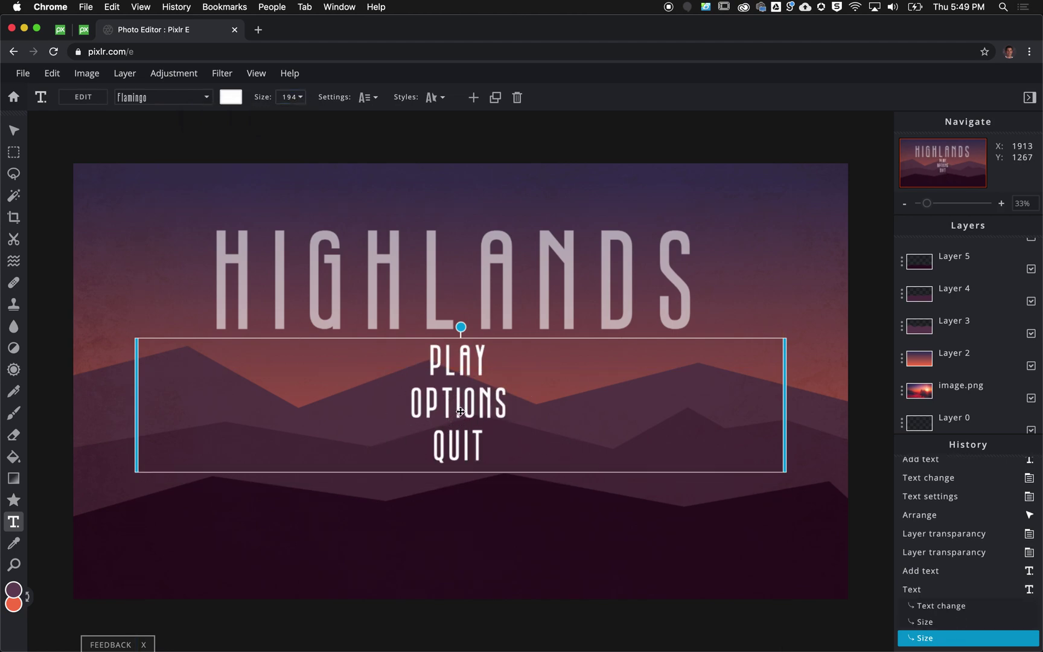
click(13, 130)
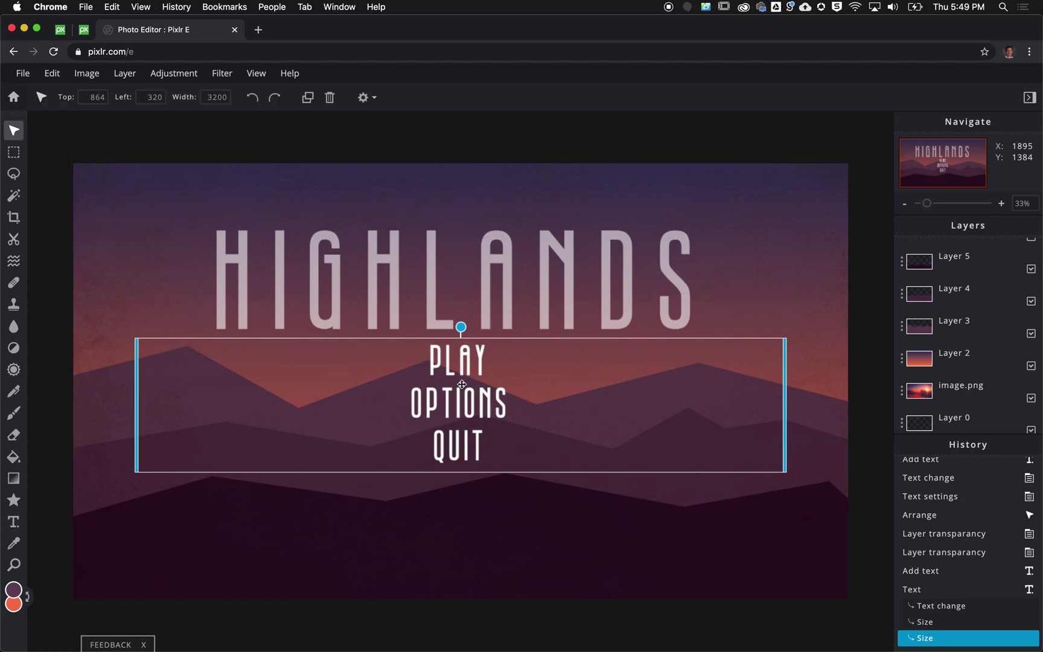
drag(459, 401, 462, 431)
click(16, 523)
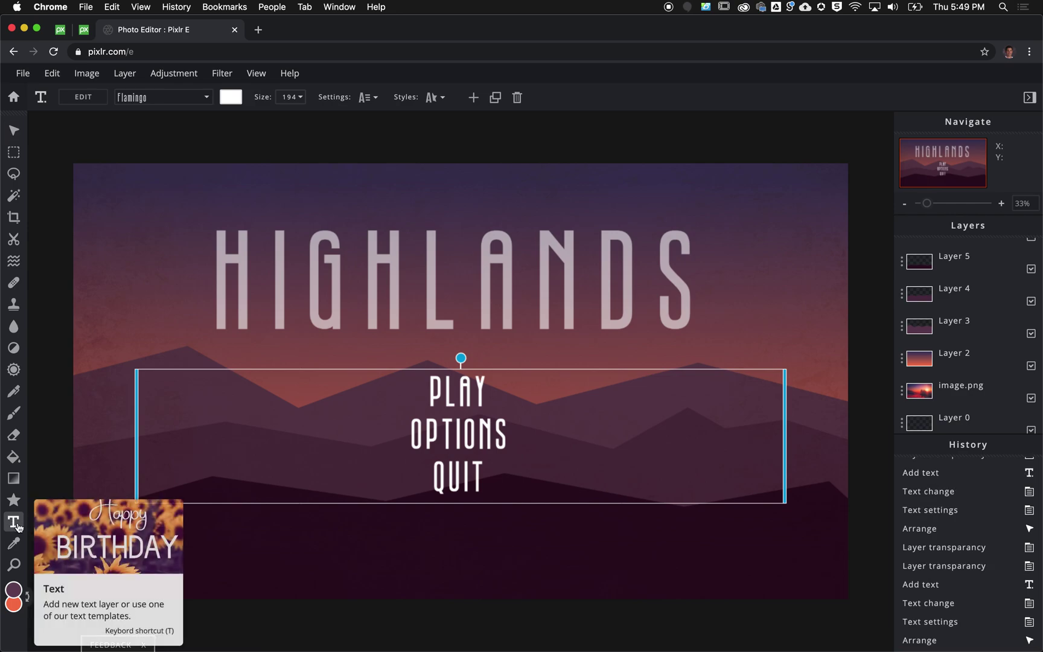
- Increase the line spacing between the PLAY, OPTIONS and QUIT items
click(372, 99)
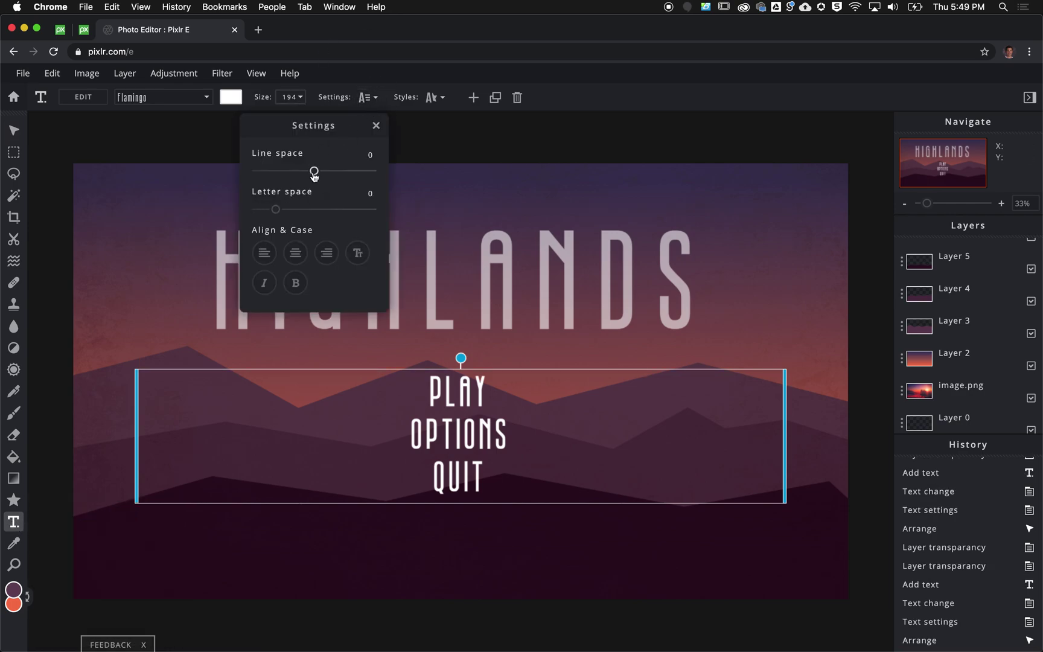
drag(314, 175, 331, 180)
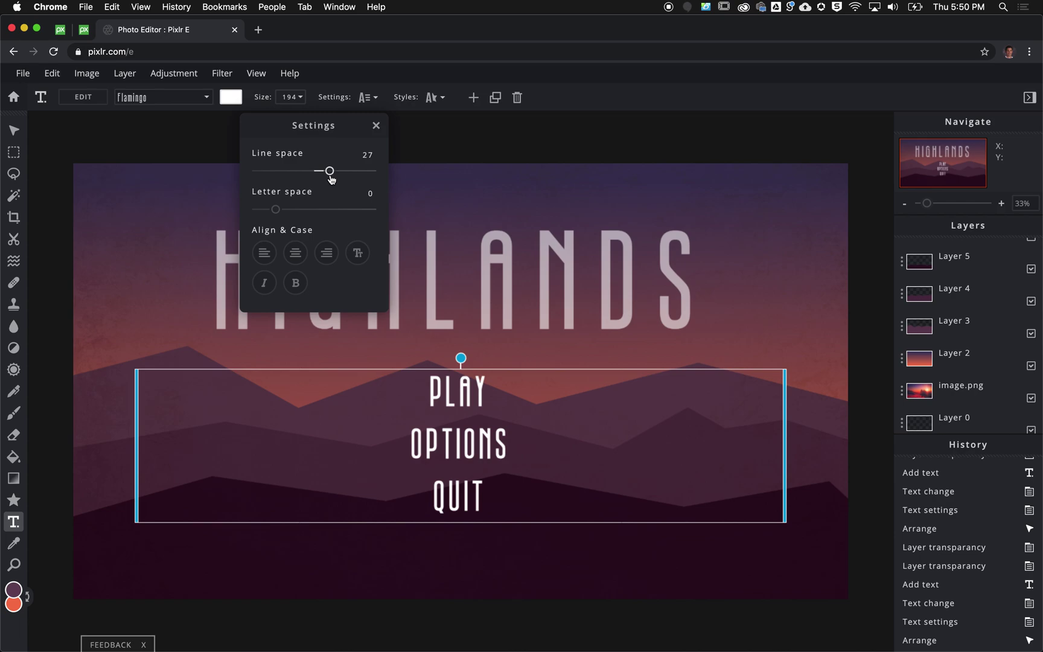
click(571, 257)
- Lower the PLAY/OPTIONS/QUIT layer's transparency so it matches the faded title
click(570, 257)
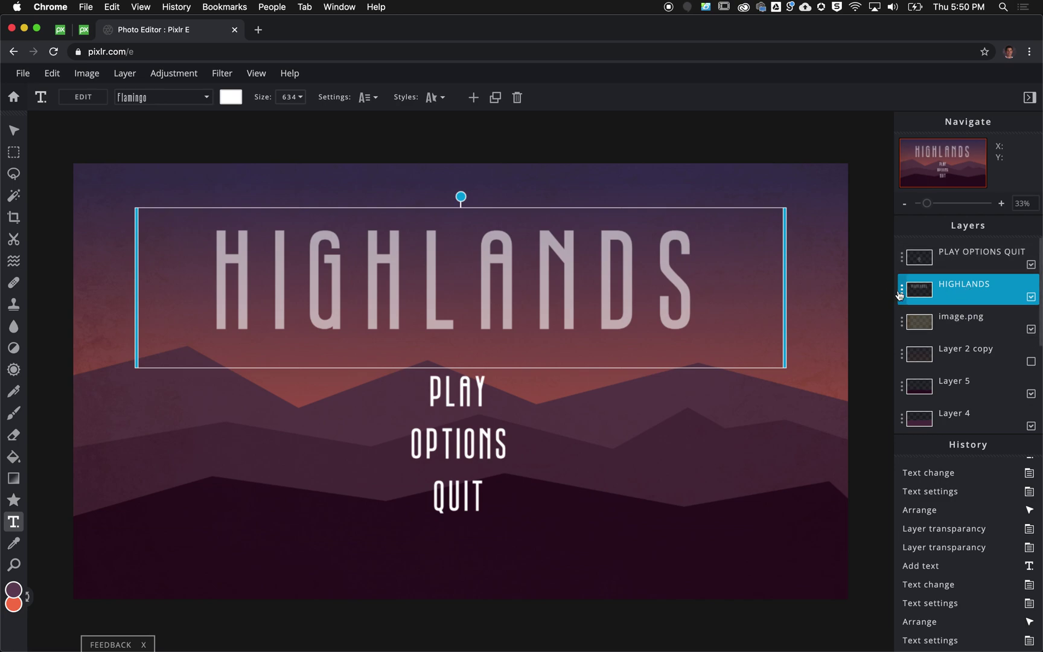
click(900, 293)
click(939, 267)
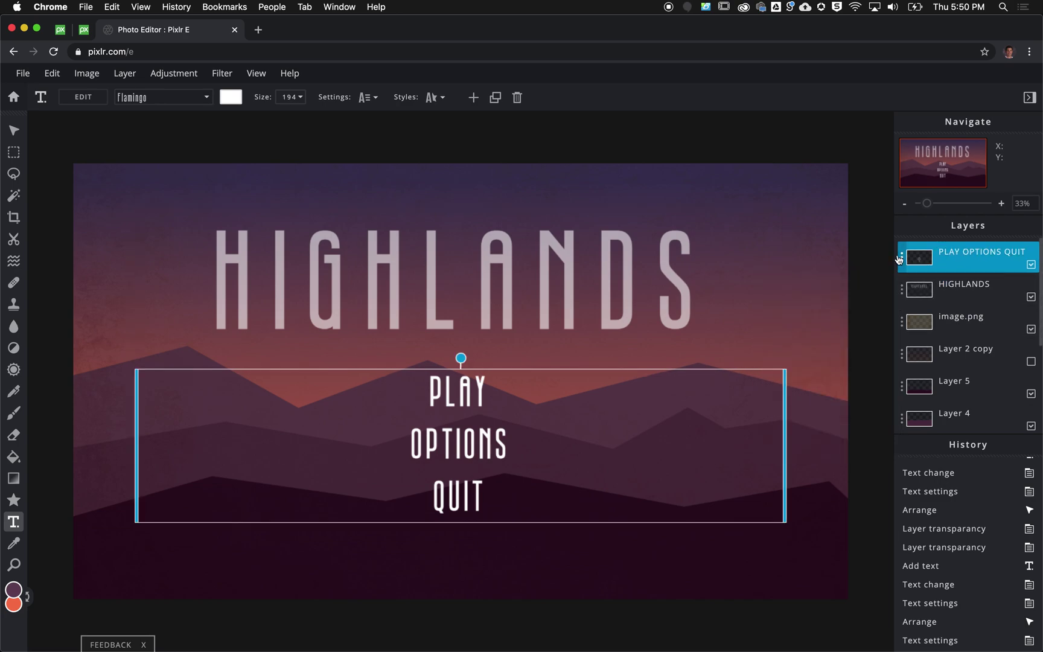
click(902, 257)
drag(887, 354, 840, 361)
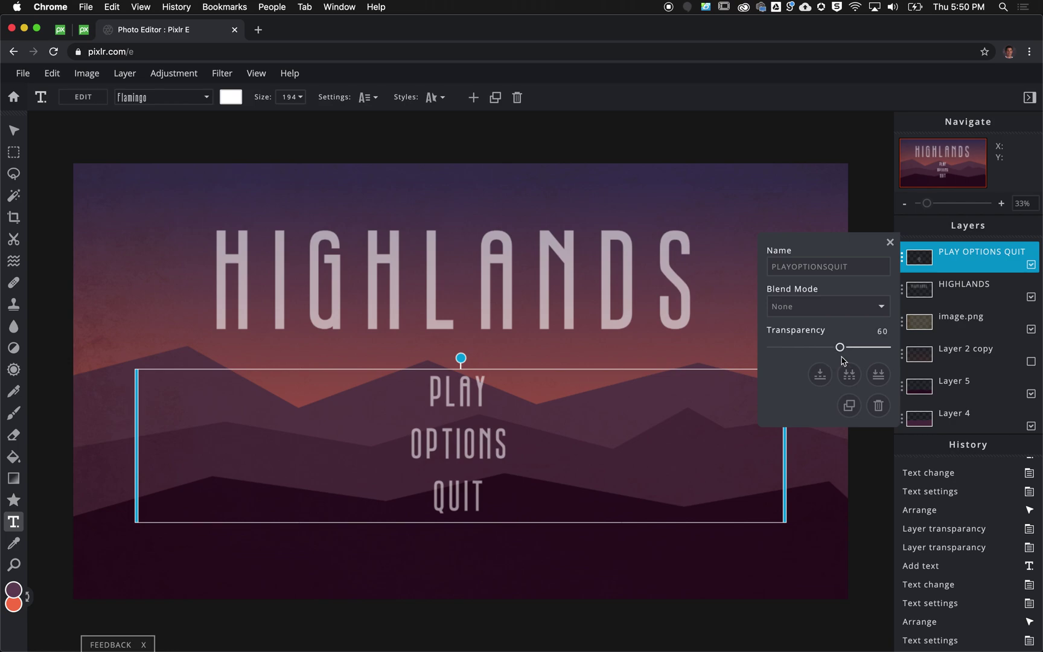
click(906, 260)
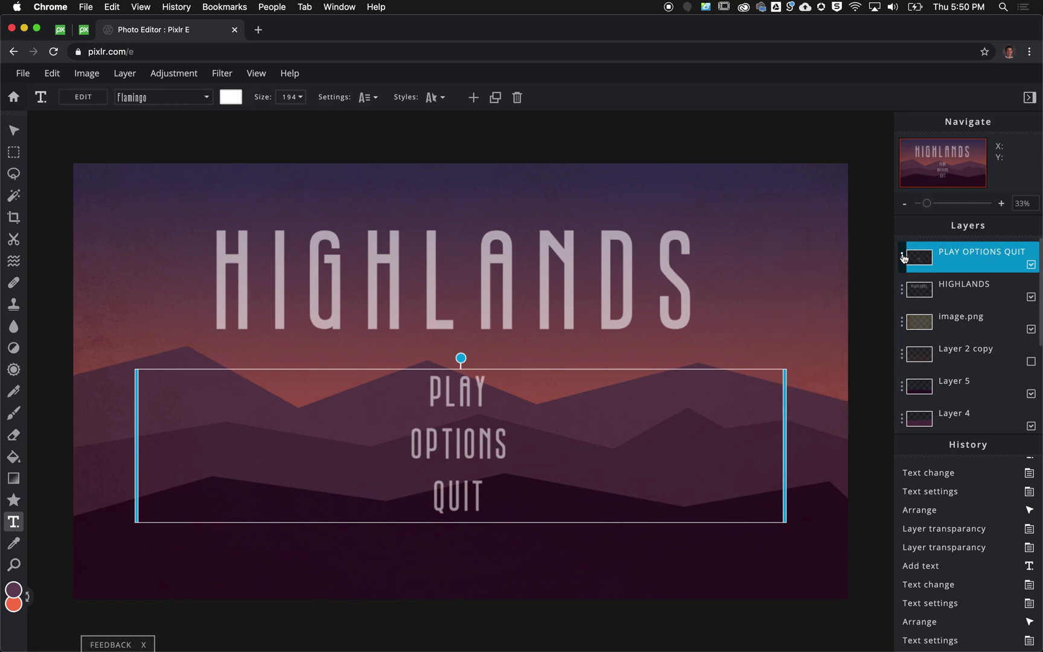
- Nudge the menu text slightly lower and reduce it to size 176
click(887, 354)
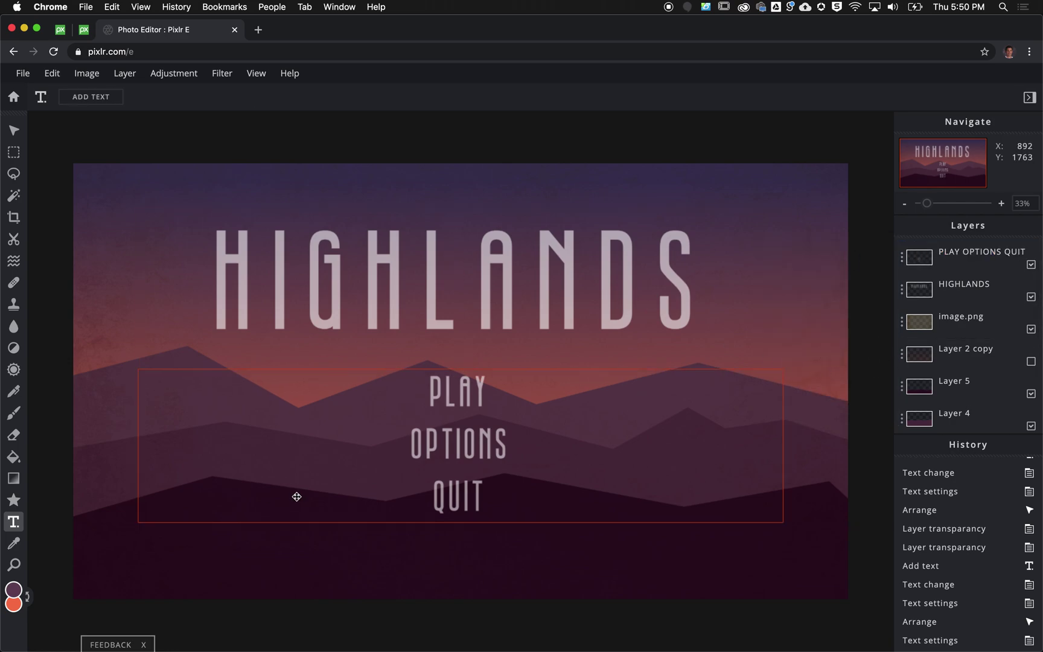
drag(448, 450, 447, 468)
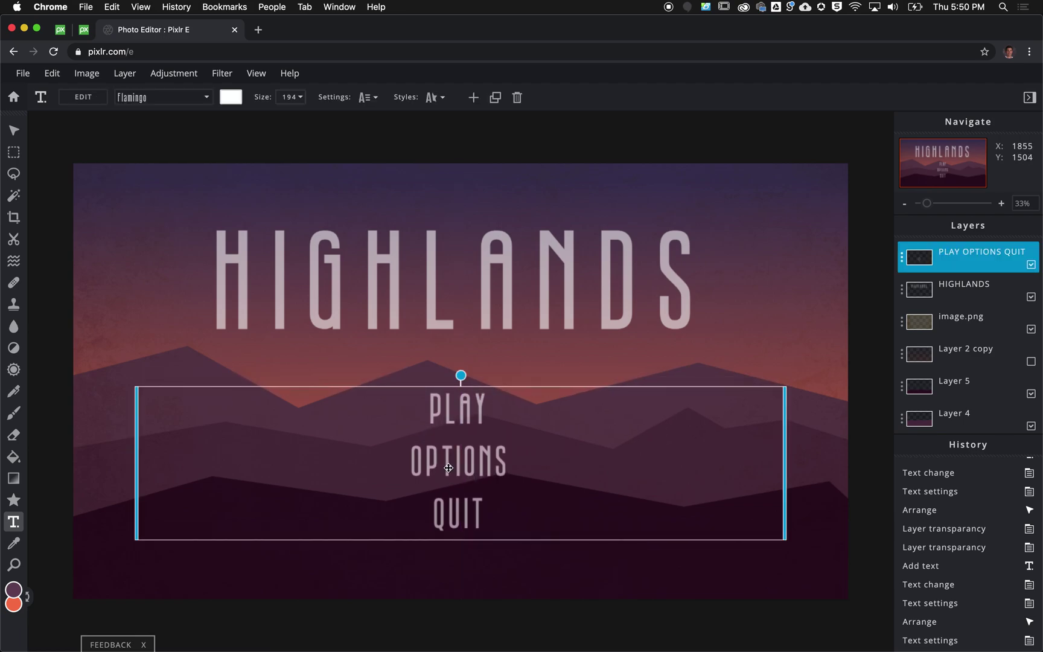
click(300, 97)
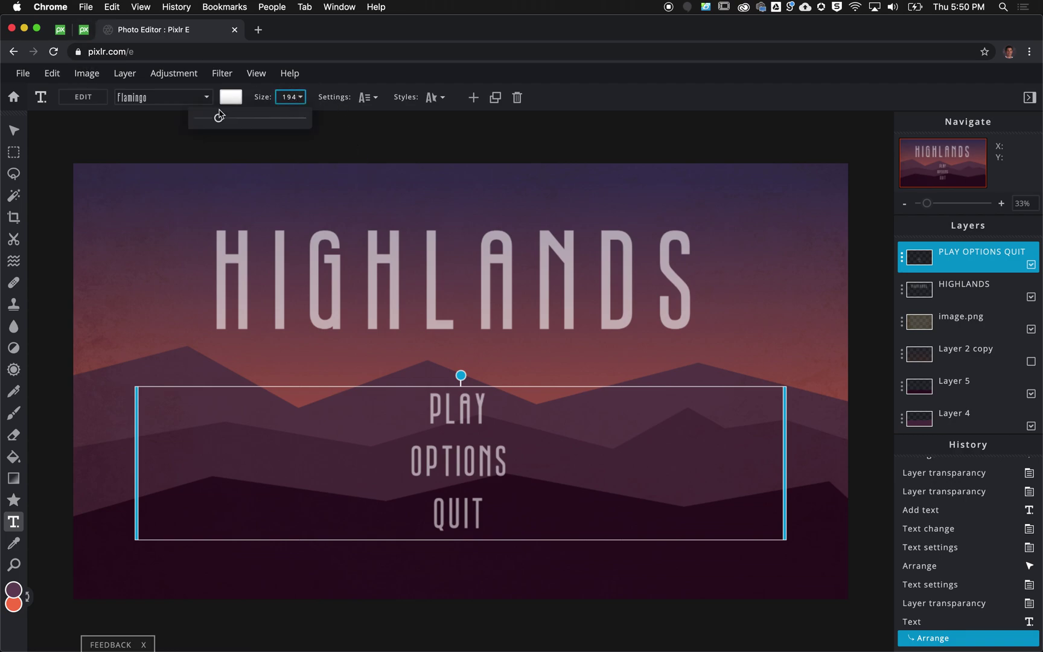
drag(217, 117, 218, 124)
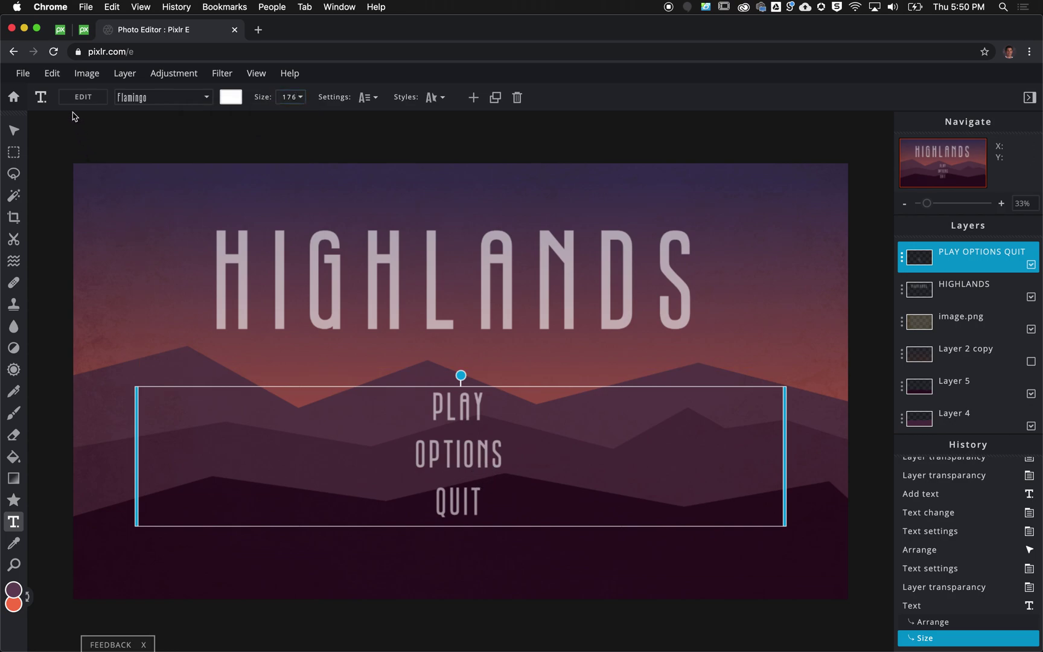
- Export the title screen as Landscape.jpg, a 3840×2160 JPG, to the Desktop
click(22, 73)
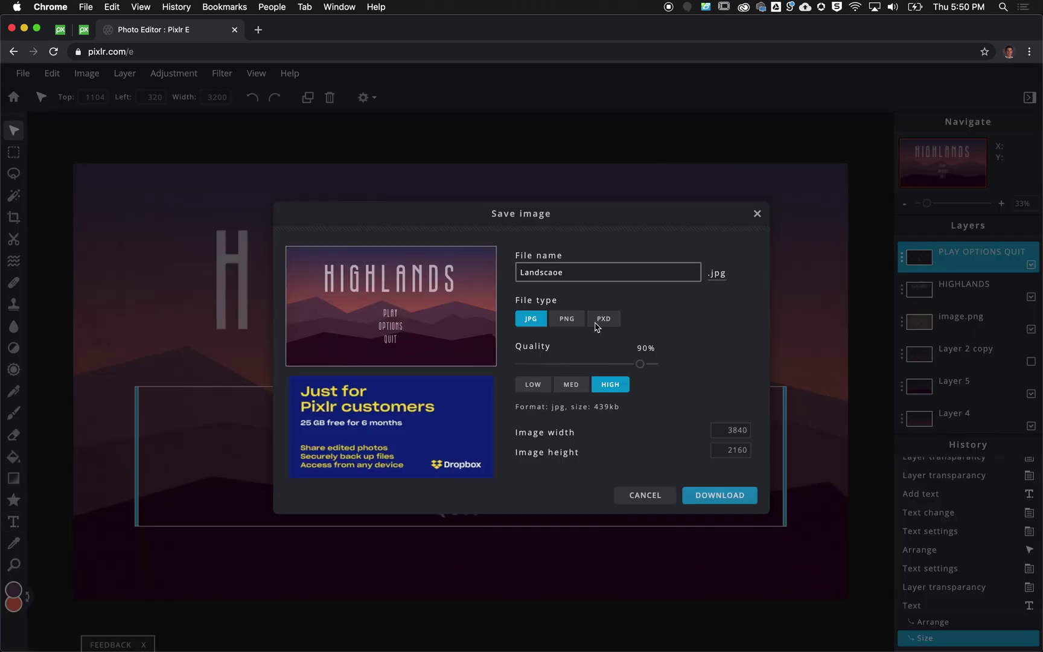
click(735, 503)
click(608, 271)
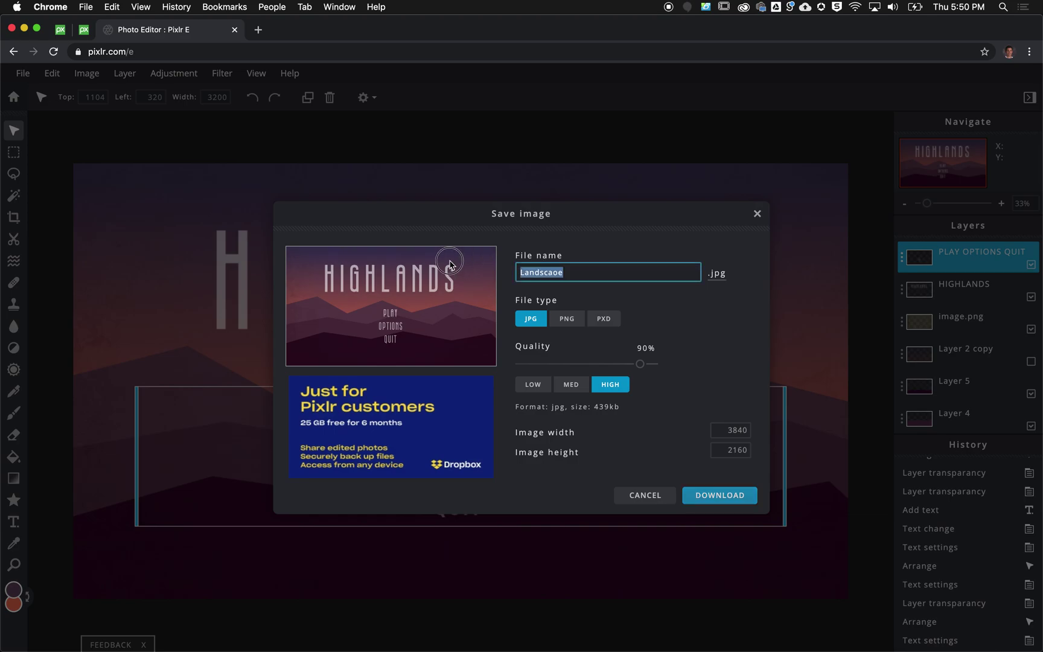
key(Right)
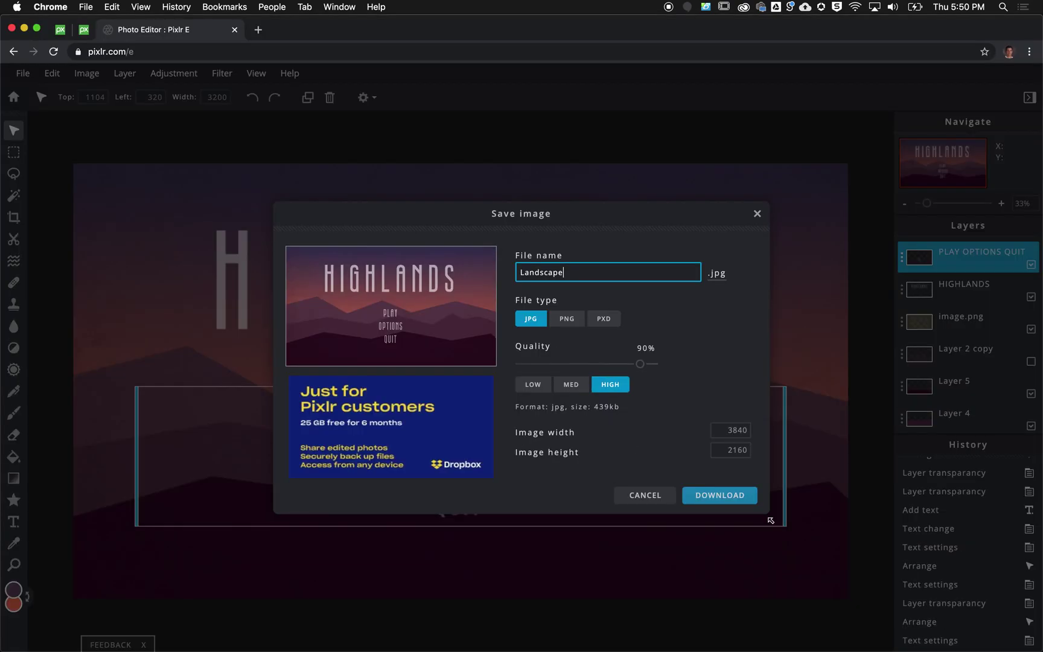
click(734, 496)
click(734, 497)
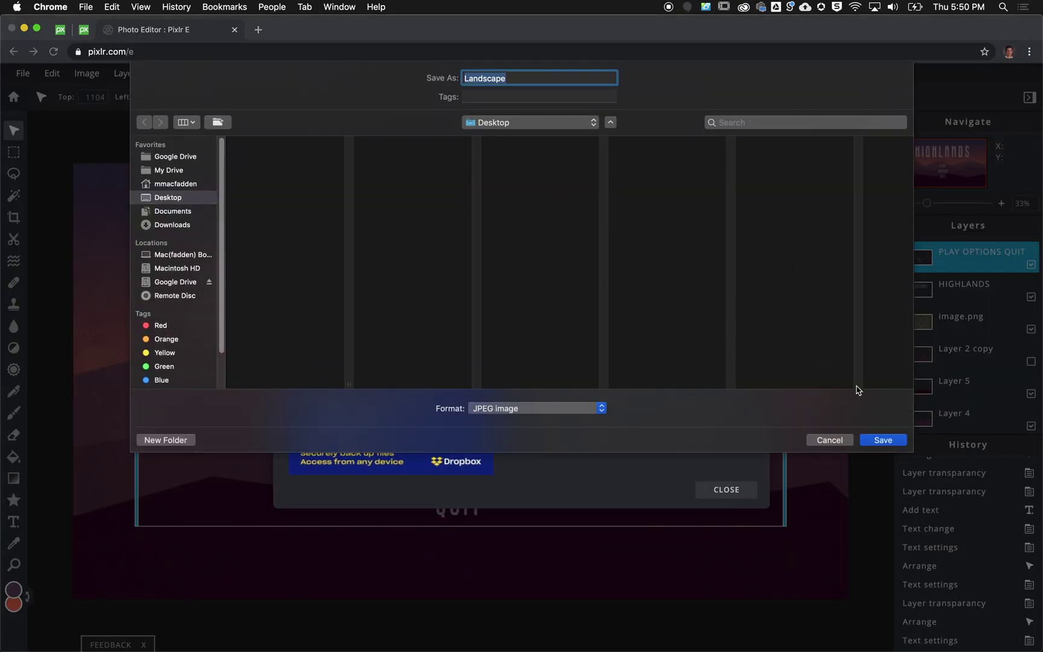
click(876, 438)
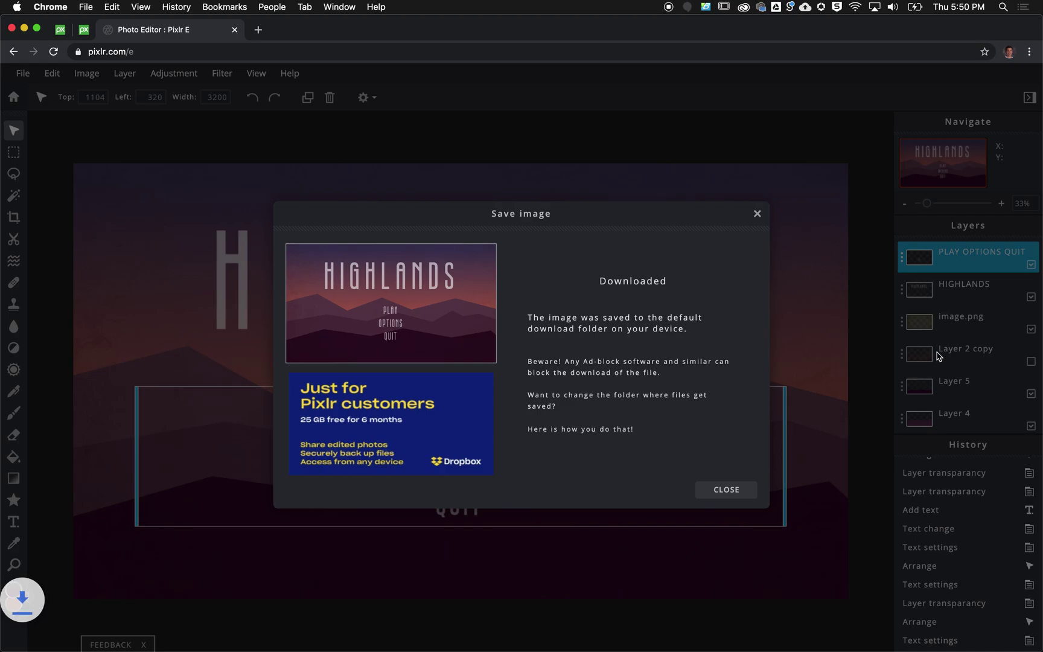
click(757, 213)
scroll(972, 387, down, 5)
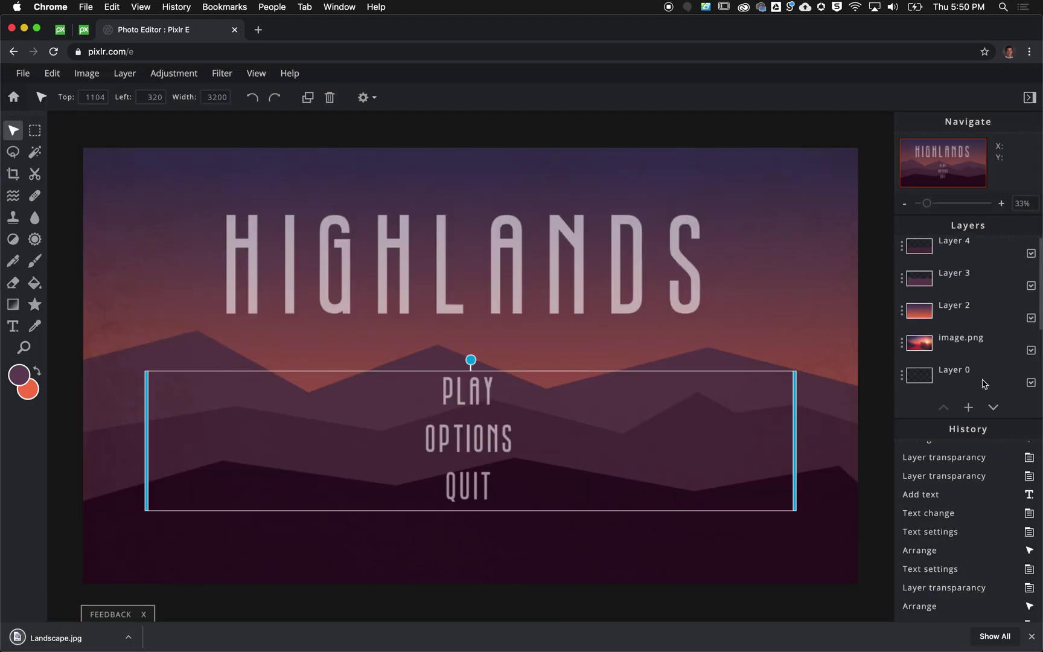
- Add Landscape.jpg from the Desktop as a new top image layer
click(968, 408)
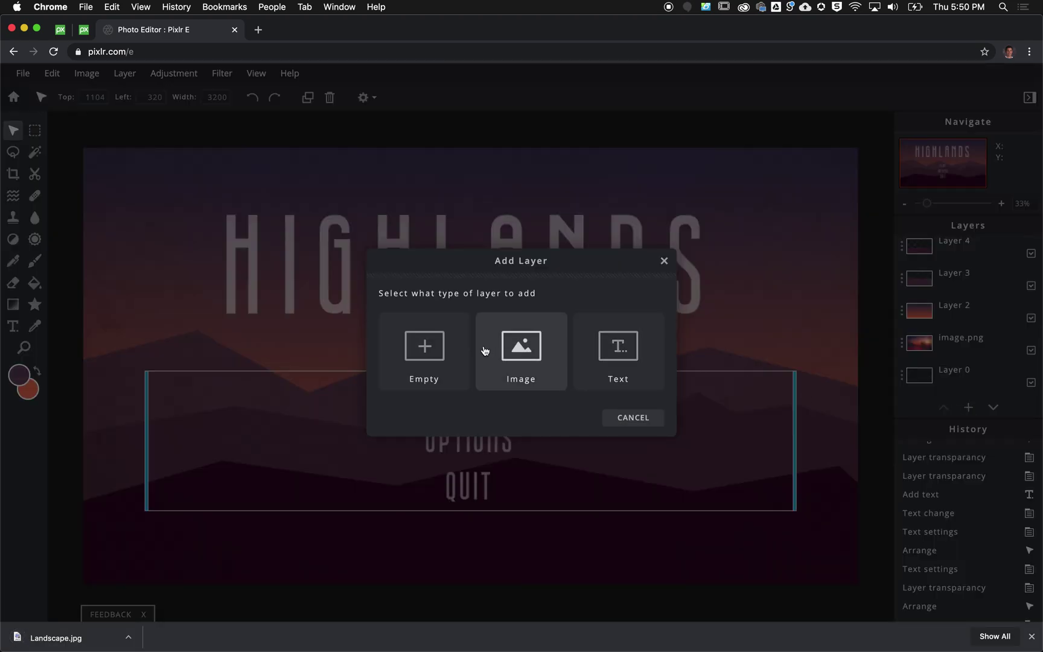
click(523, 350)
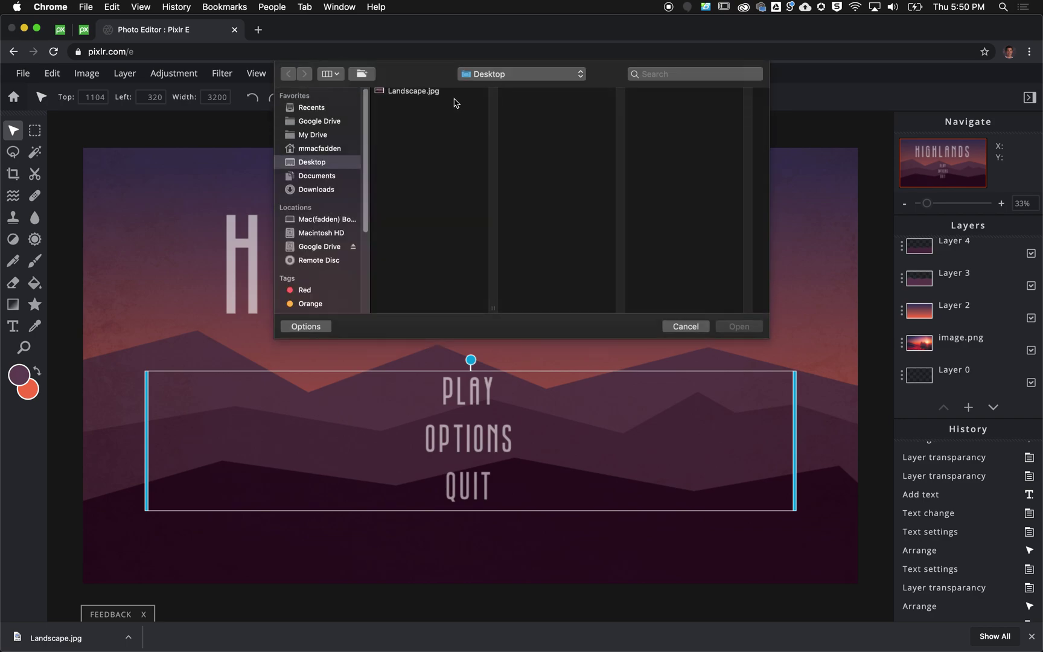
click(439, 100)
click(748, 326)
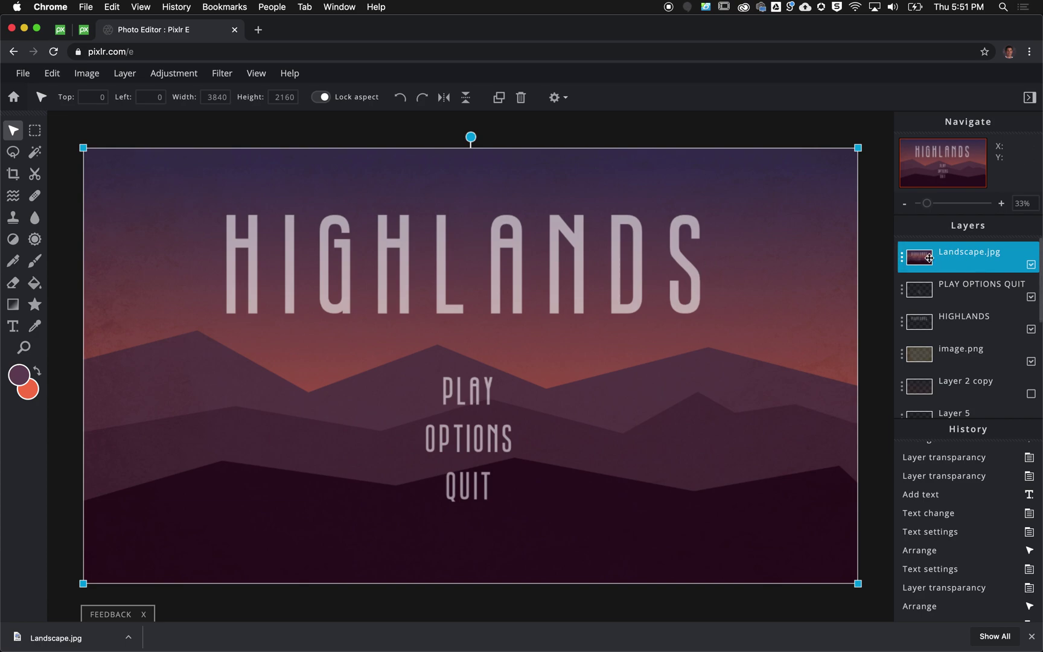
- Apply a Grain filter of about amount 15 to the Landscape.jpg layer
click(226, 74)
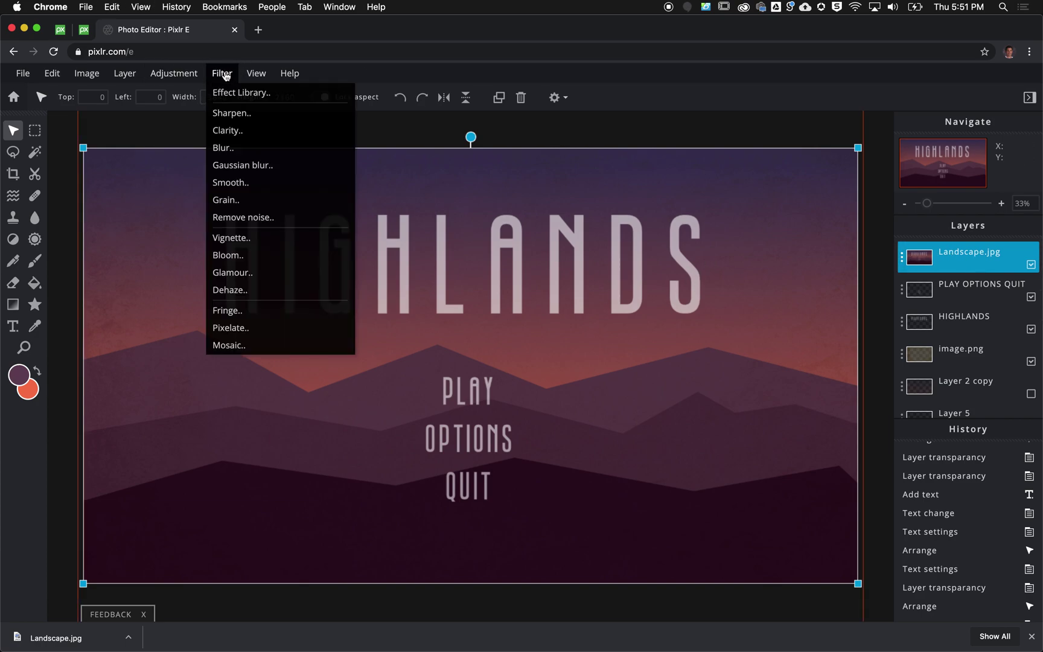
click(258, 201)
drag(417, 362, 438, 367)
click(611, 397)
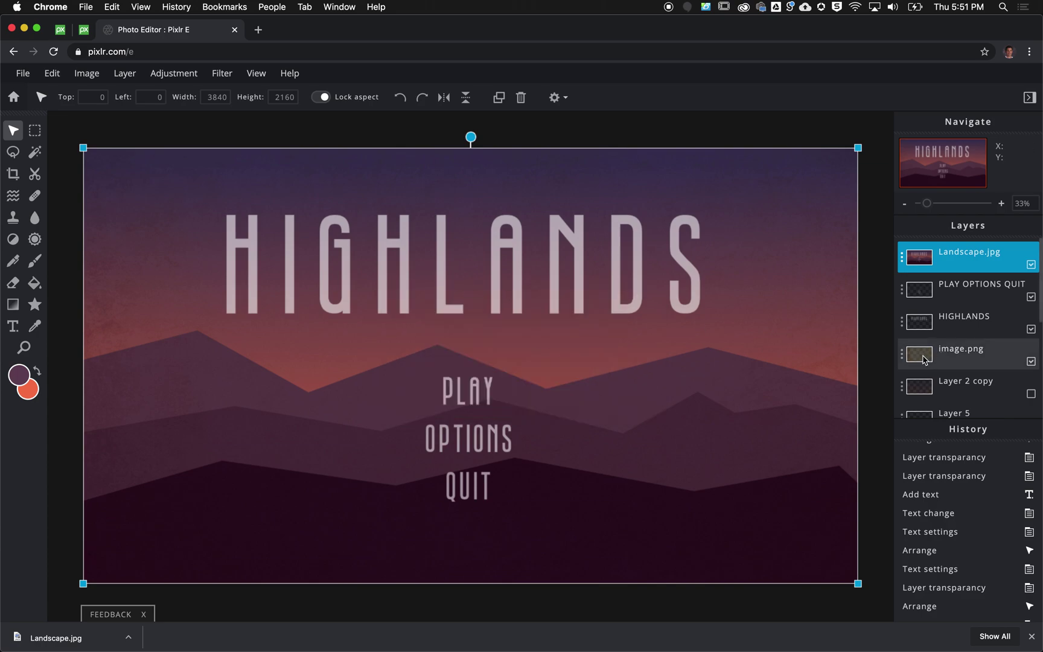
- Apply a Vignette of amount 40 to the Landscape.jpg layer to darken its edges
click(924, 357)
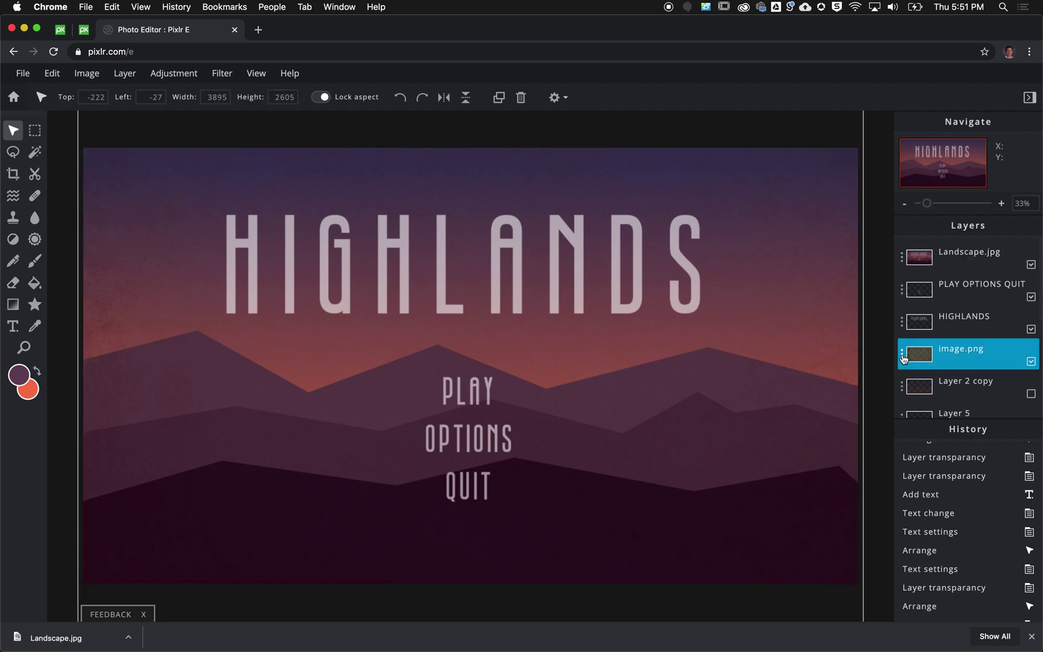
click(941, 257)
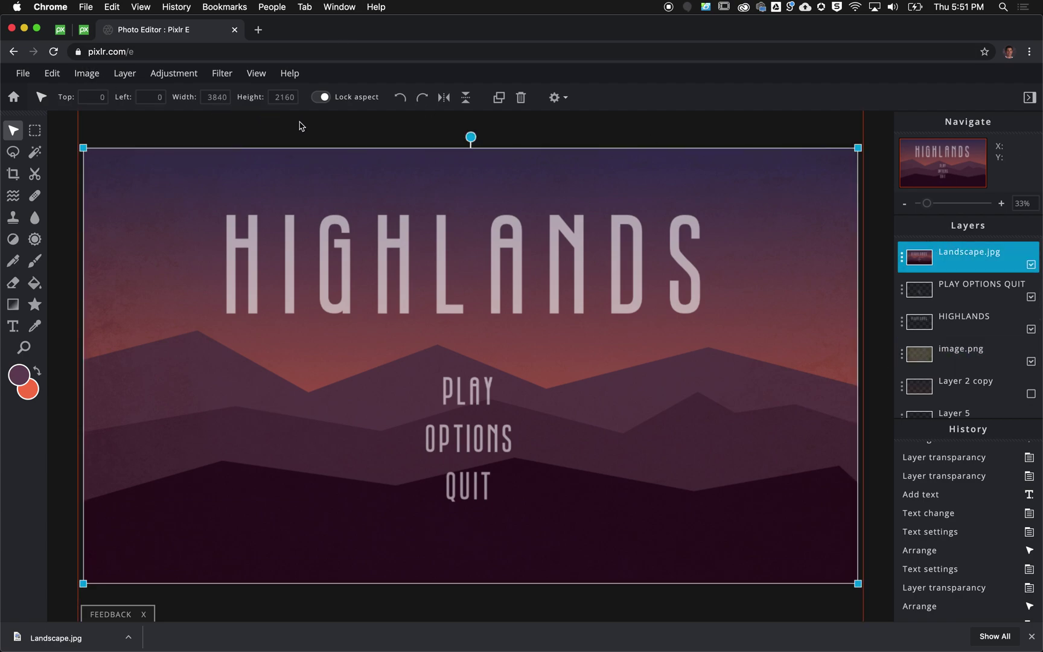
click(218, 73)
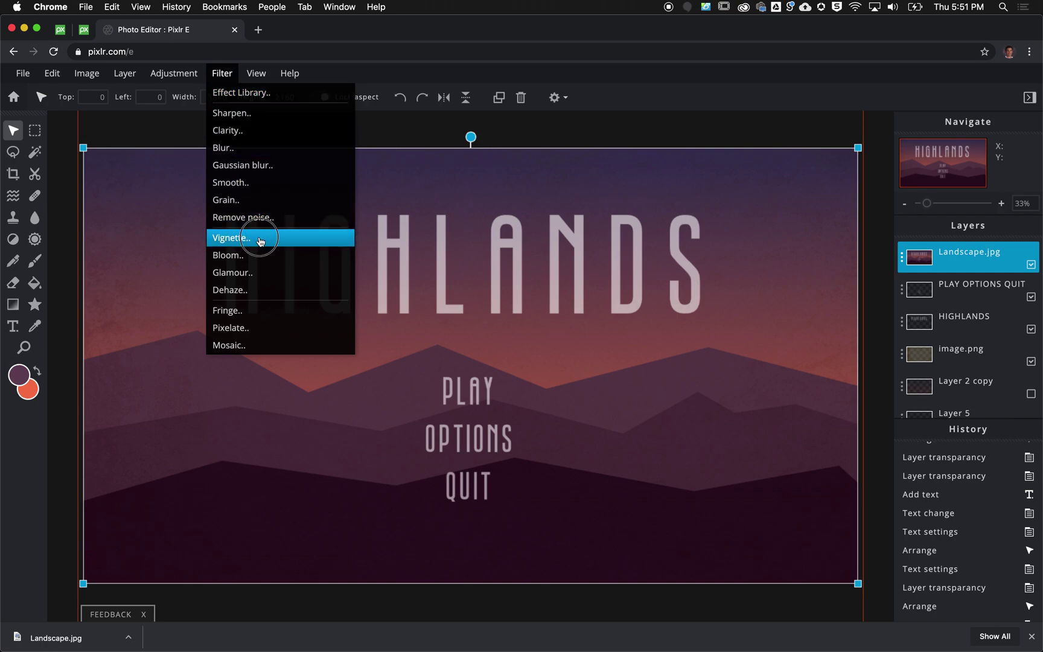
click(261, 239)
drag(540, 364, 571, 373)
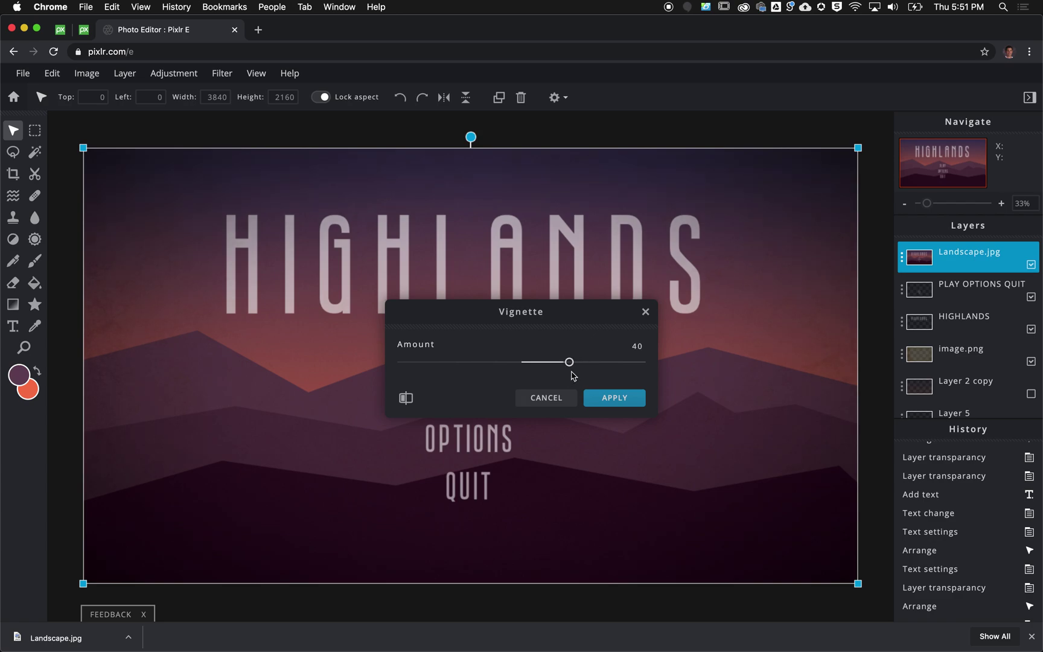
click(614, 398)
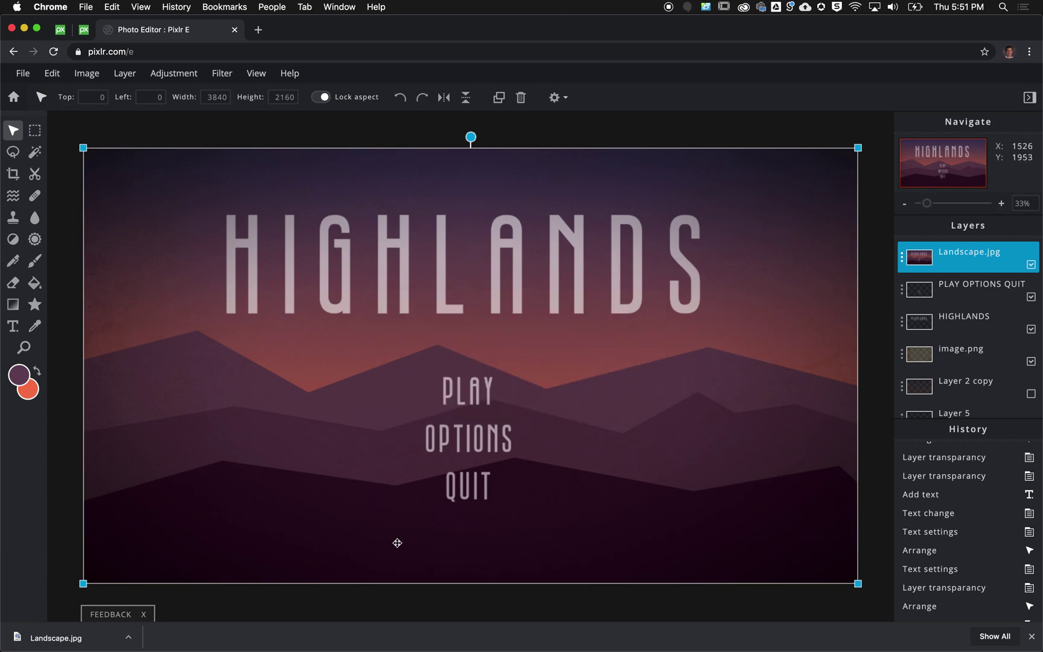